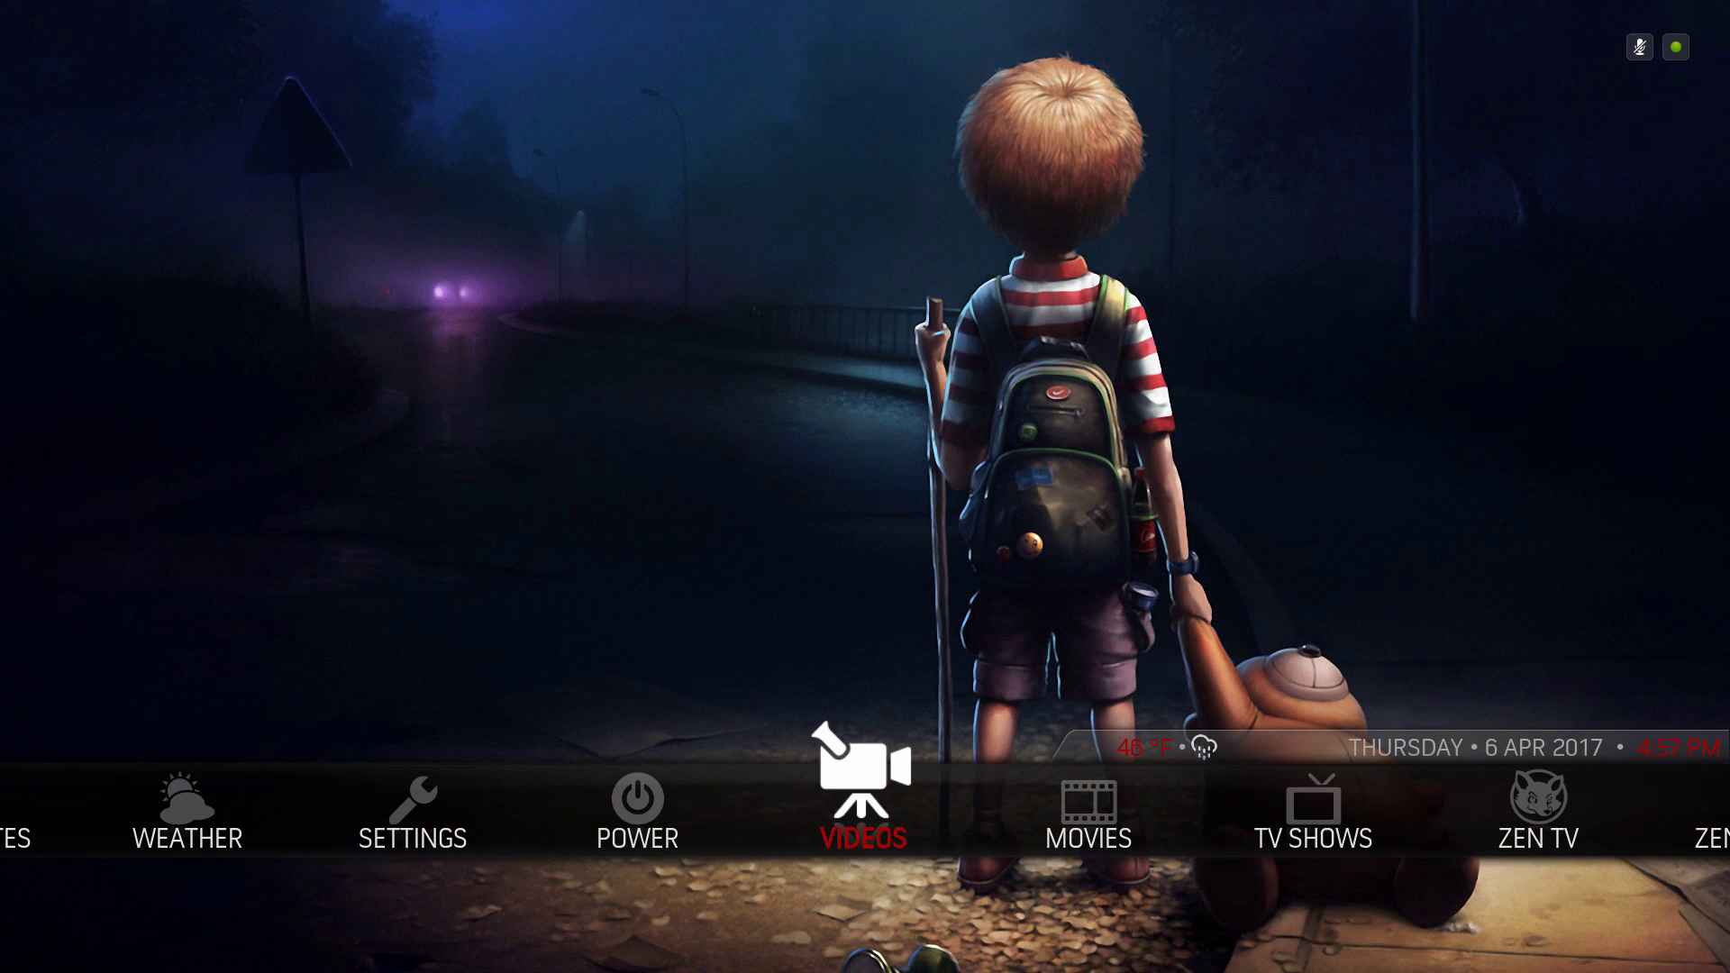
On the Movies category, browse the Recent Movies widget with its details
key("Right")
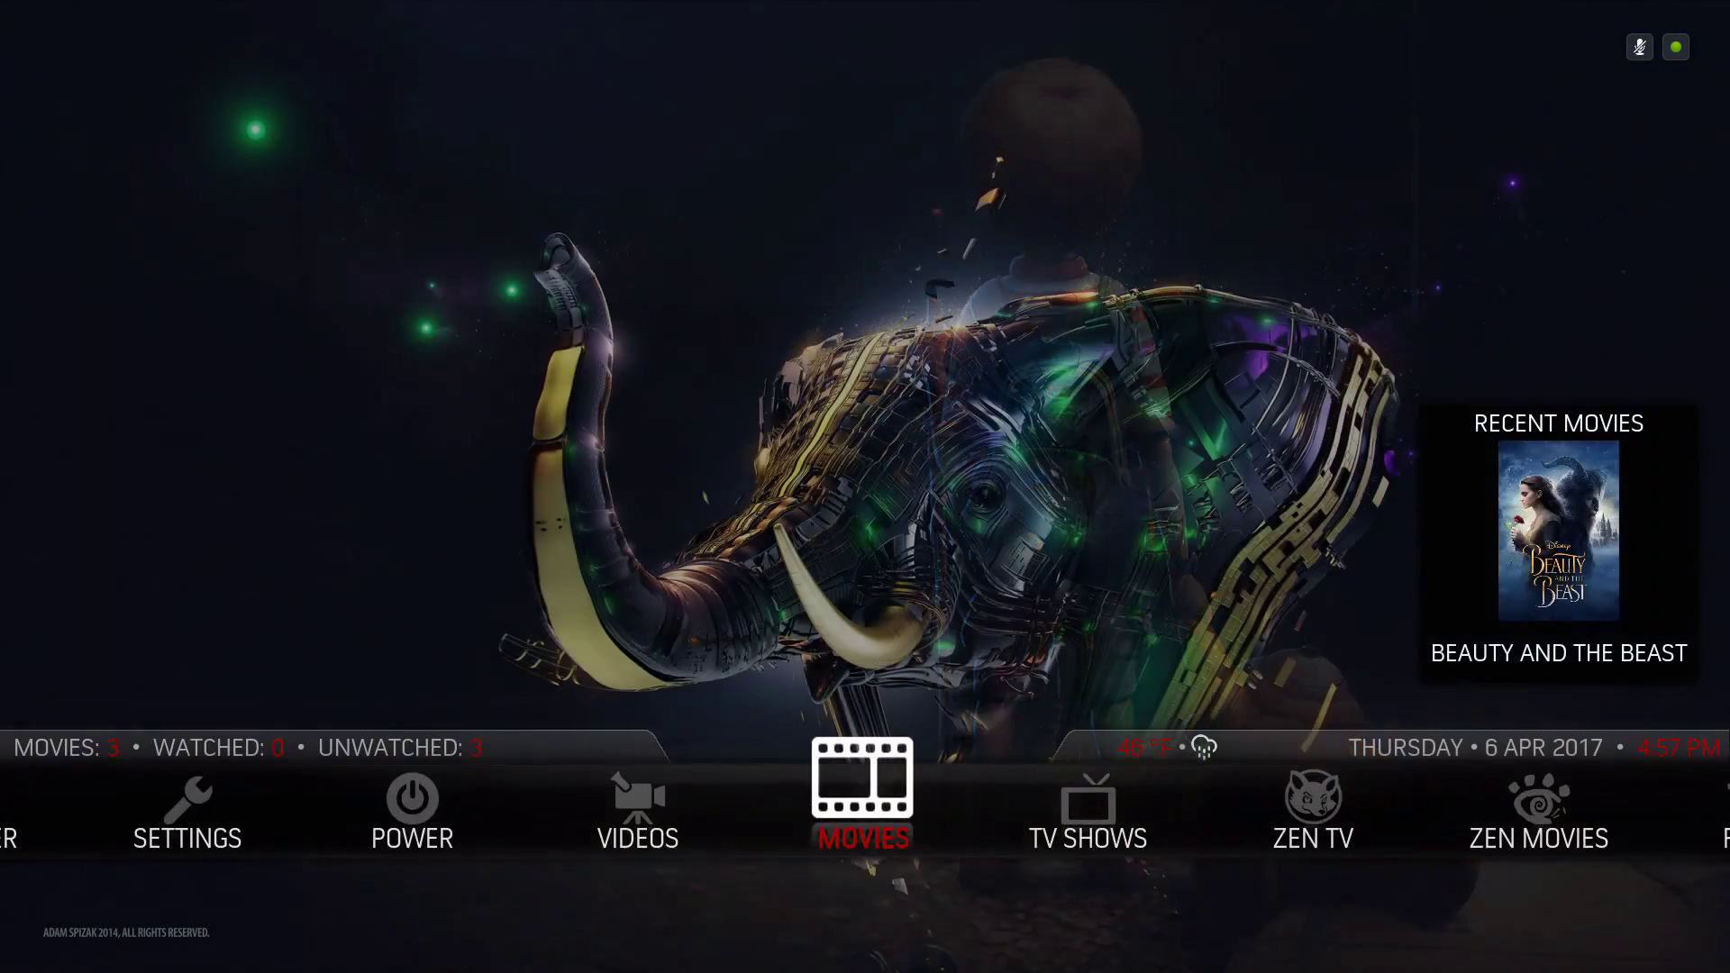
key("Left")
key("Right")
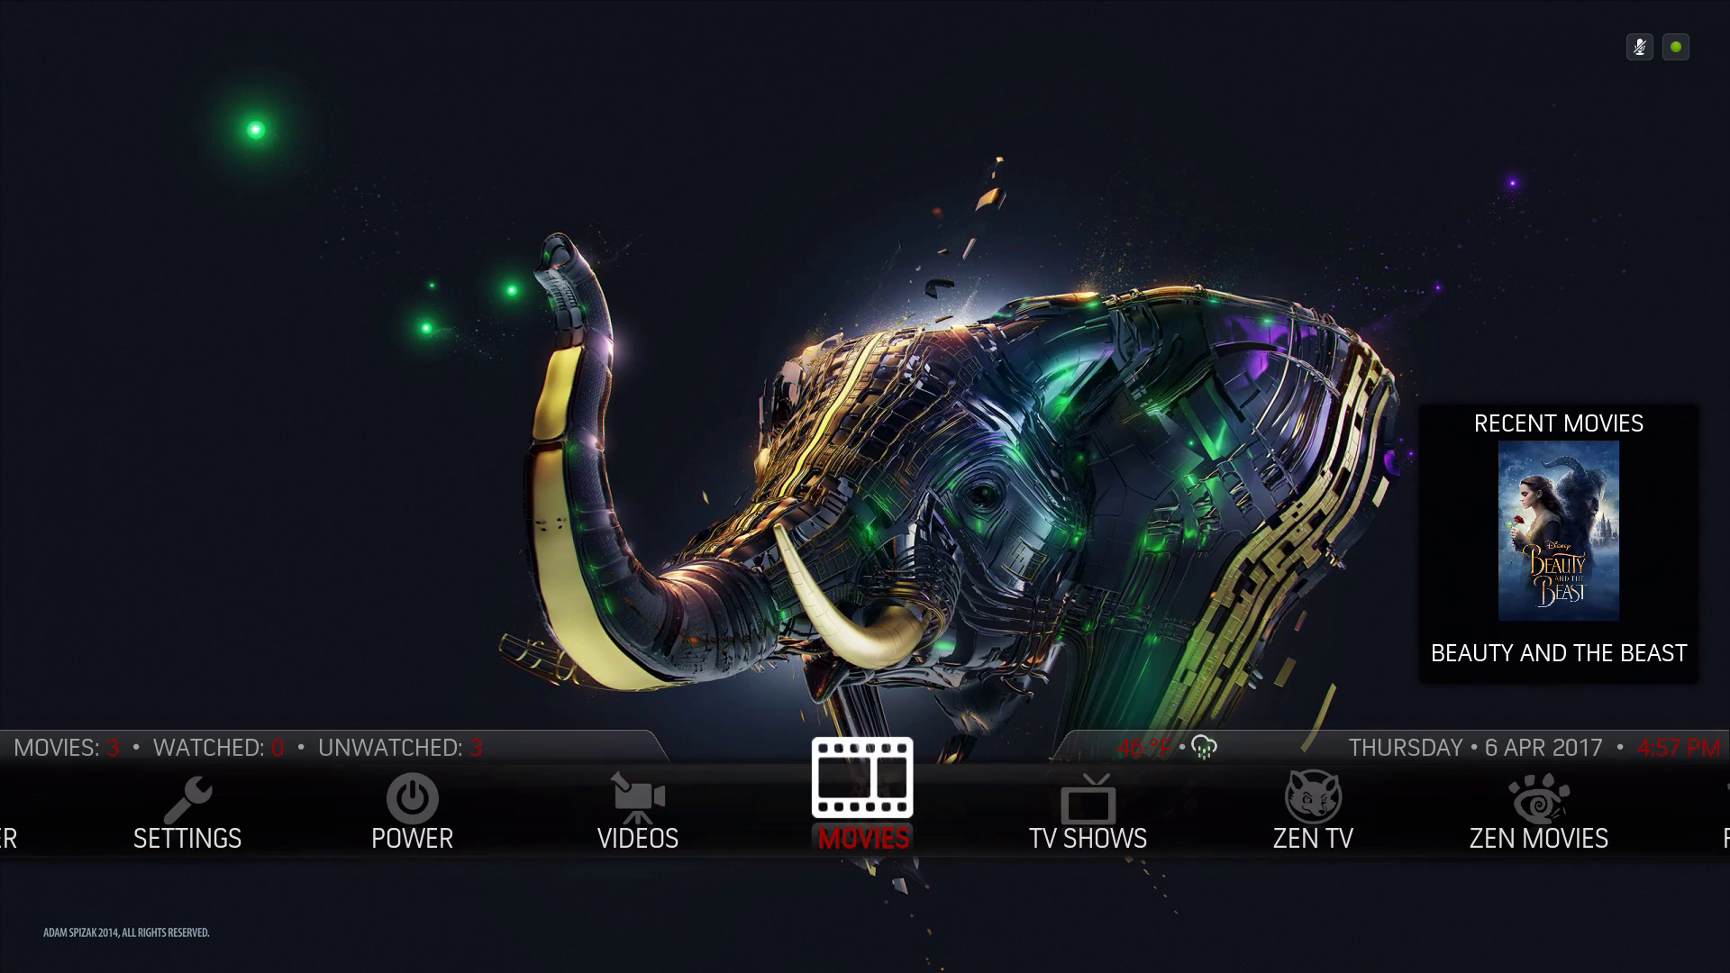
key("Up")
key("Up")
key("Up")
key("Up")
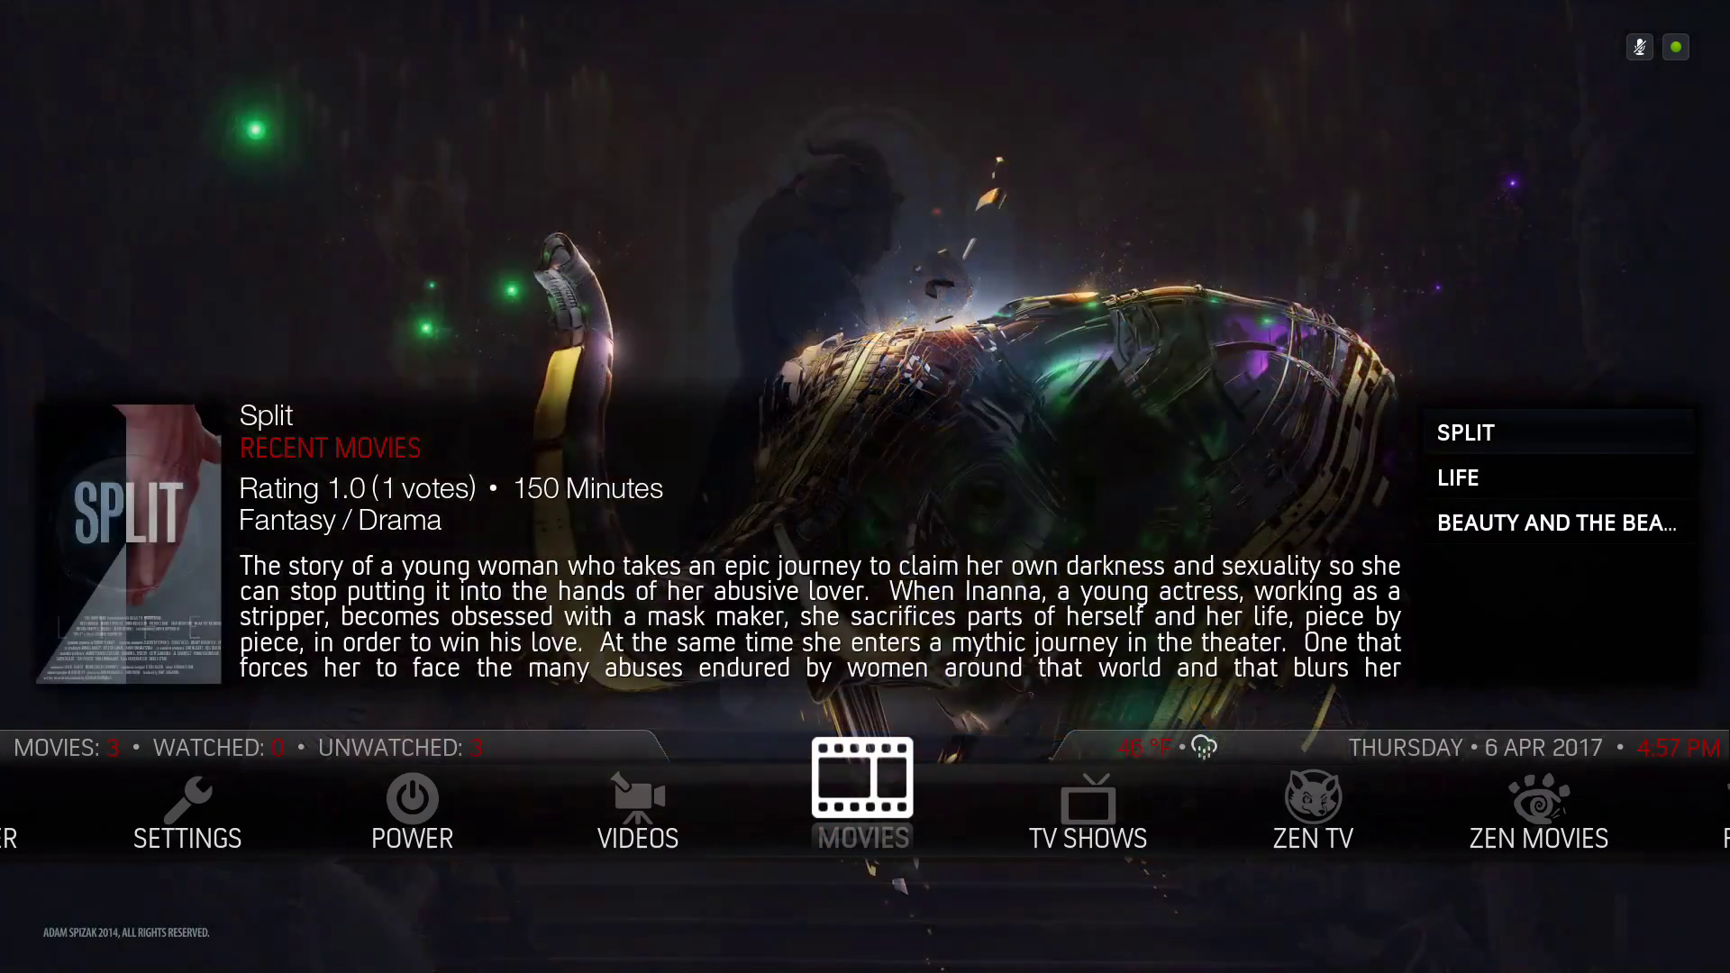
key("Down")
Browse the Recent TV Shows widget, then move to the Zen TV category
key("Right")
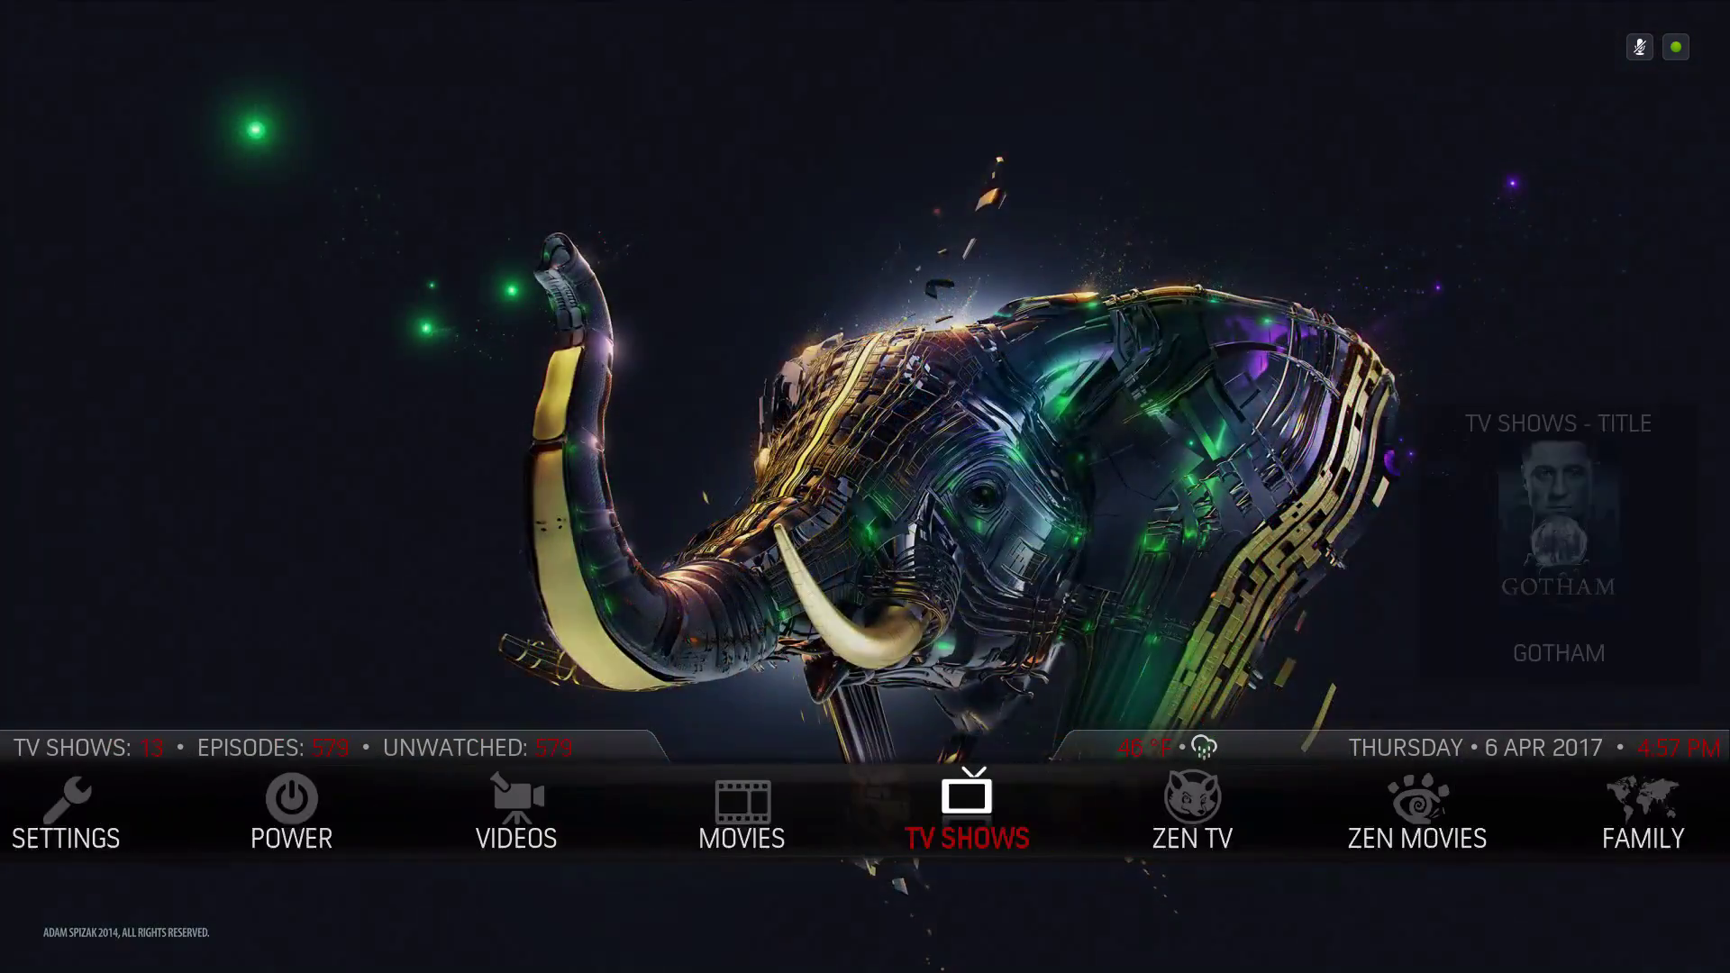
key("Up")
key("Up")
key("Up")
key("Up")
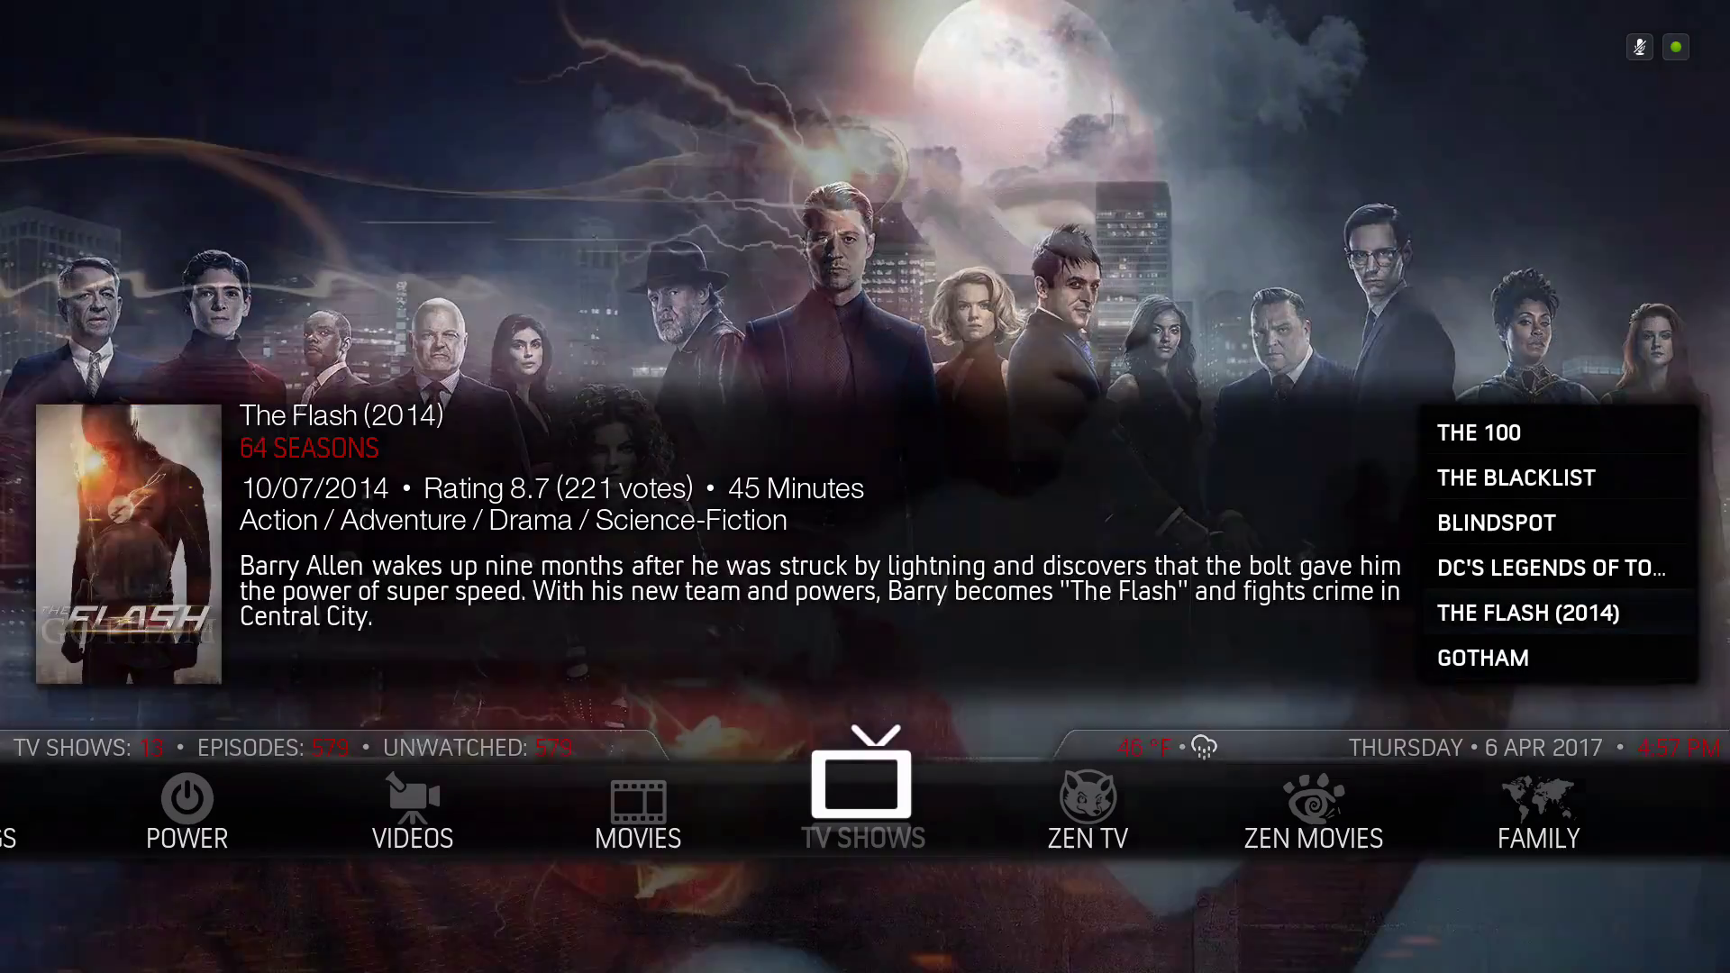
key("Down")
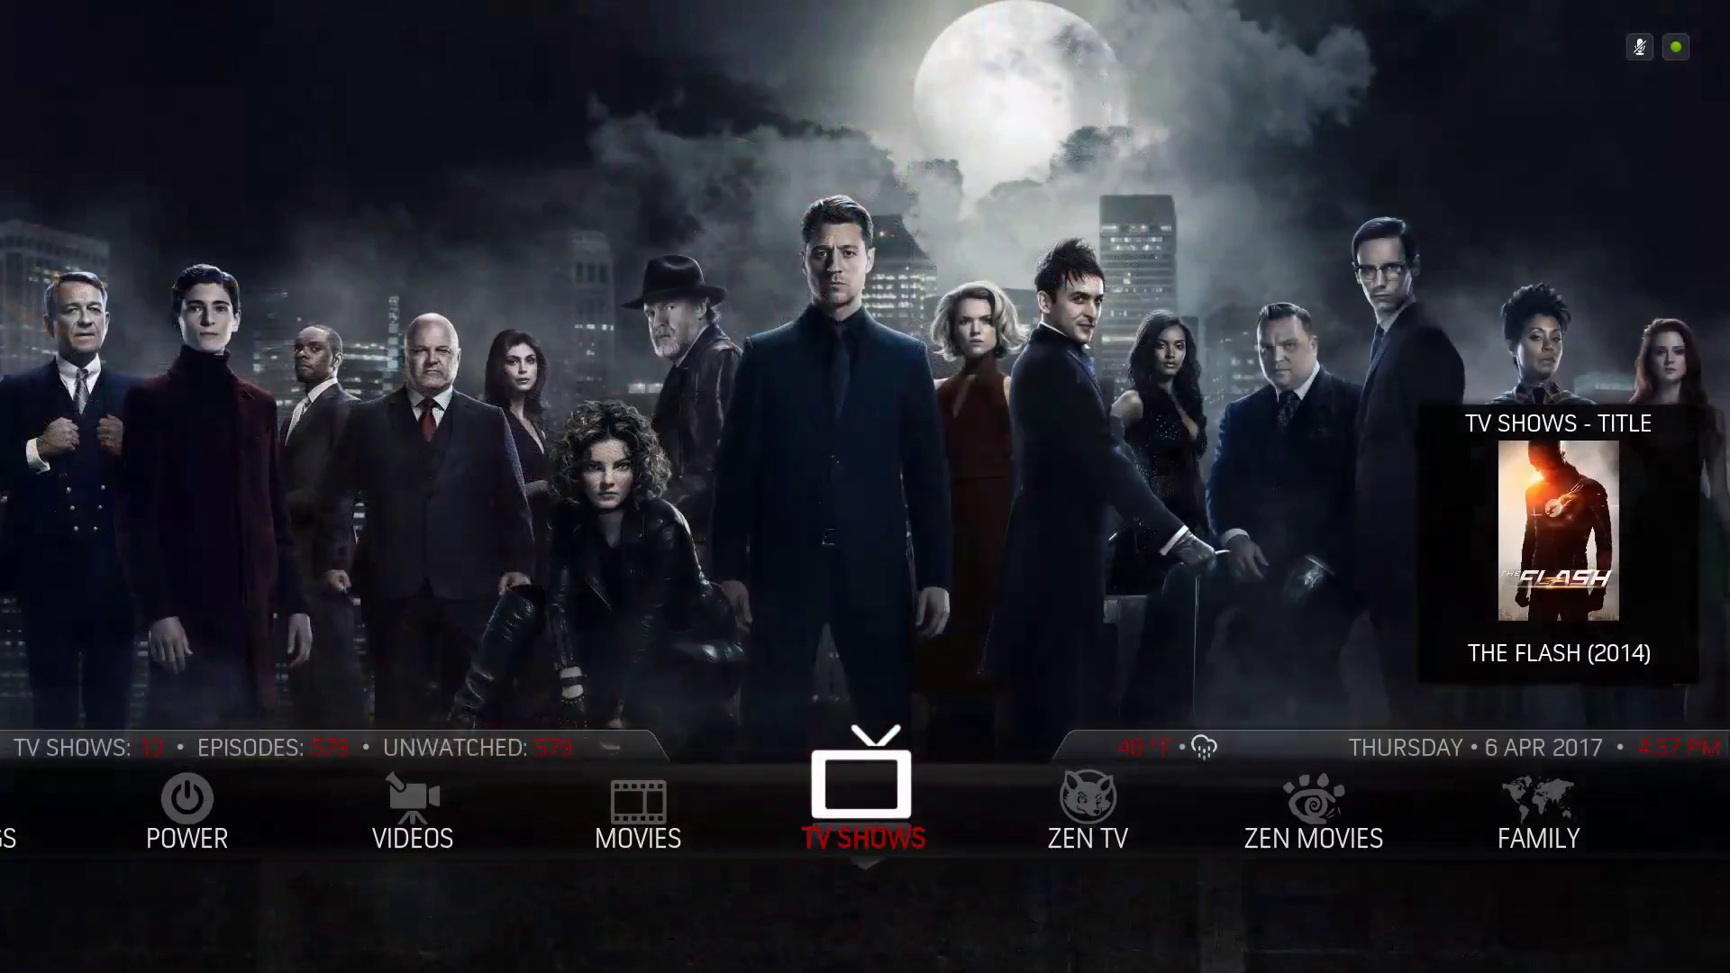
key("Right")
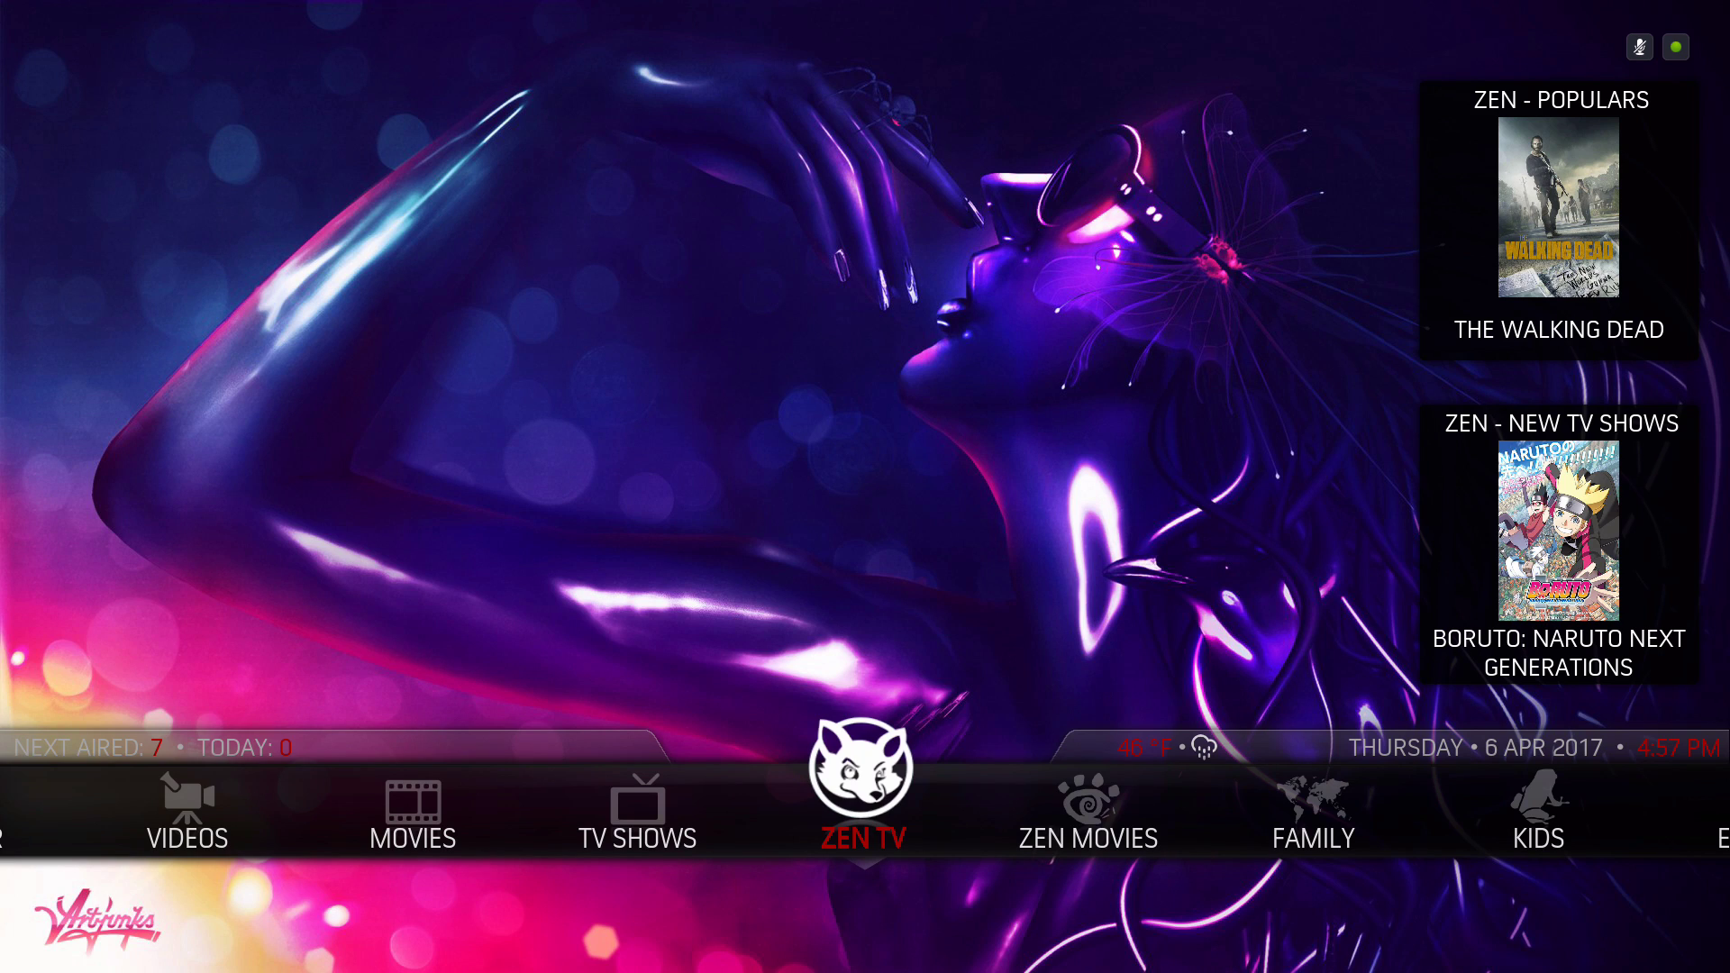
Scroll through the Zen New TV Shows list, past Legion to Stranger Things
key("Up")
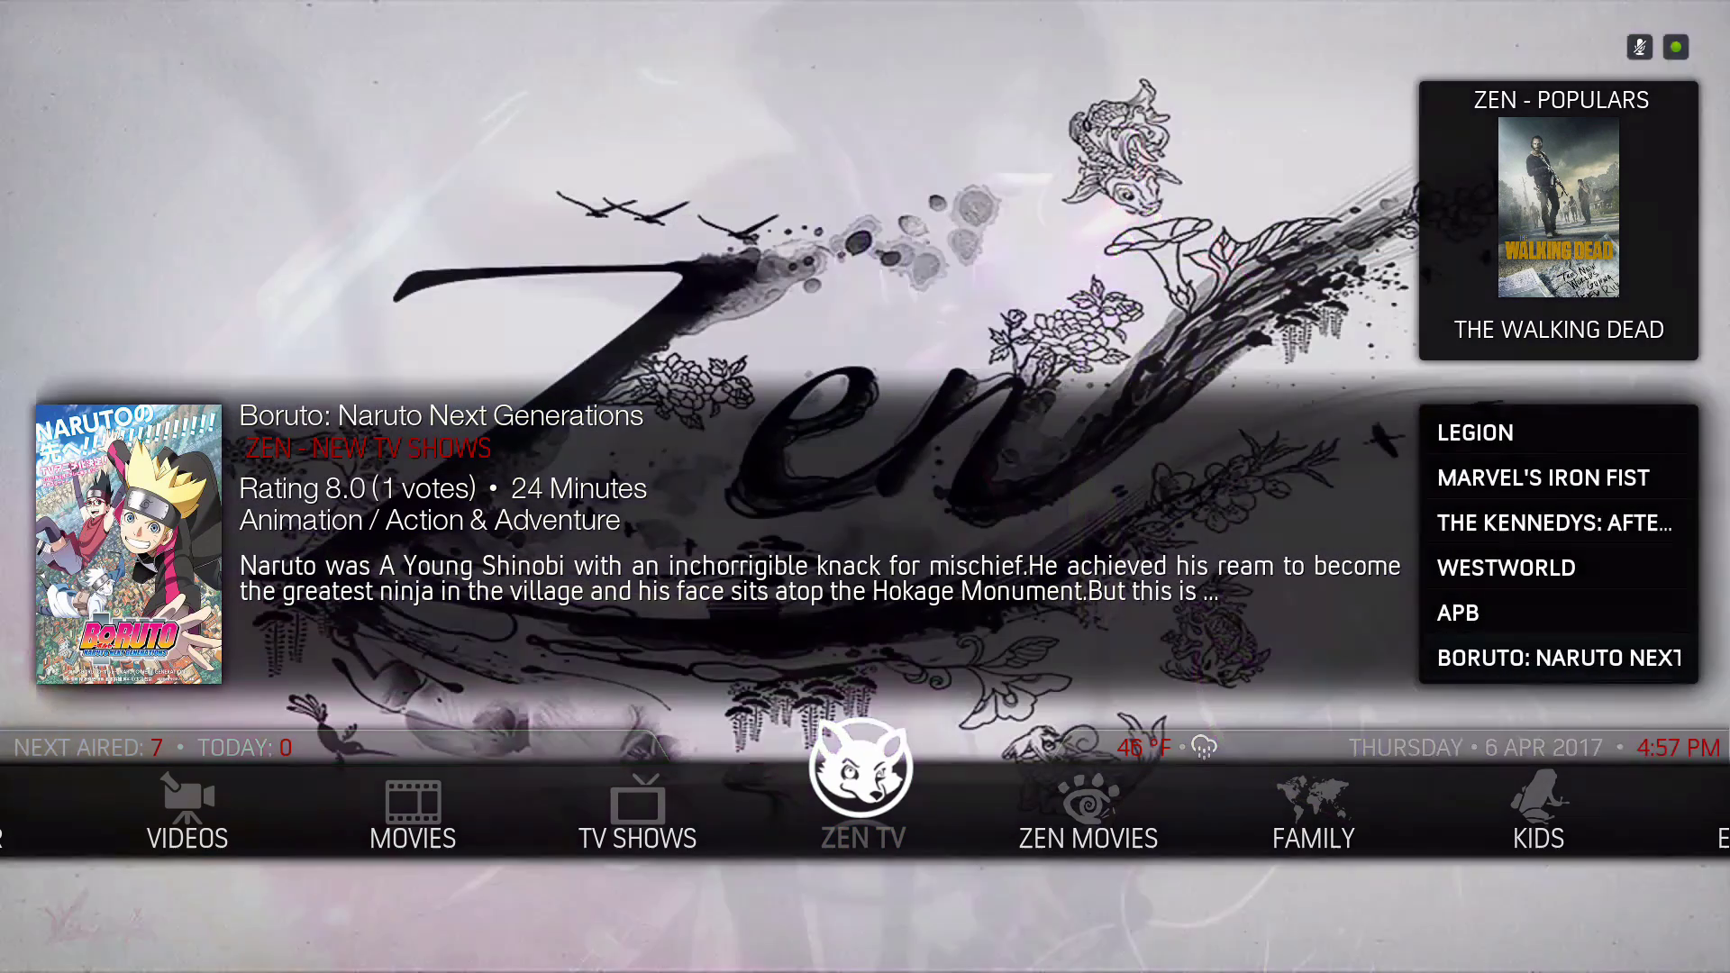
key("Down")
key("Up")
key("Up")
key("Up")
key("Up")
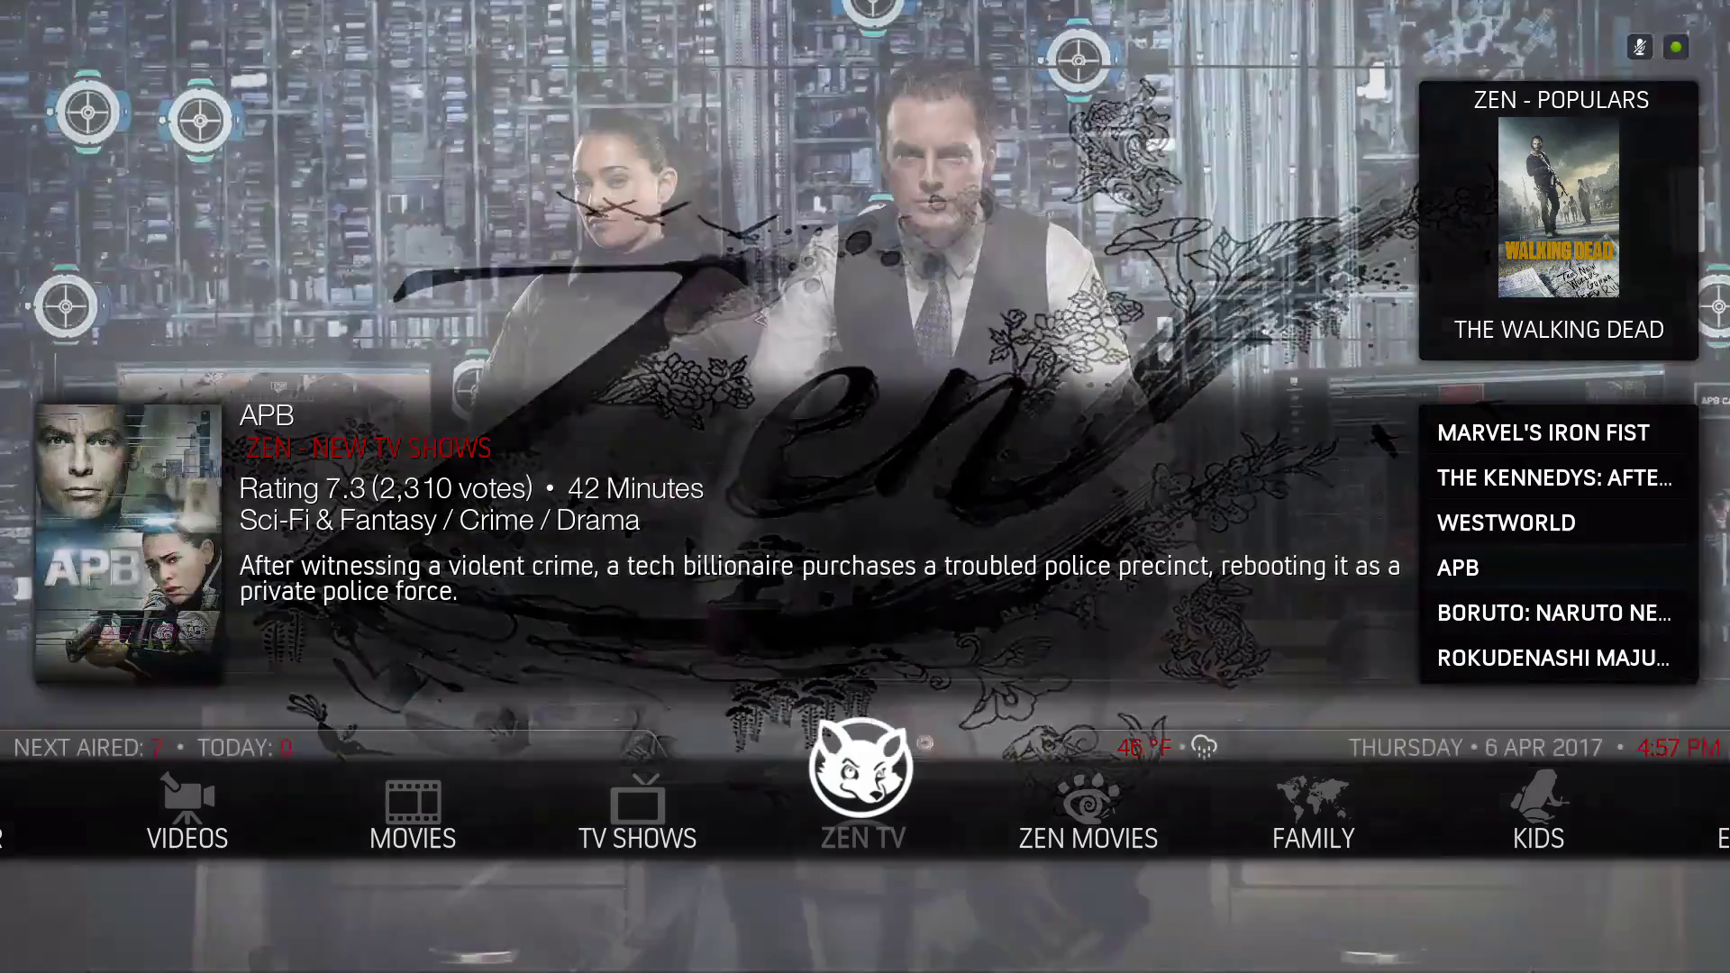
key("Up")
key("Up")
key("Up")
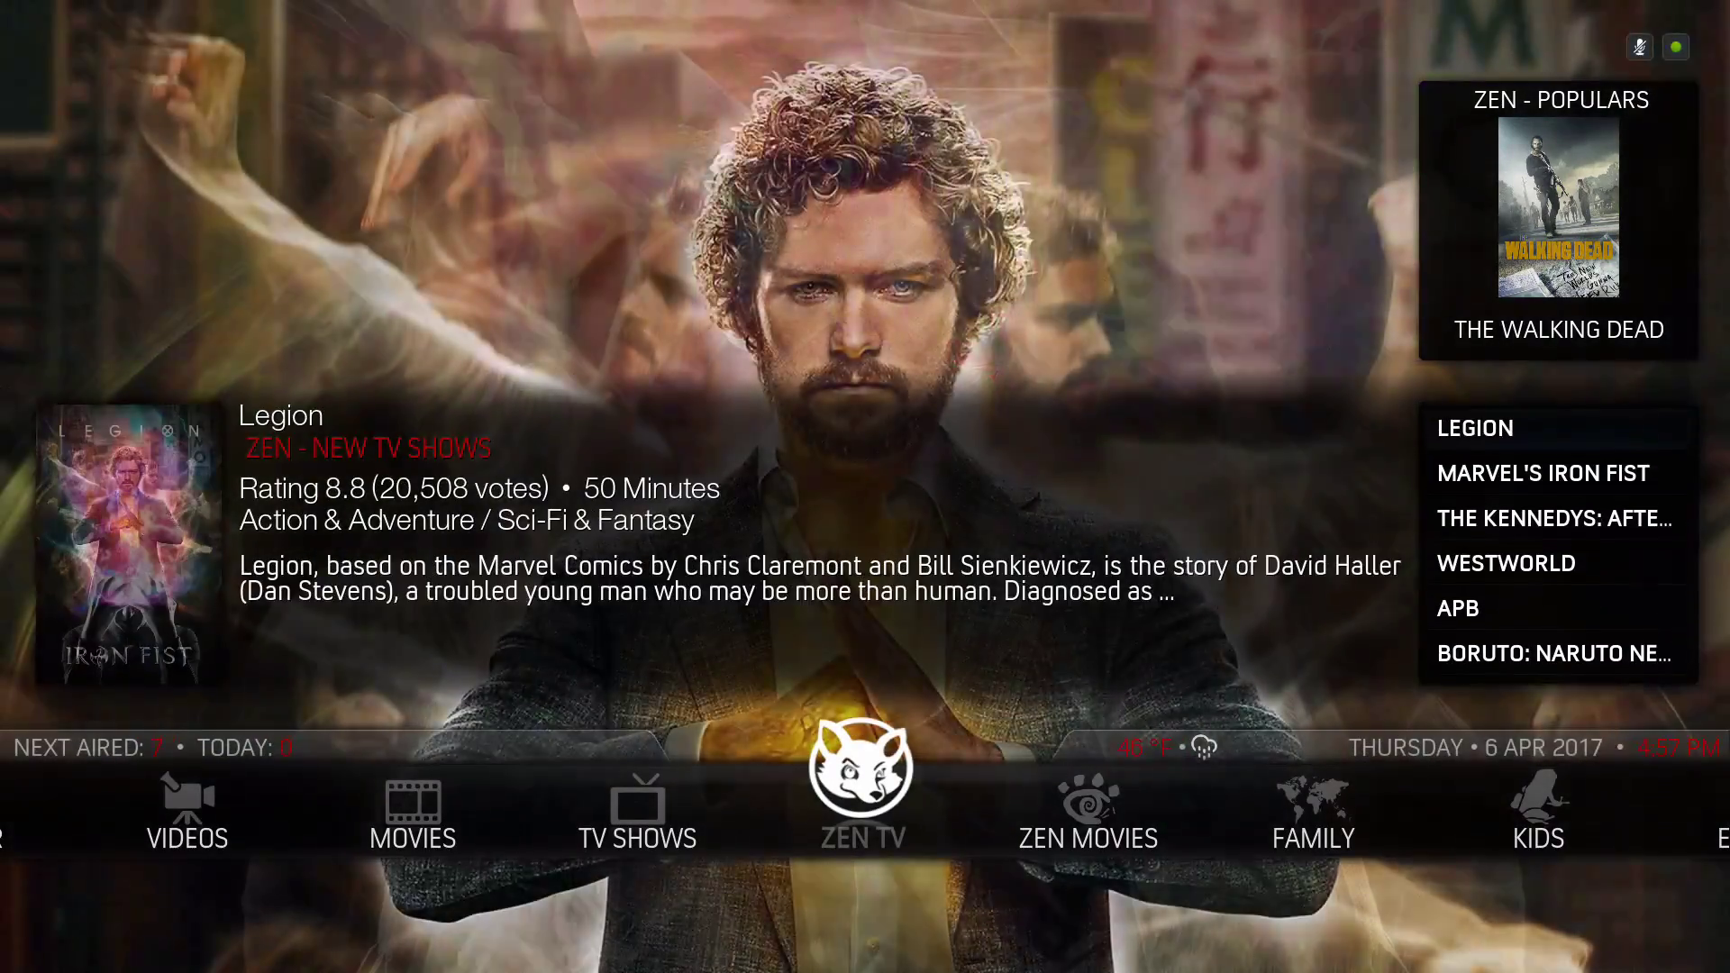
key("Up")
key("Up")
key("Up")
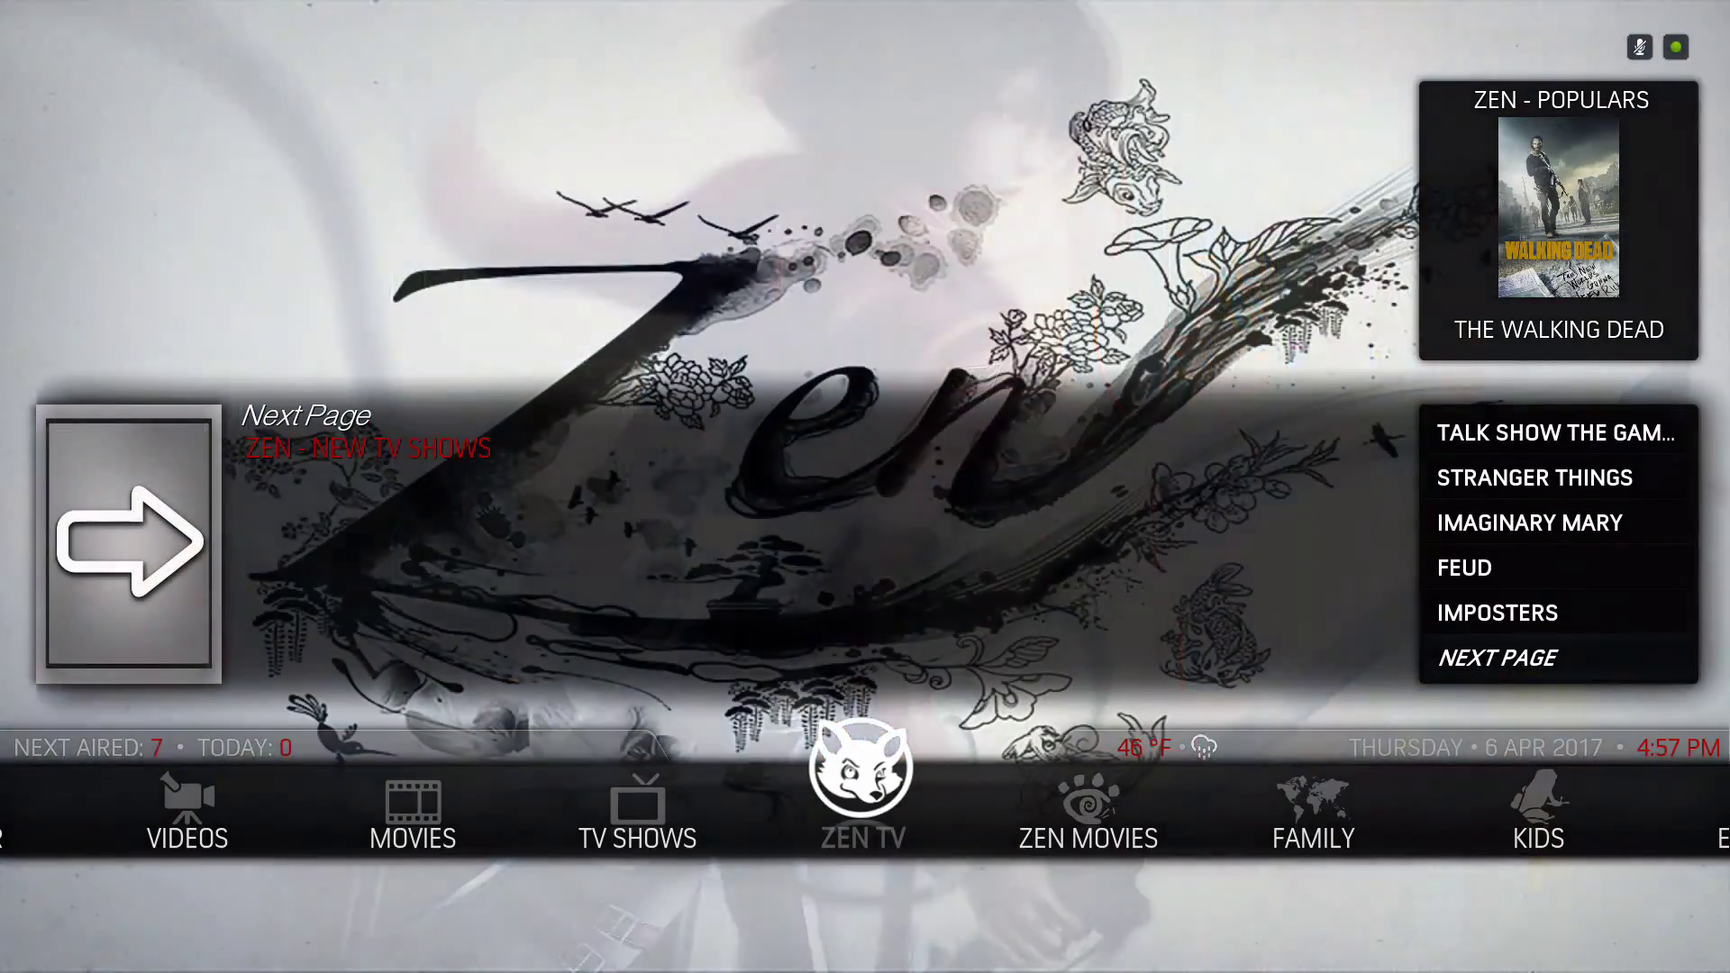
key("Up")
key("Up")
key("Up")
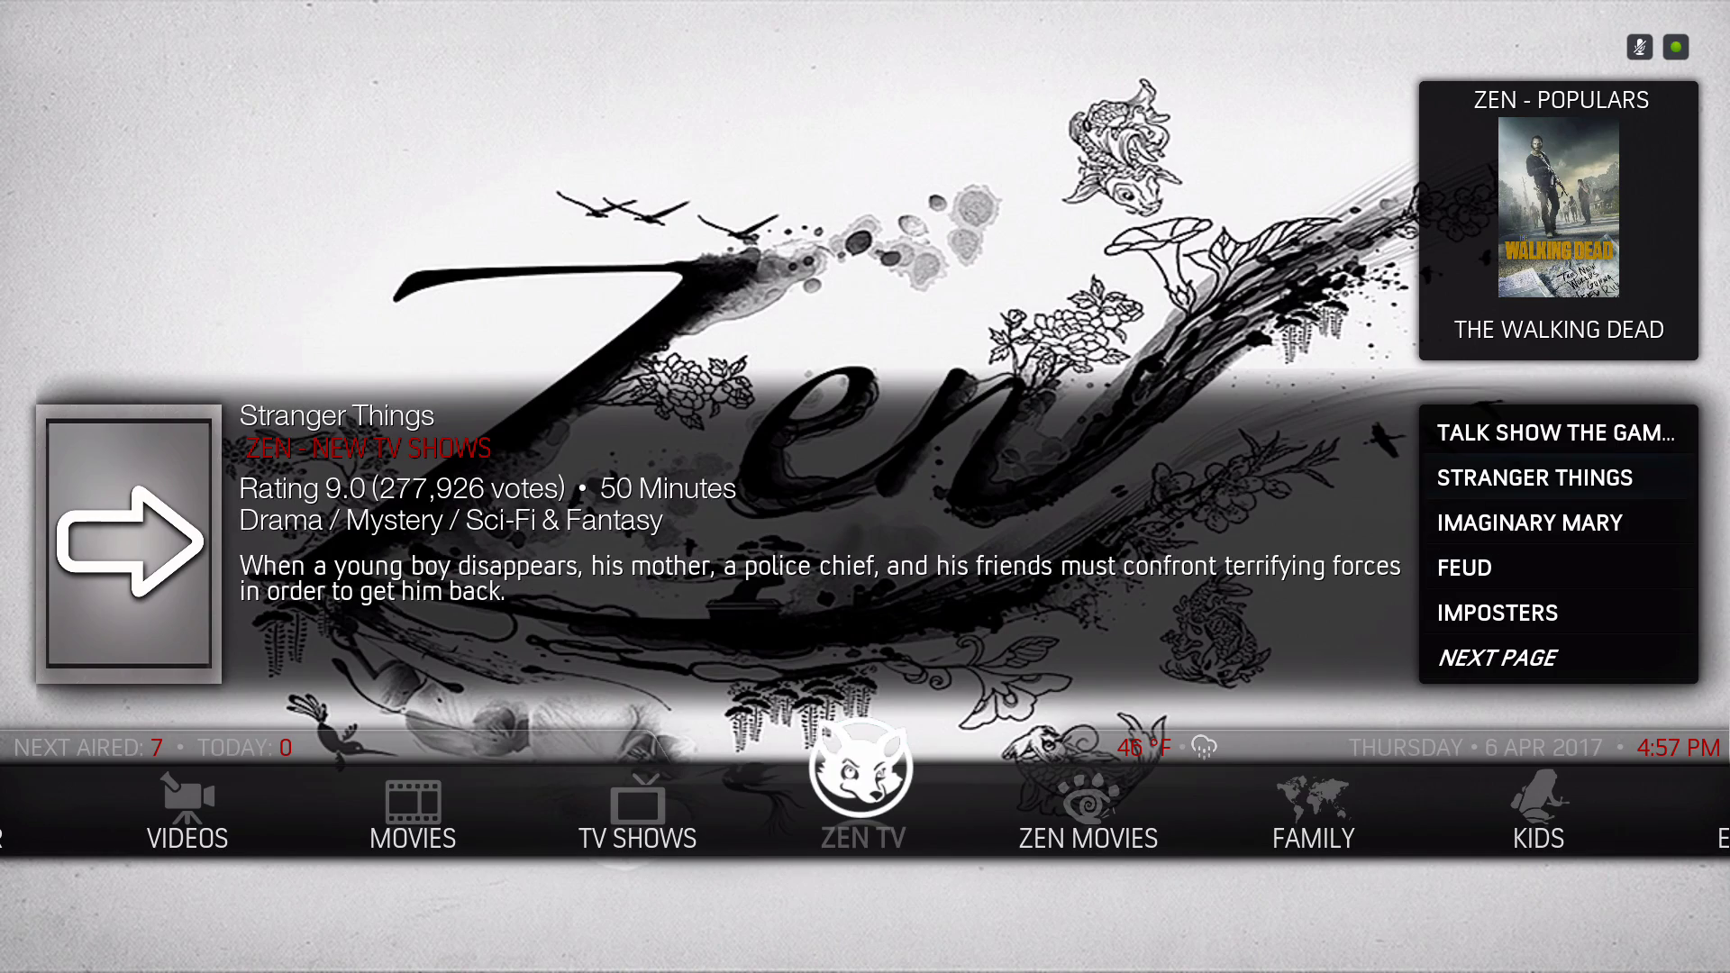
Browse the Zen Populars shows, then return to the menu and move to Zen Movies
key("Up")
key("Up")
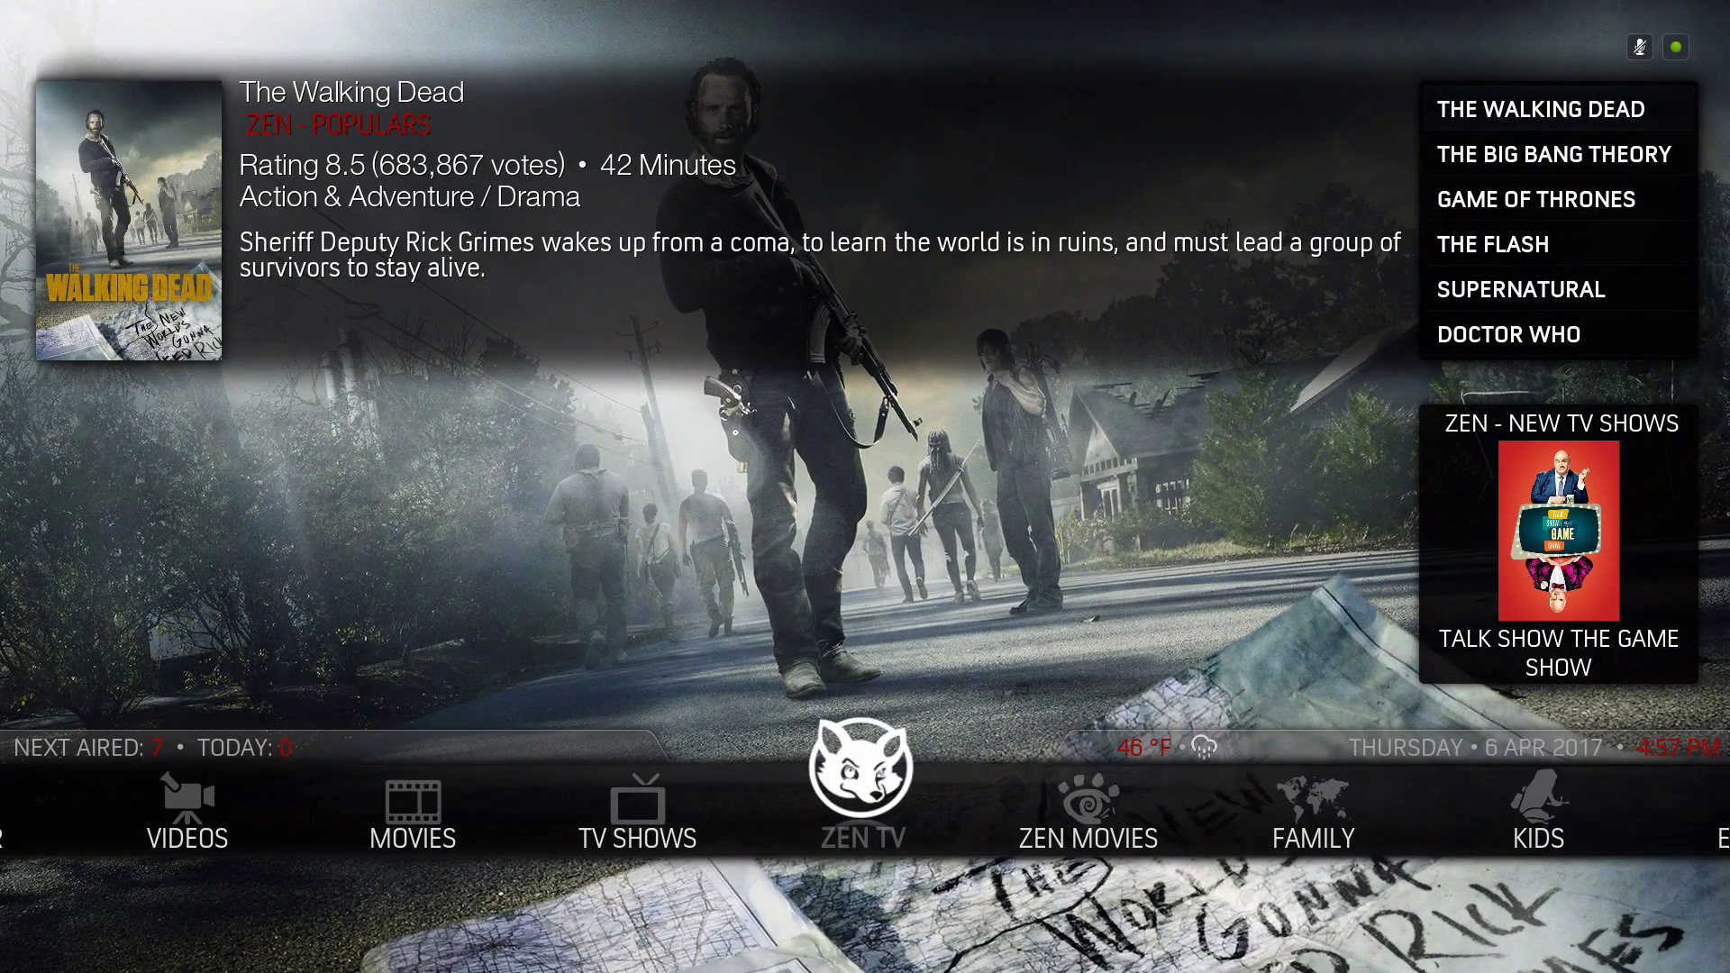
key("Up")
key("Up")
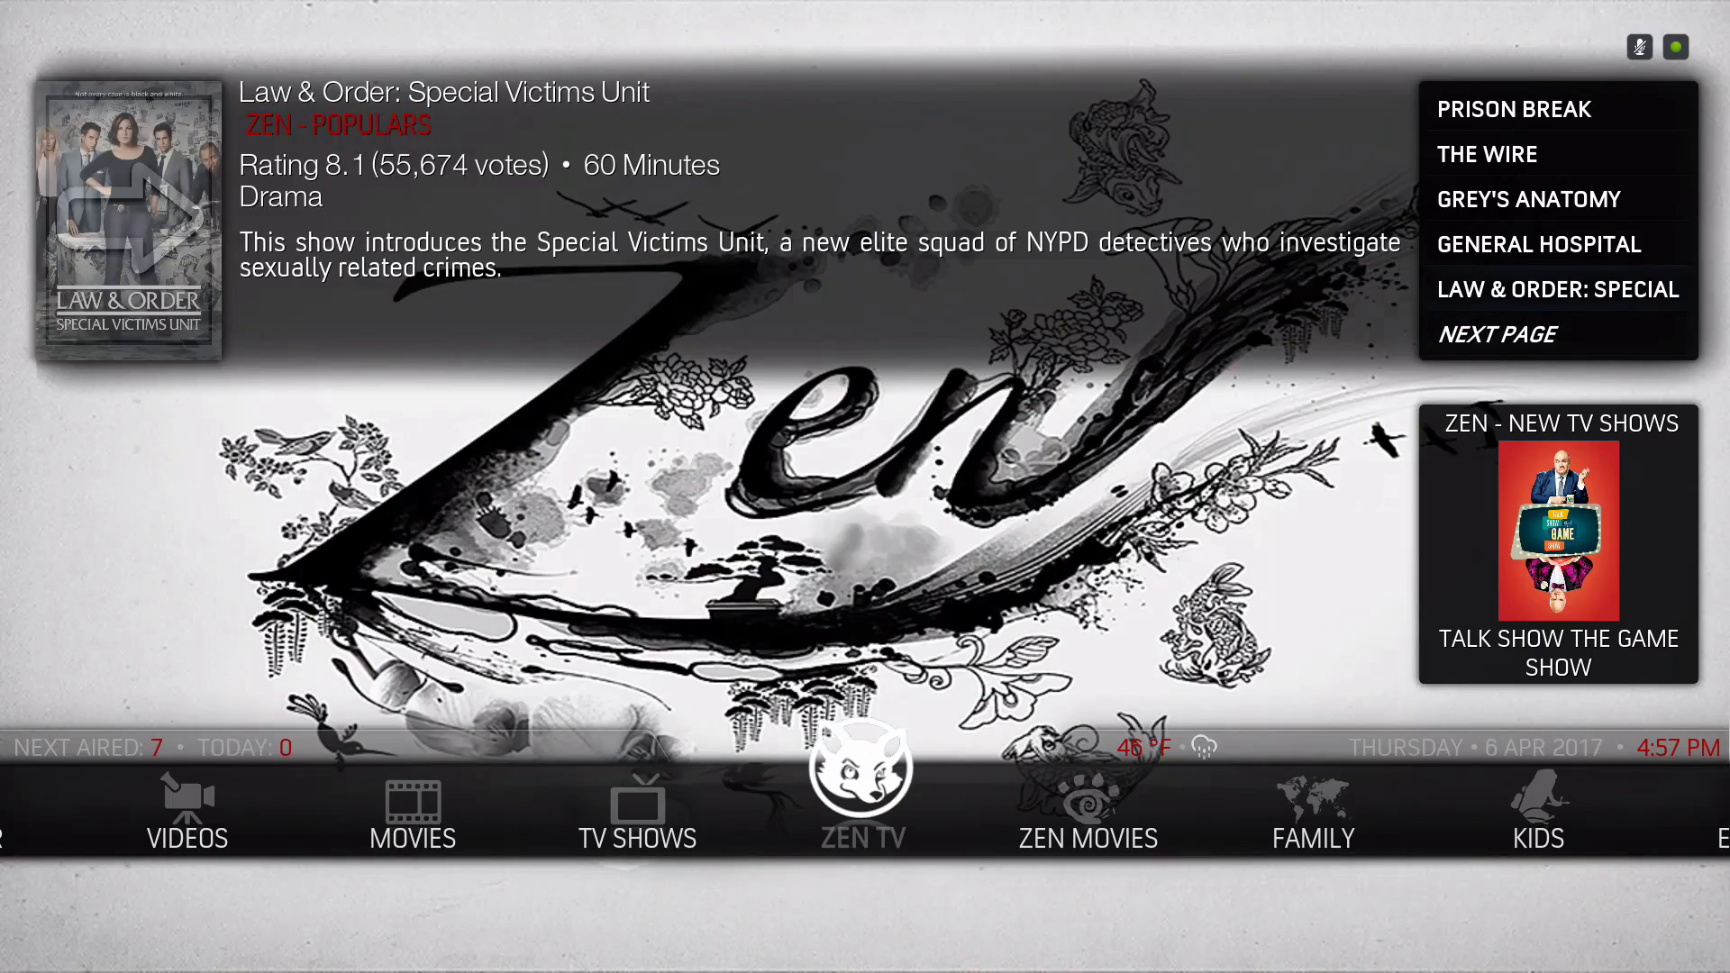
key("Up")
key("Up")
key("Up")
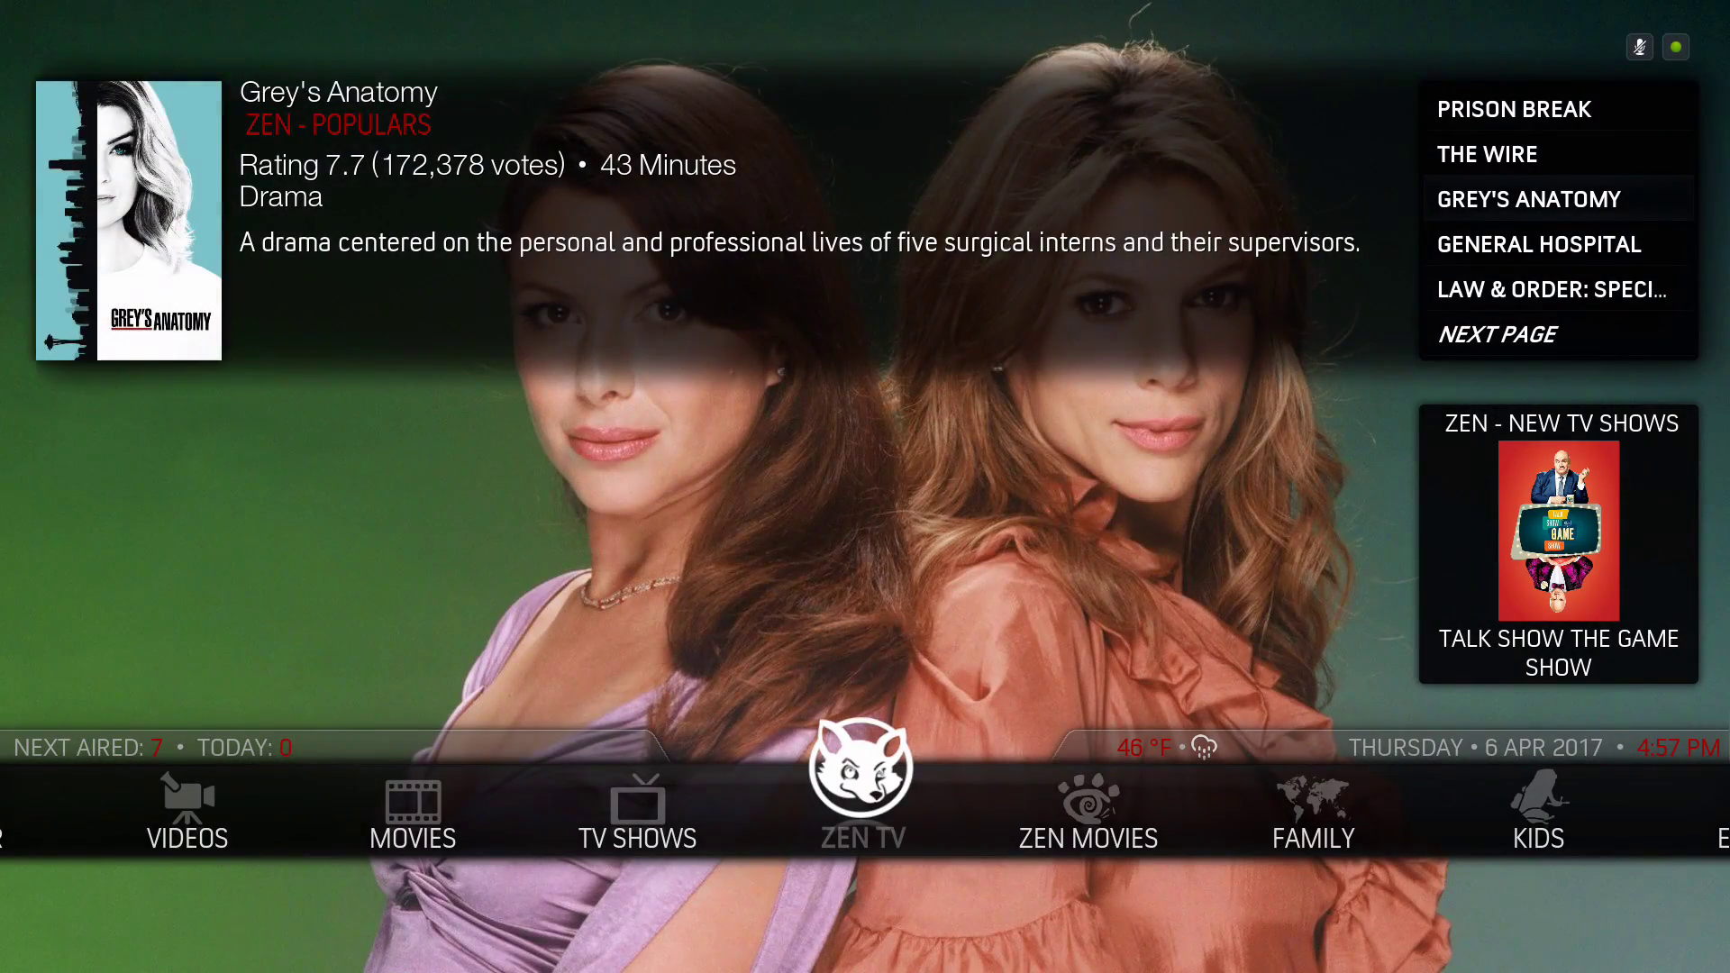
key("BackSpace")
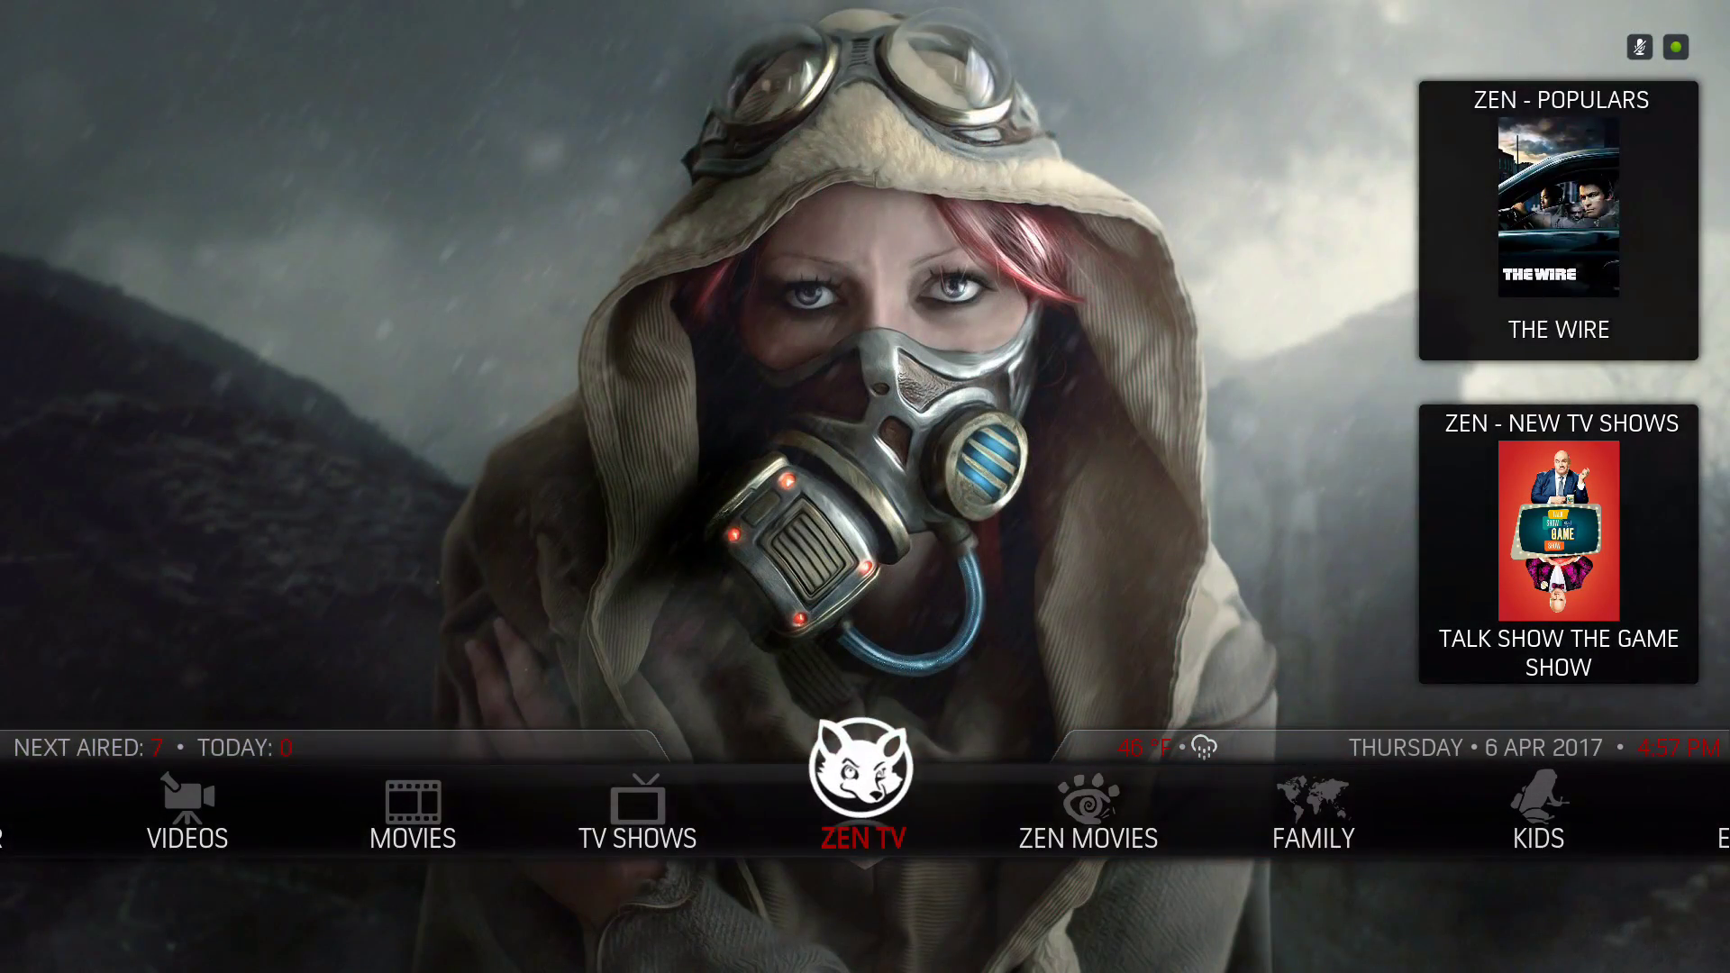
key("Right")
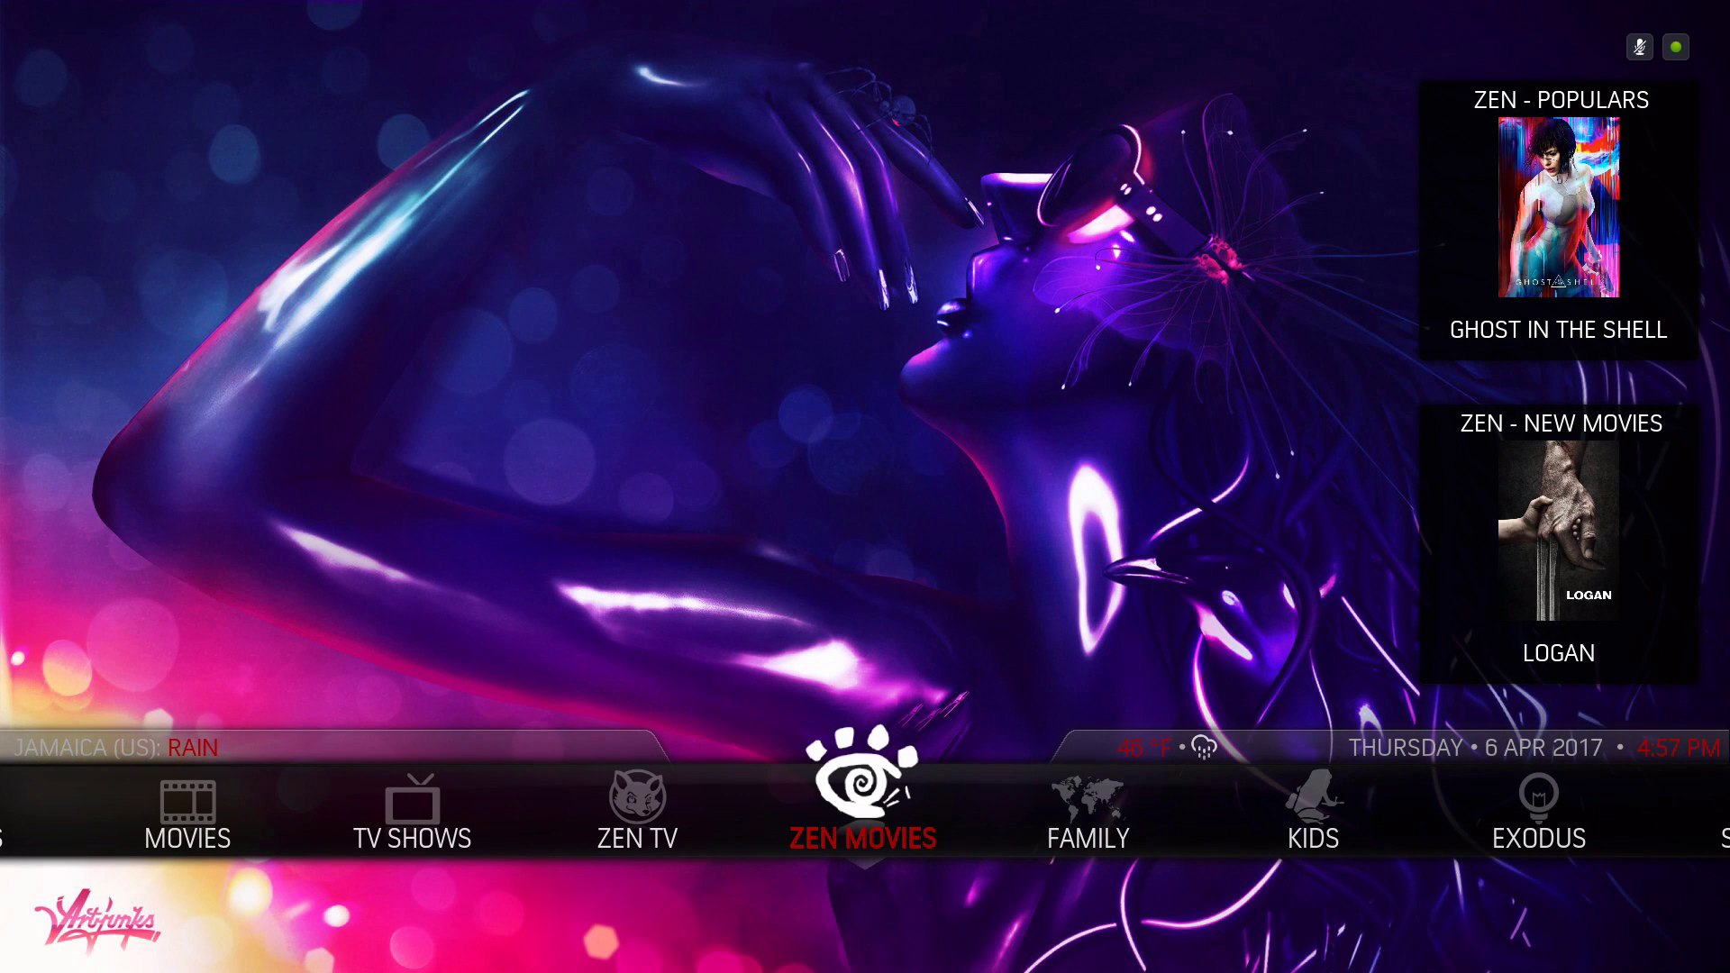
Browse the Zen new and popular movie lists, from Beauty and the Beast to The Boss Baby
key("Up")
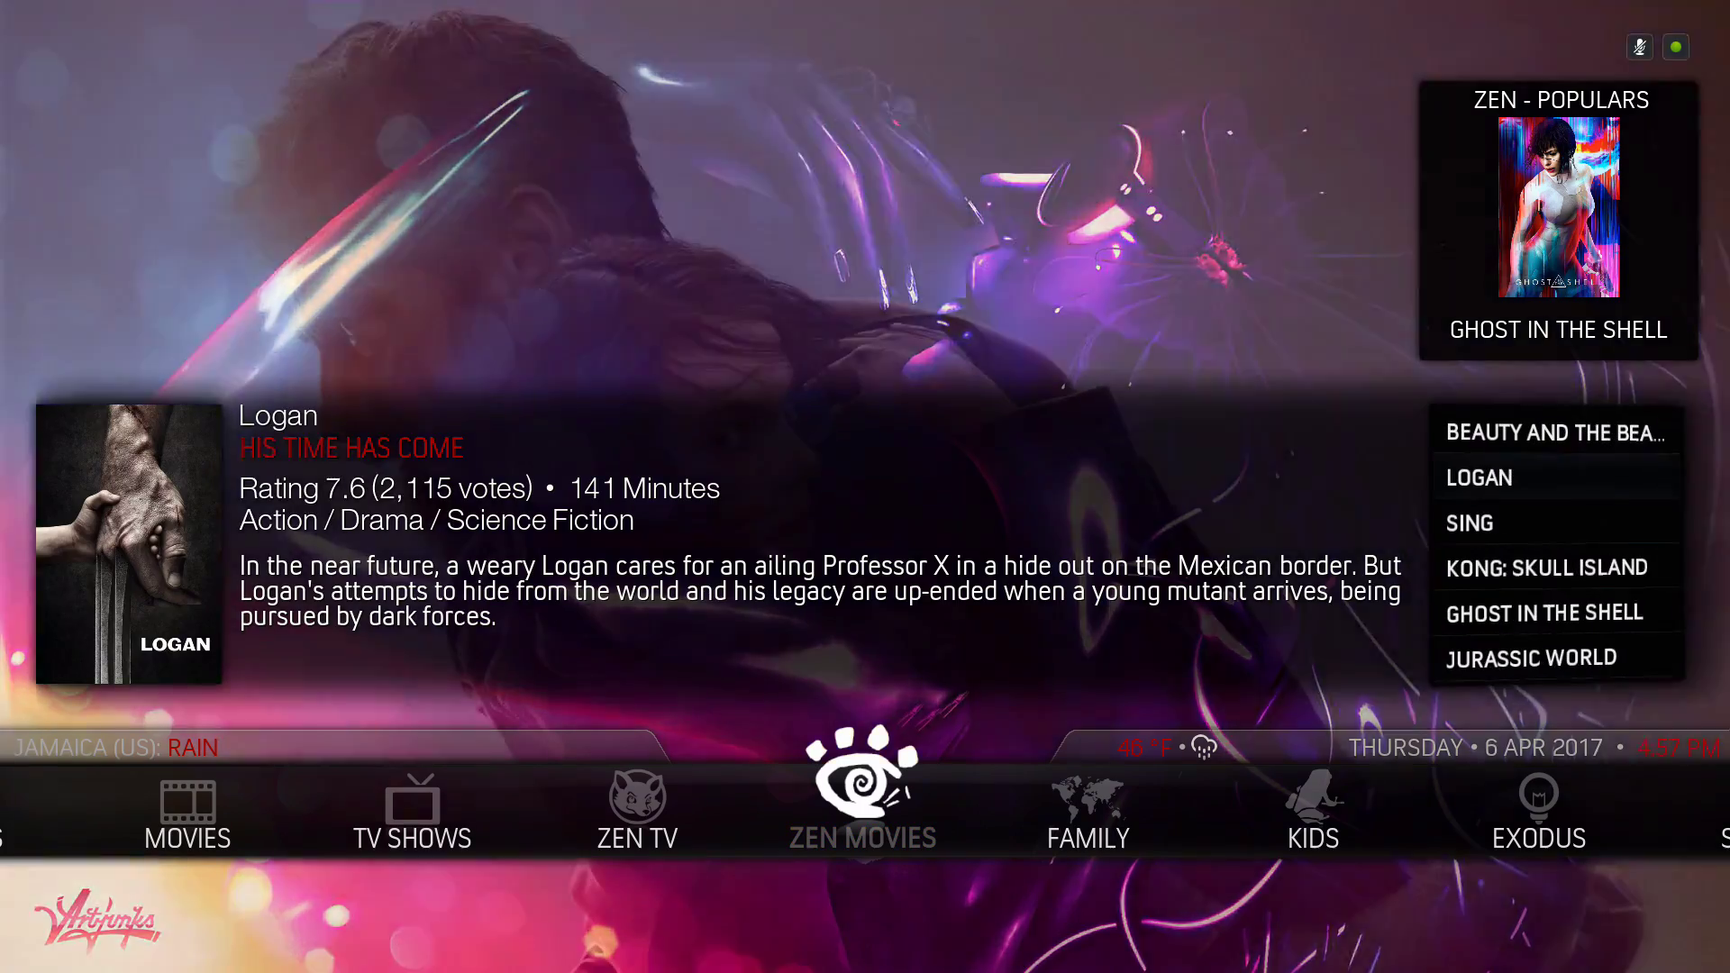
key("Up")
key("Up")
key("Up")
key("Up")
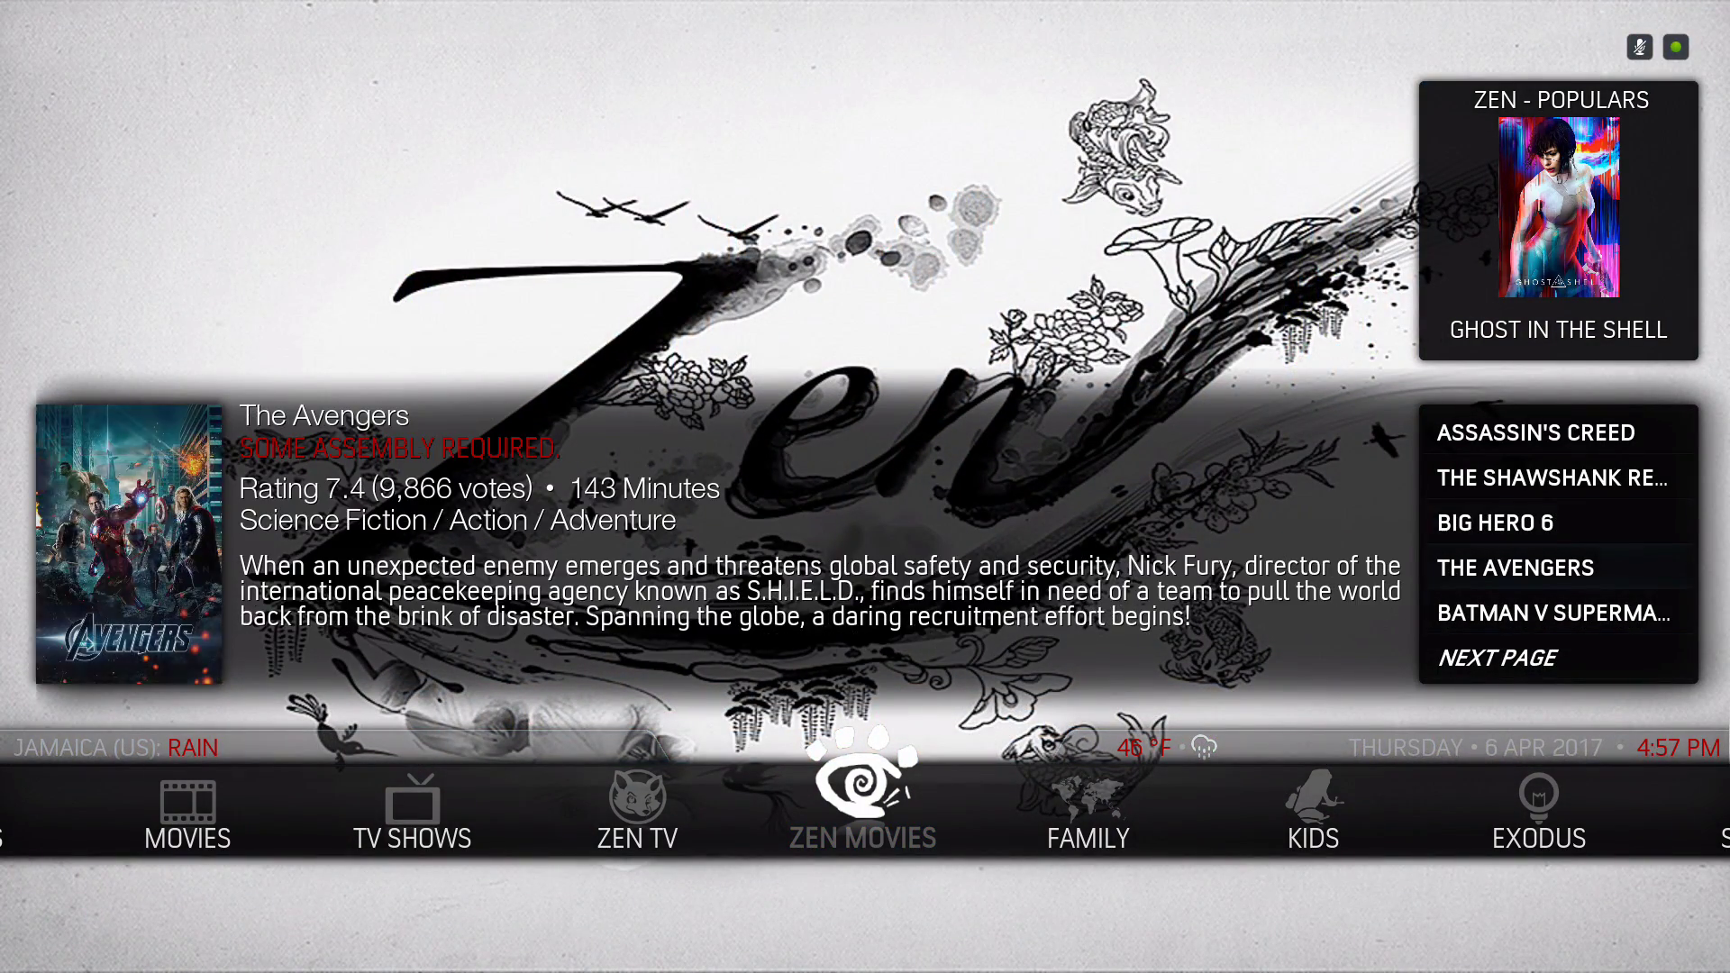
key("Up")
key("Up")
key("Up")
key("Up")
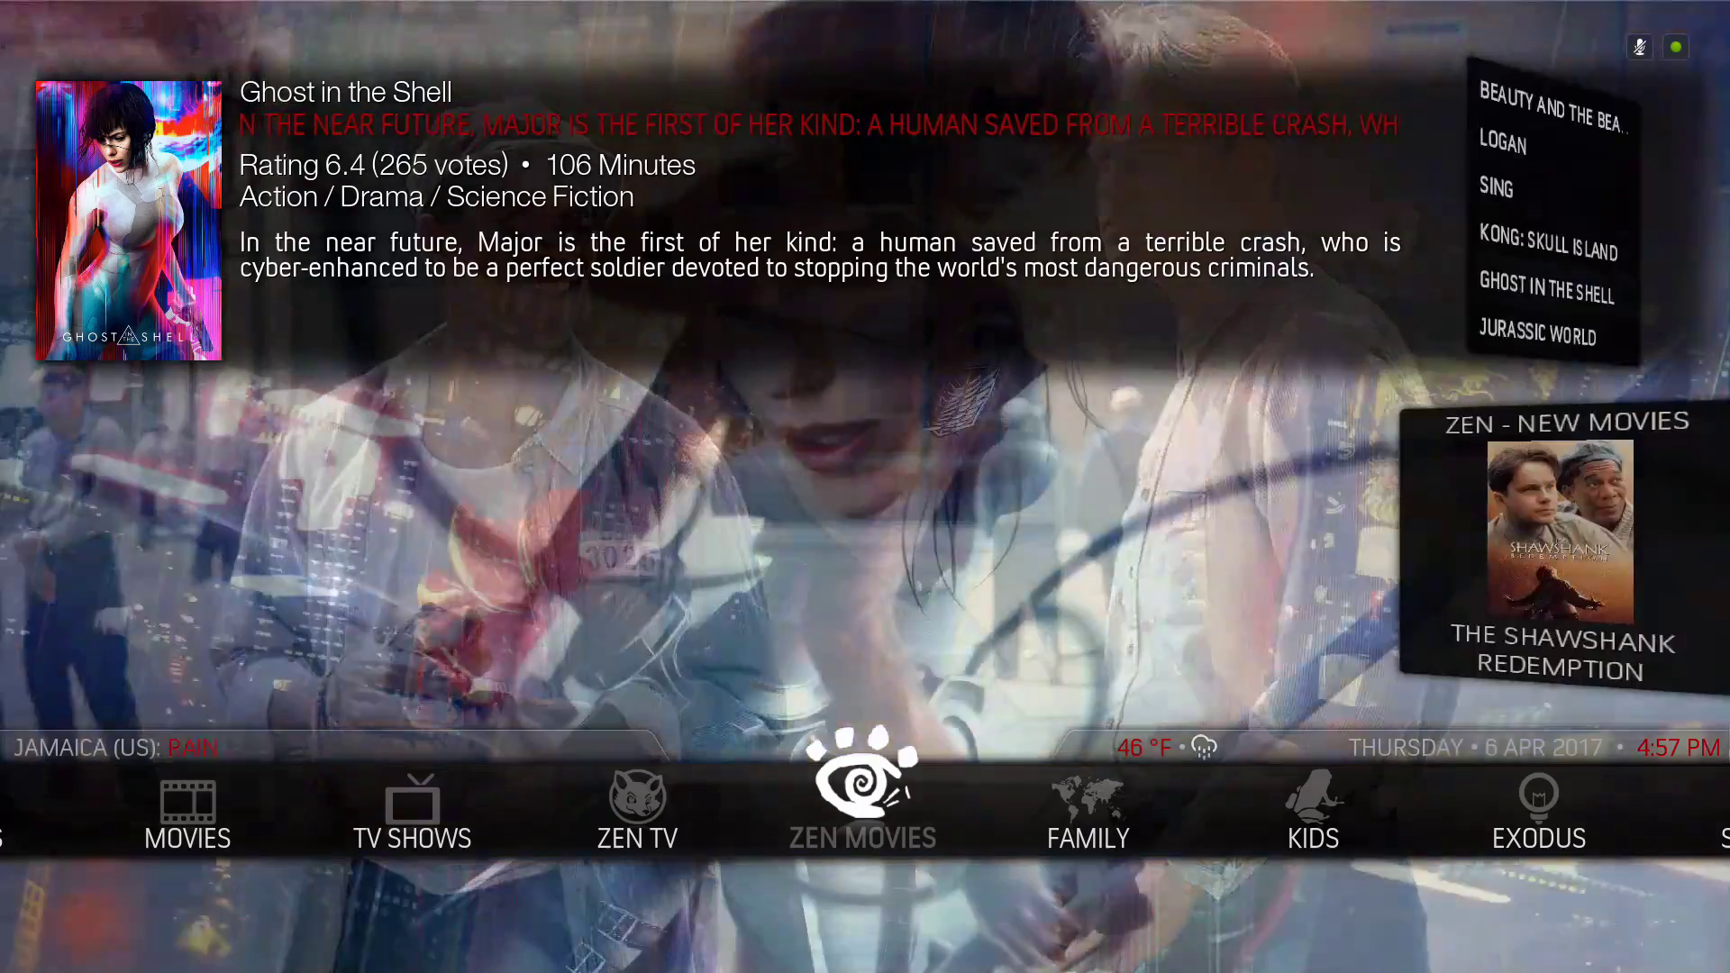
key("Down")
key("Down")
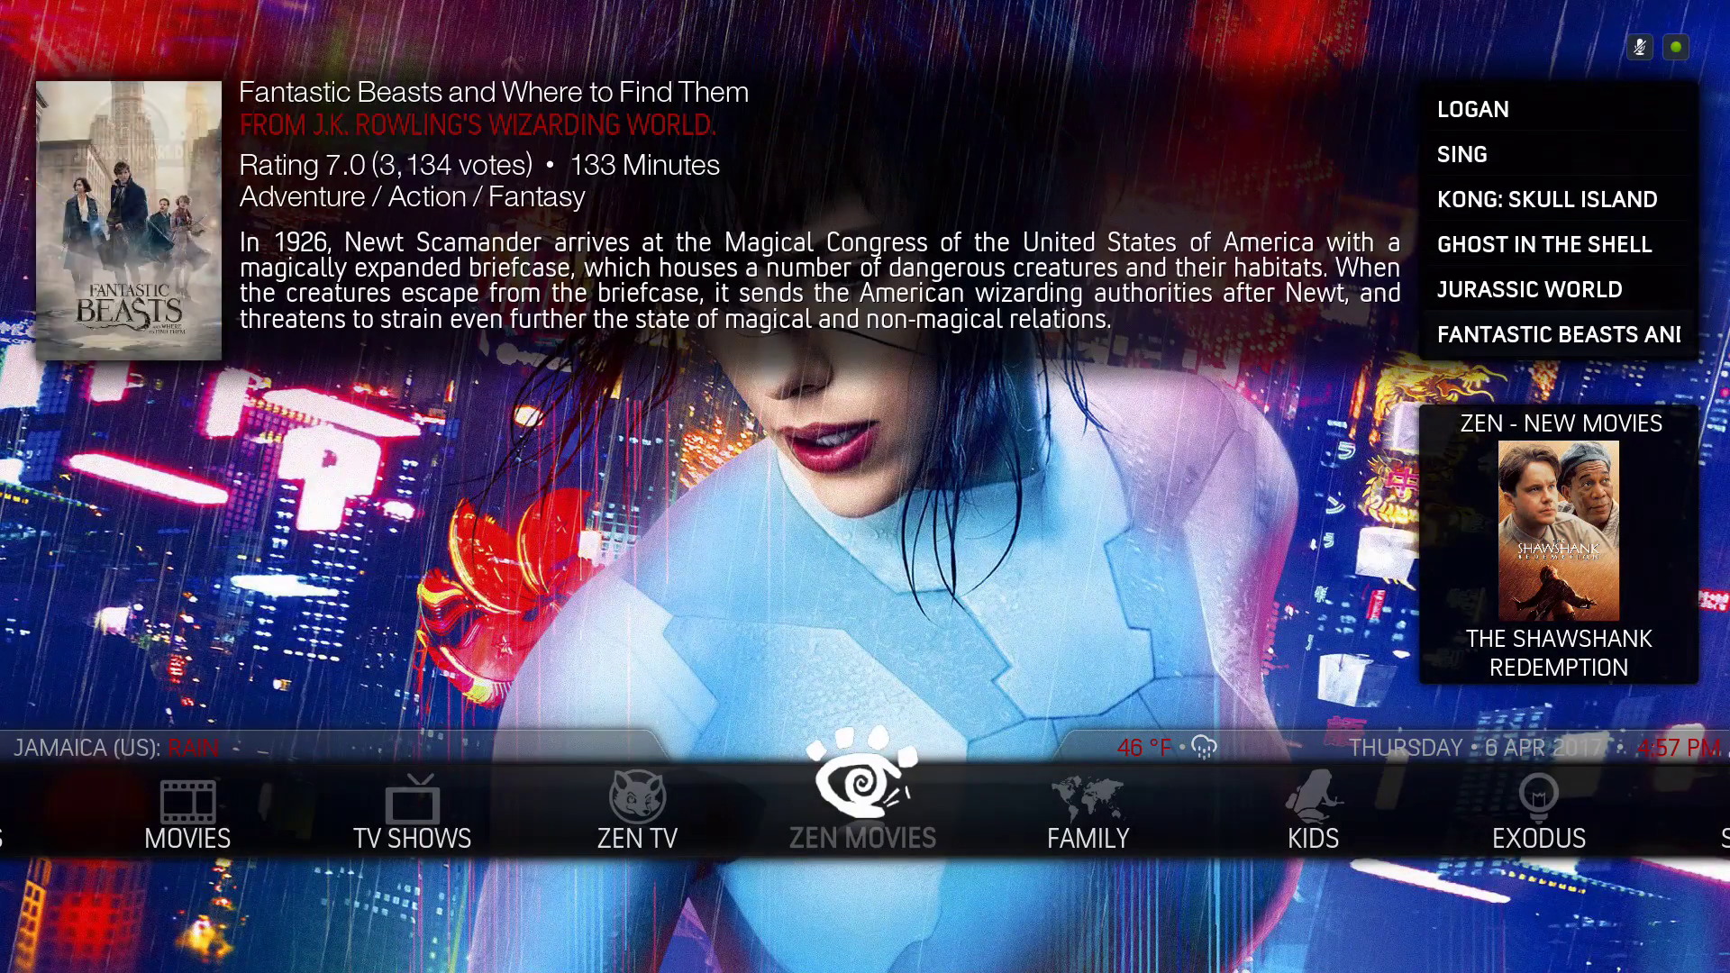
key("Down")
key("Escape")
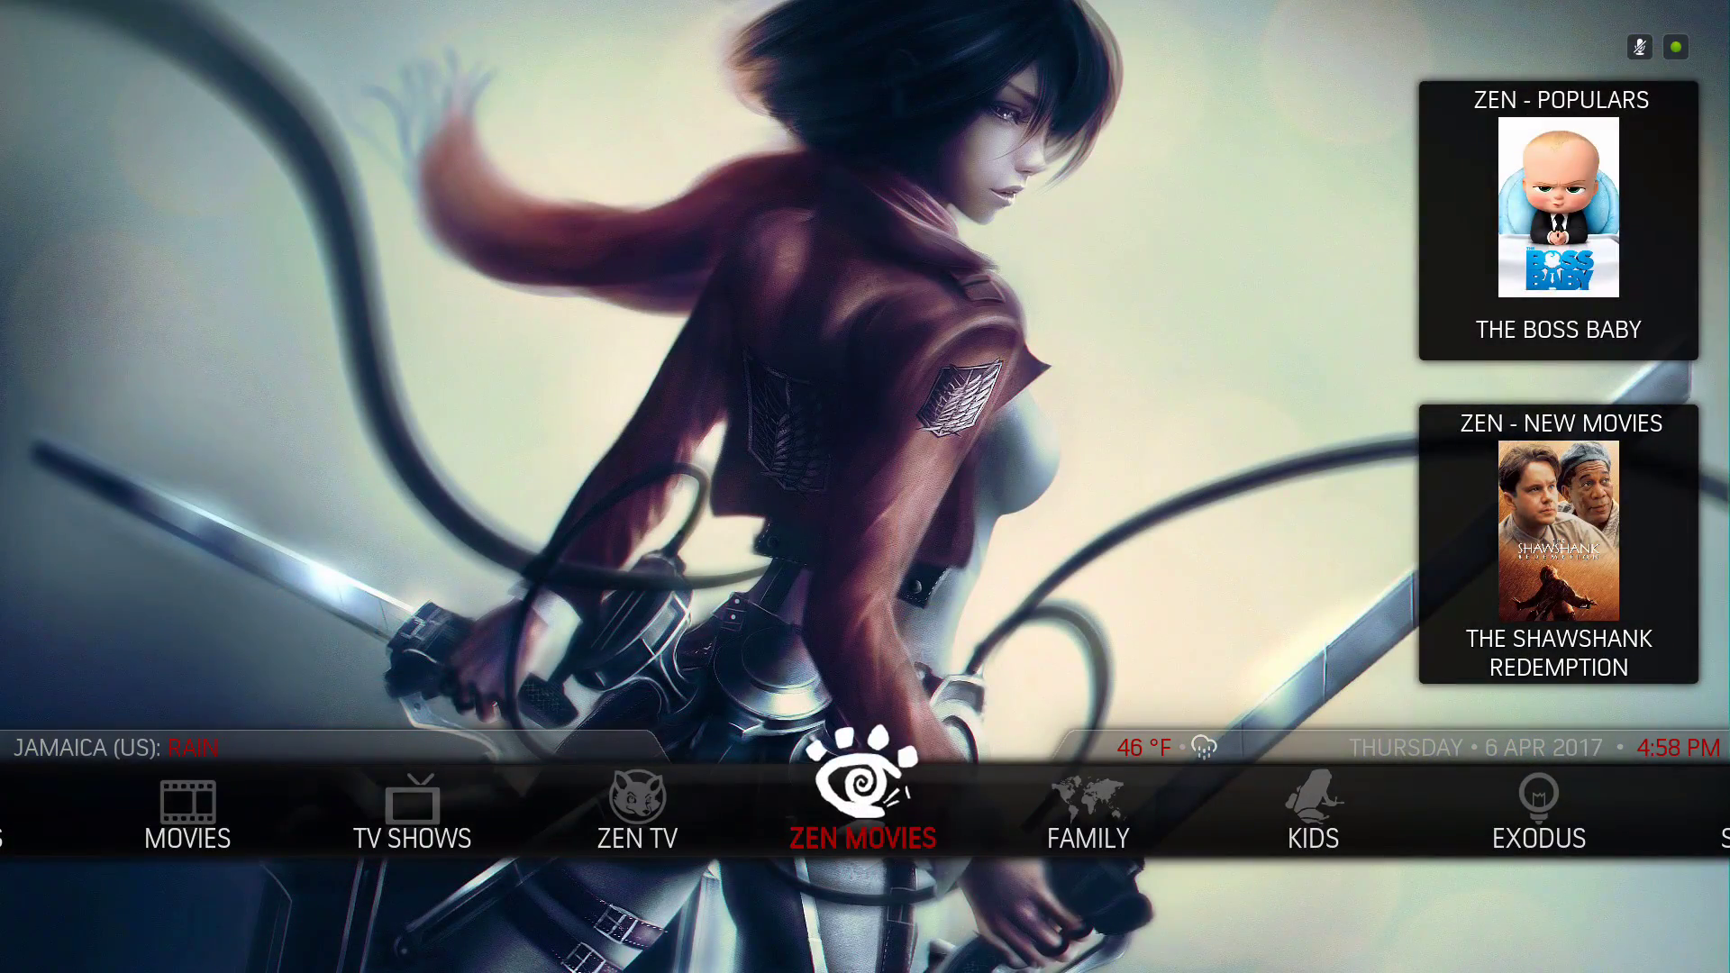
key("Right")
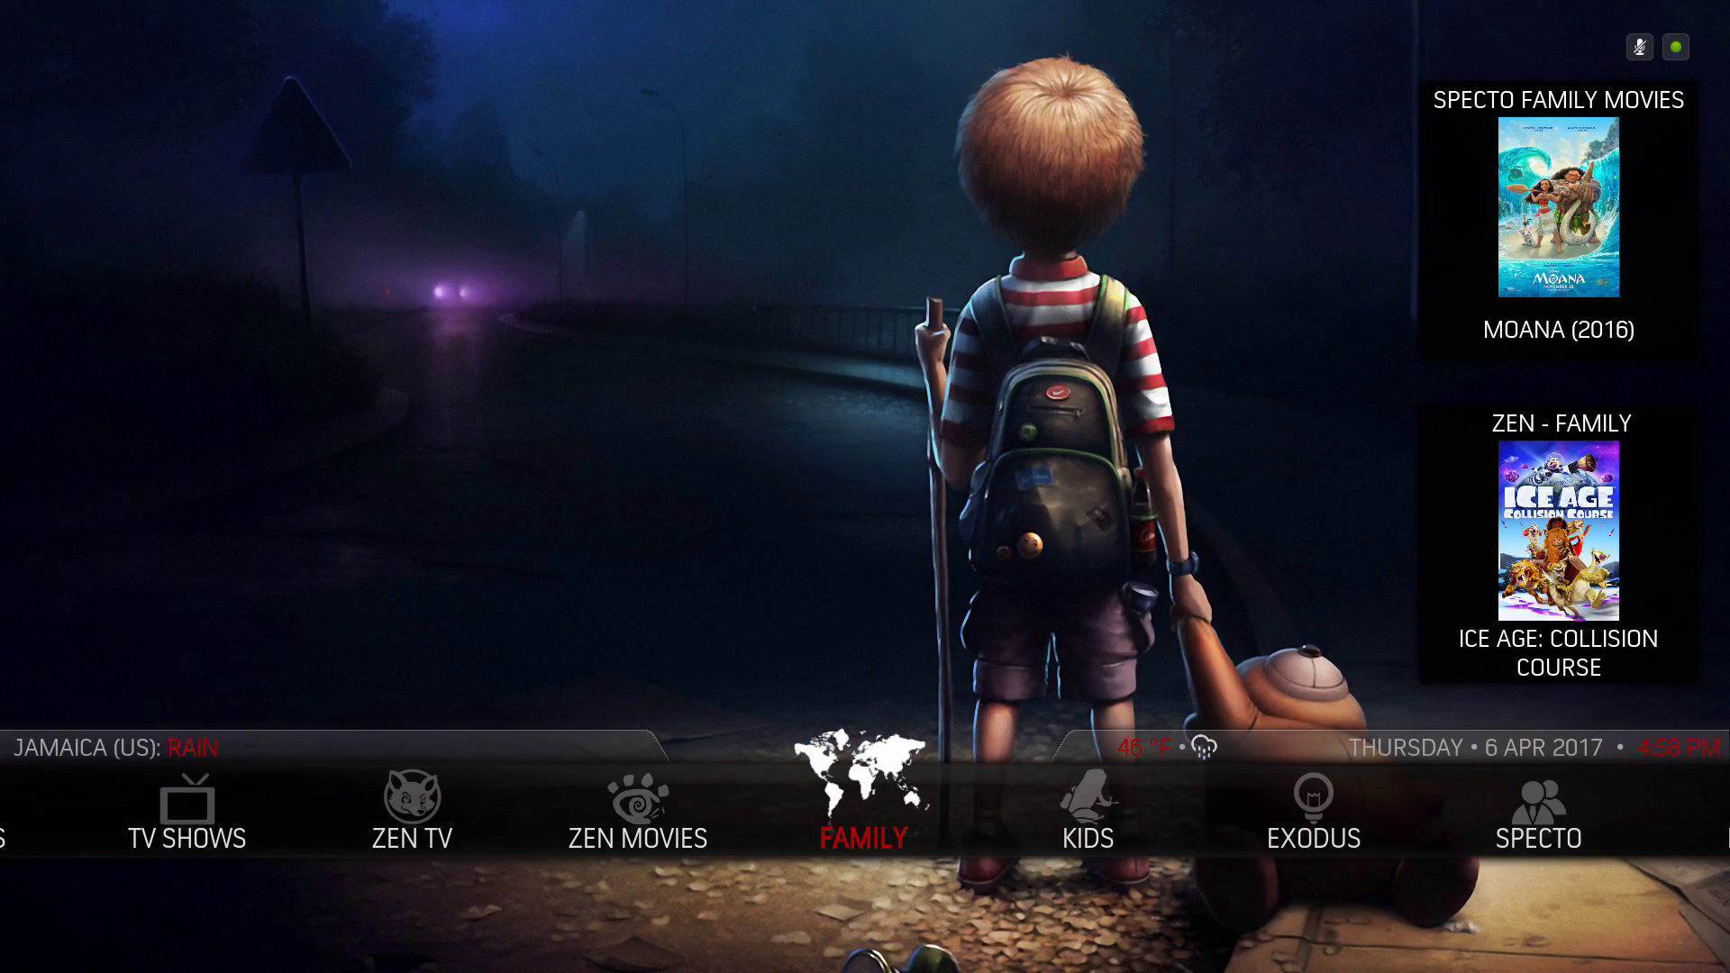
Browse the Zen Family movies, including Trolls and Finding Dory, then move to KIDS
key("Up")
key("Up")
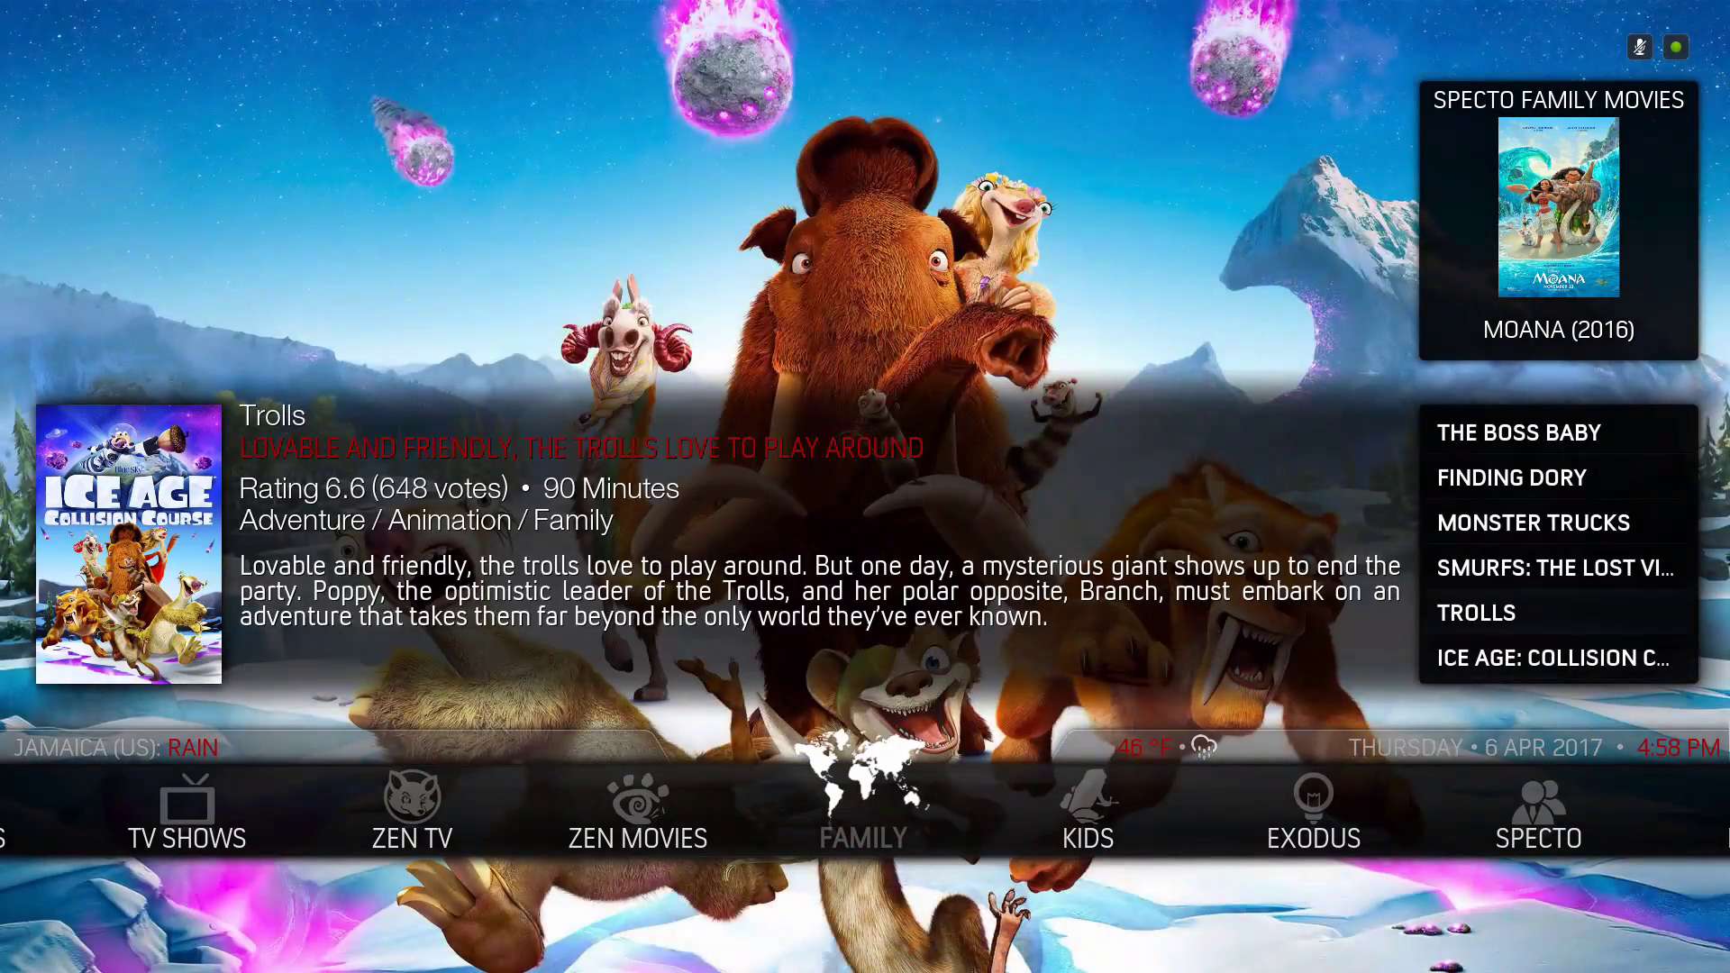
key("Up")
key("Up")
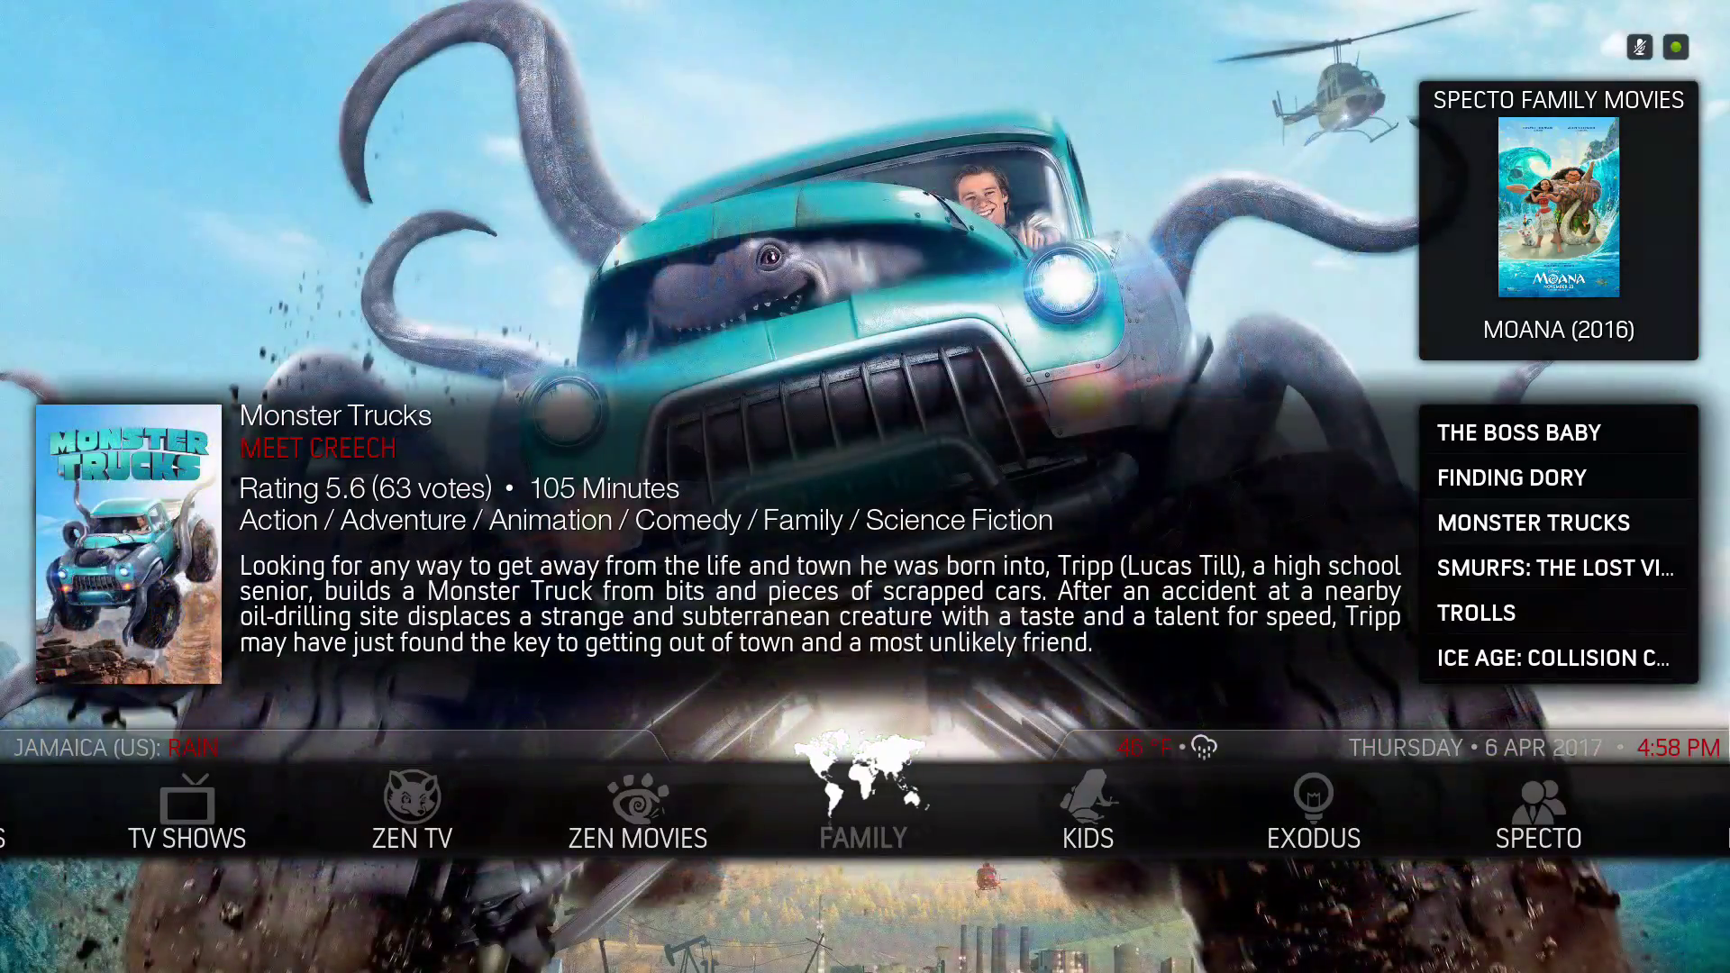
key("Up")
key("Up")
key("Up")
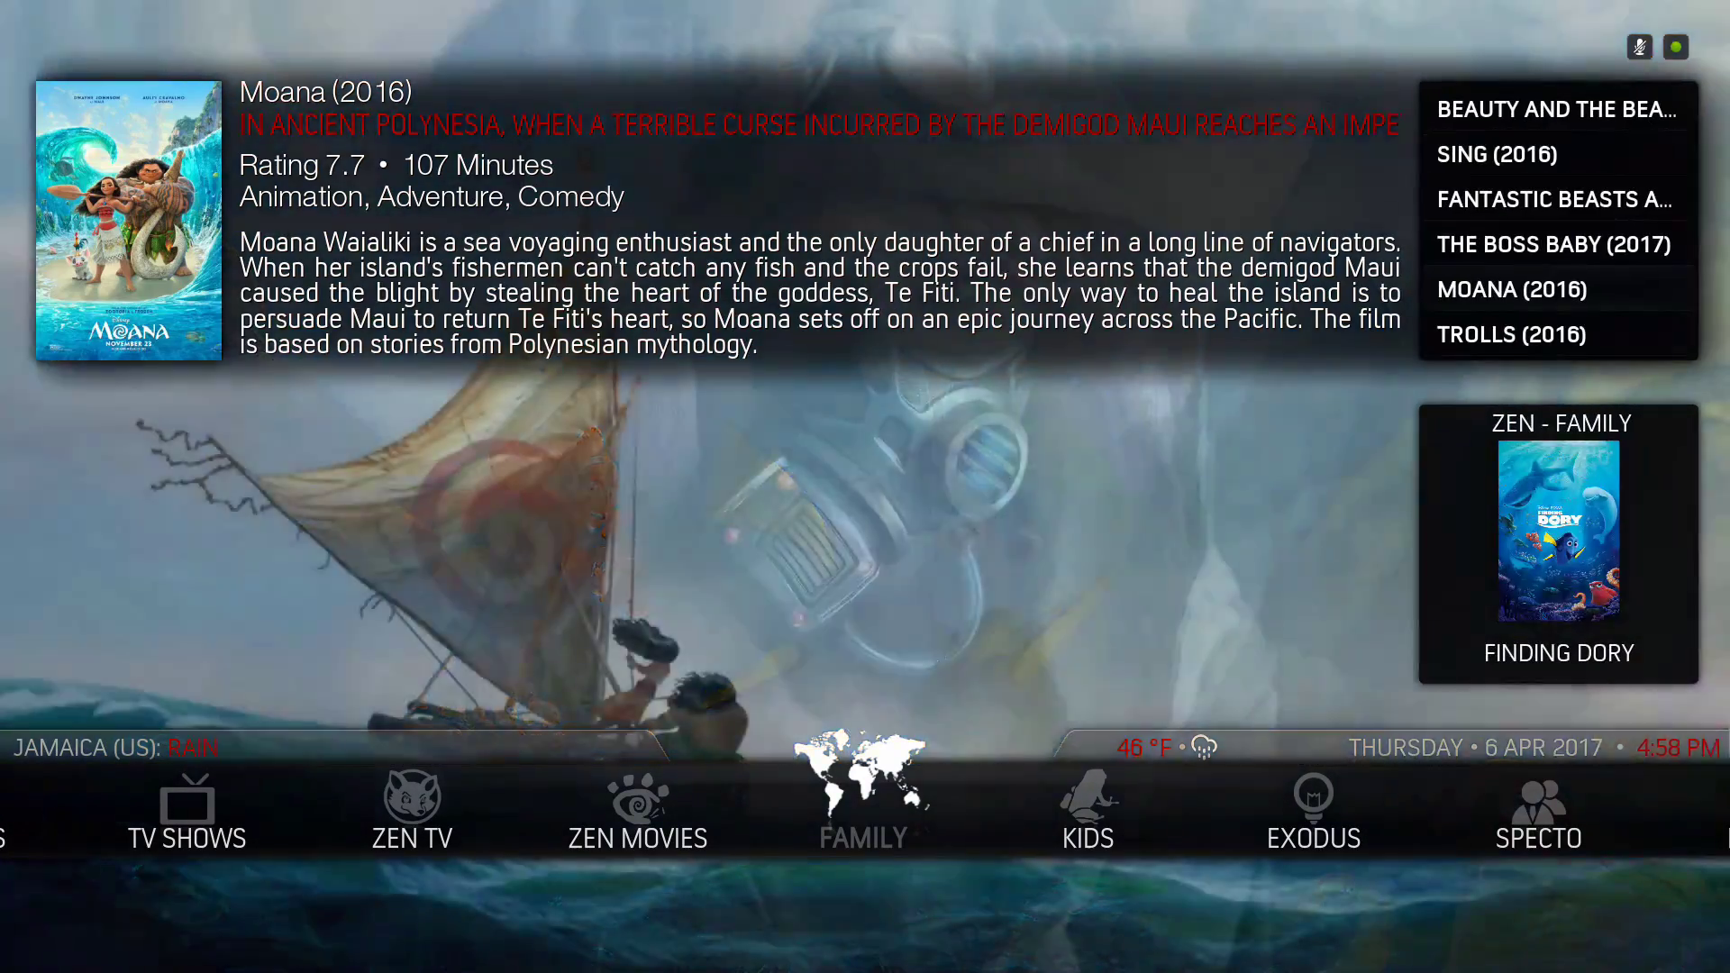
key("Down")
key("Down")
key("Down")
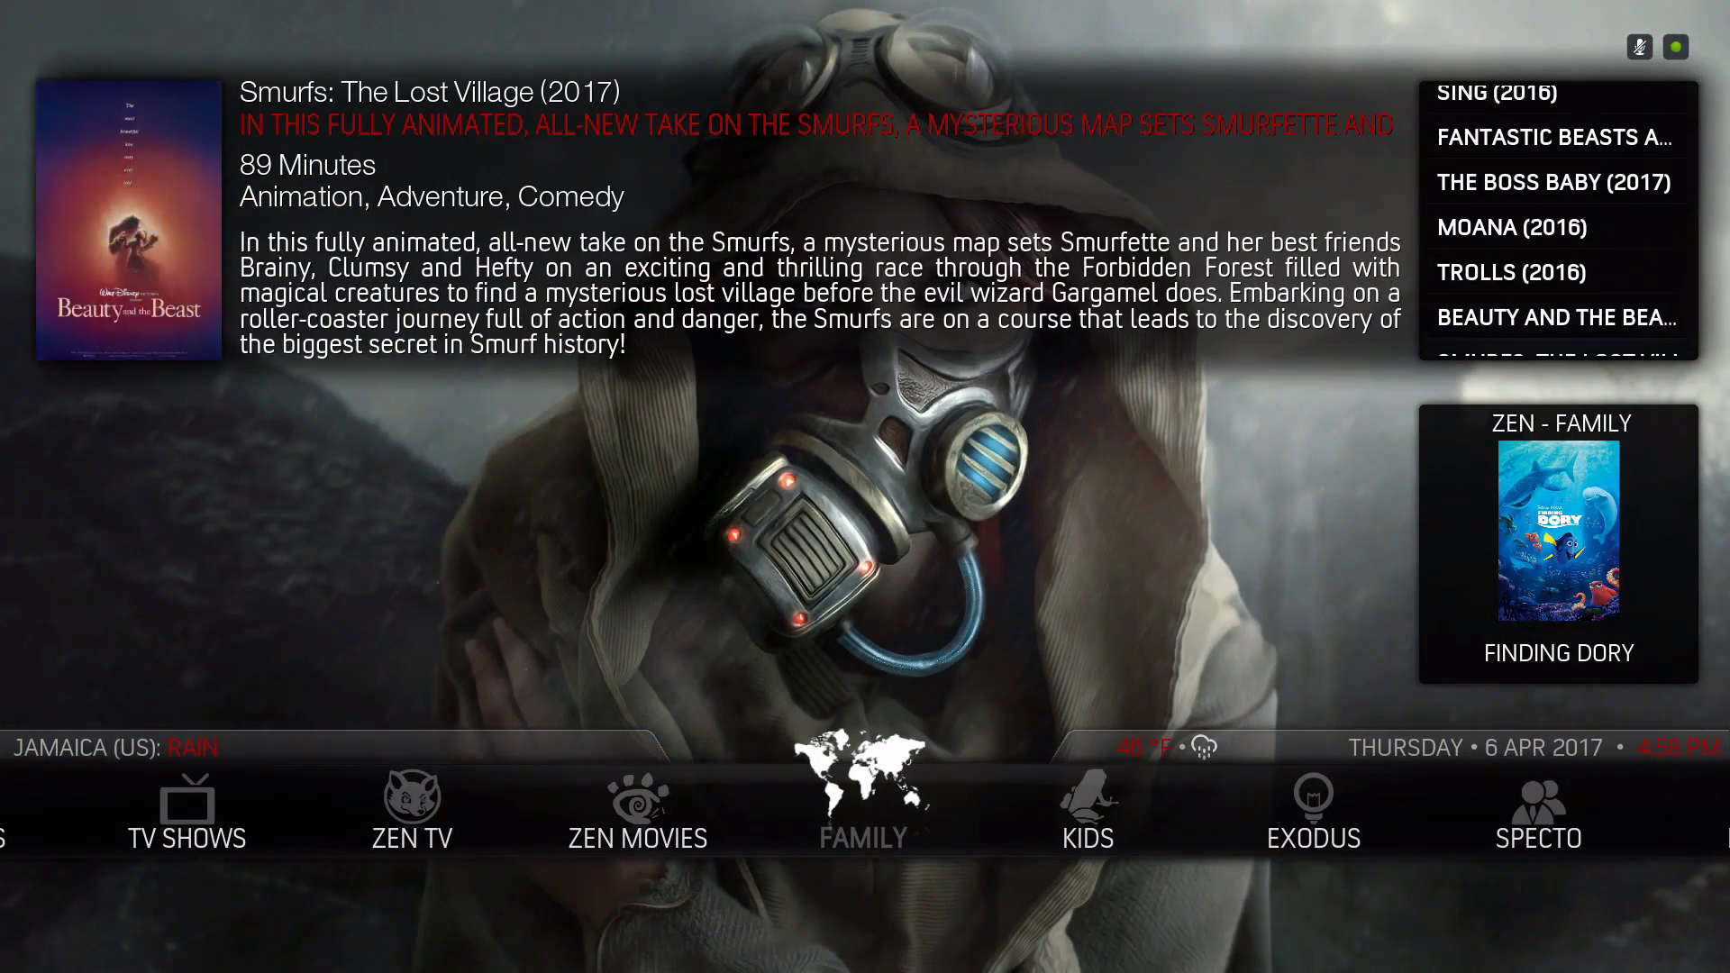
key("Down")
key("Up")
key("Escape")
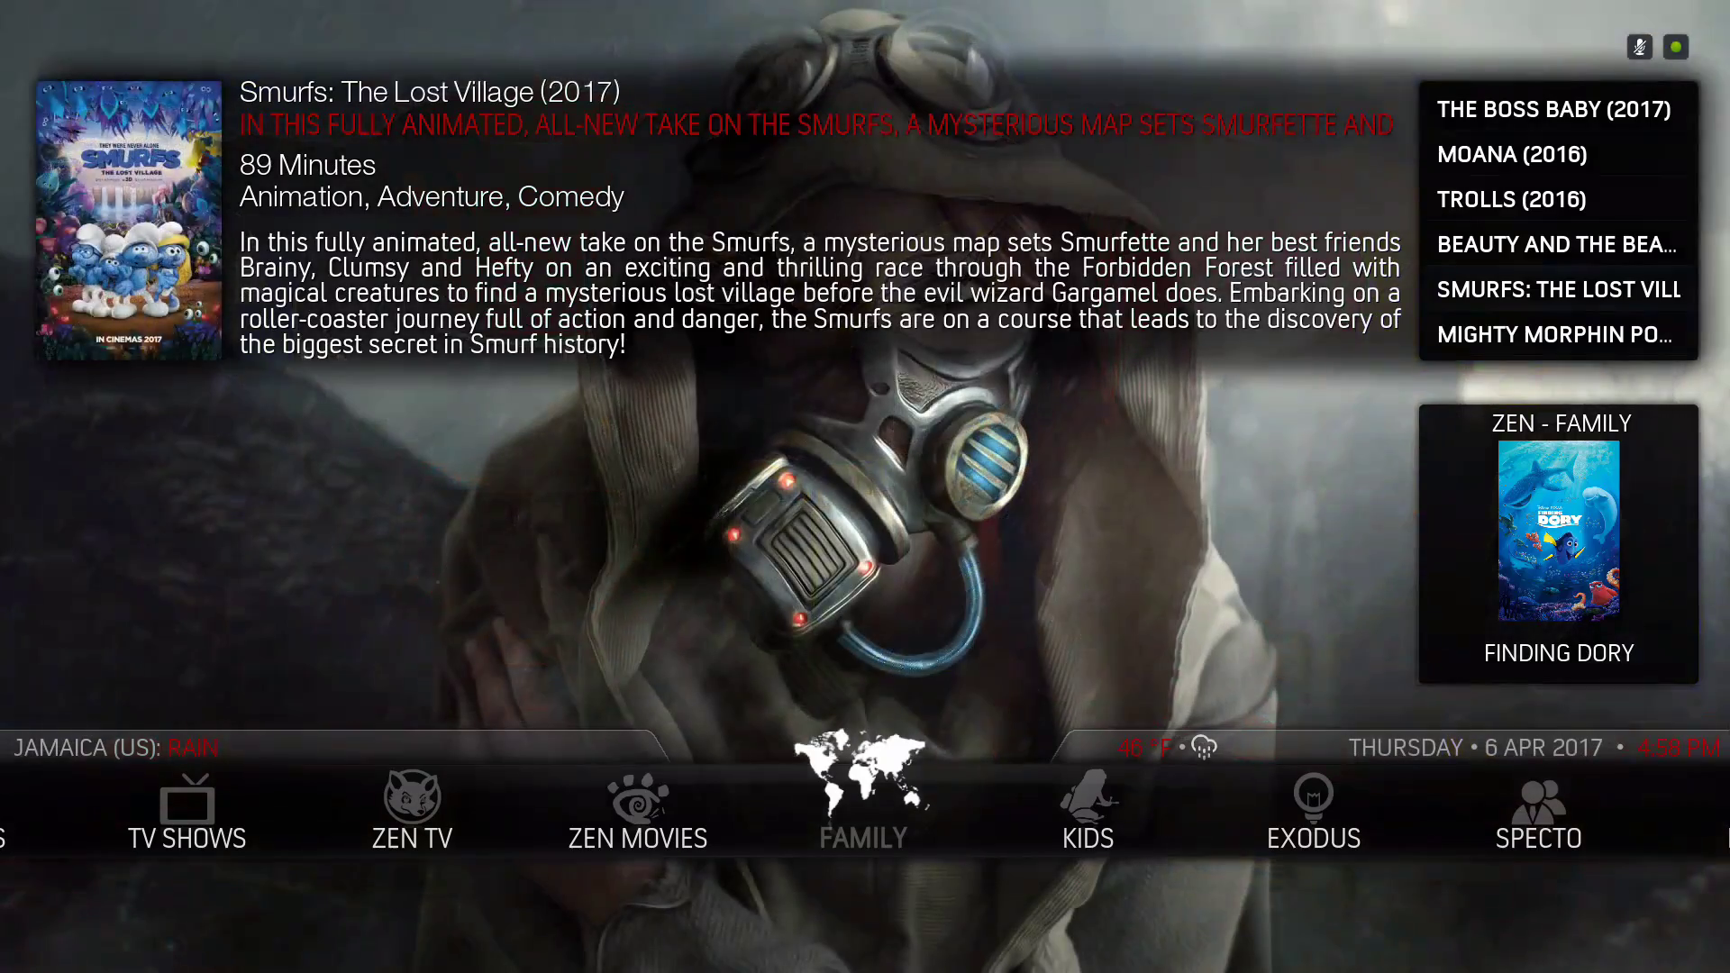
key("Right")
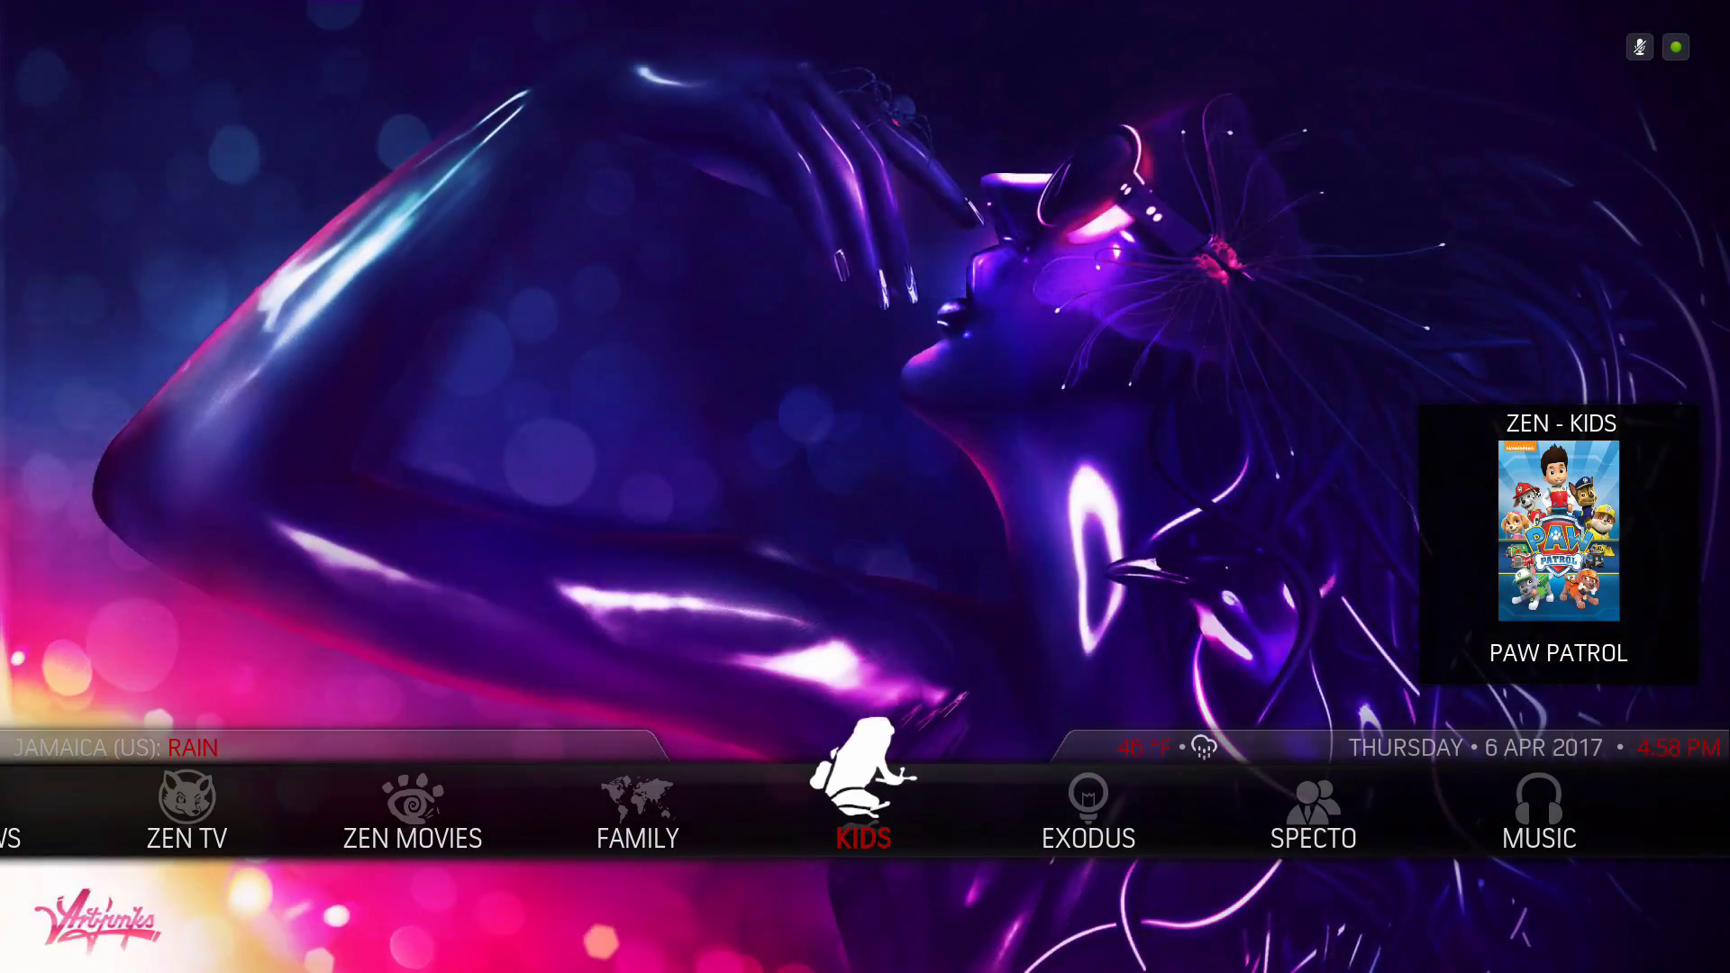
Browse the Zen Kids shows list, then move through EXODUS to the SPECTO category
key("Up")
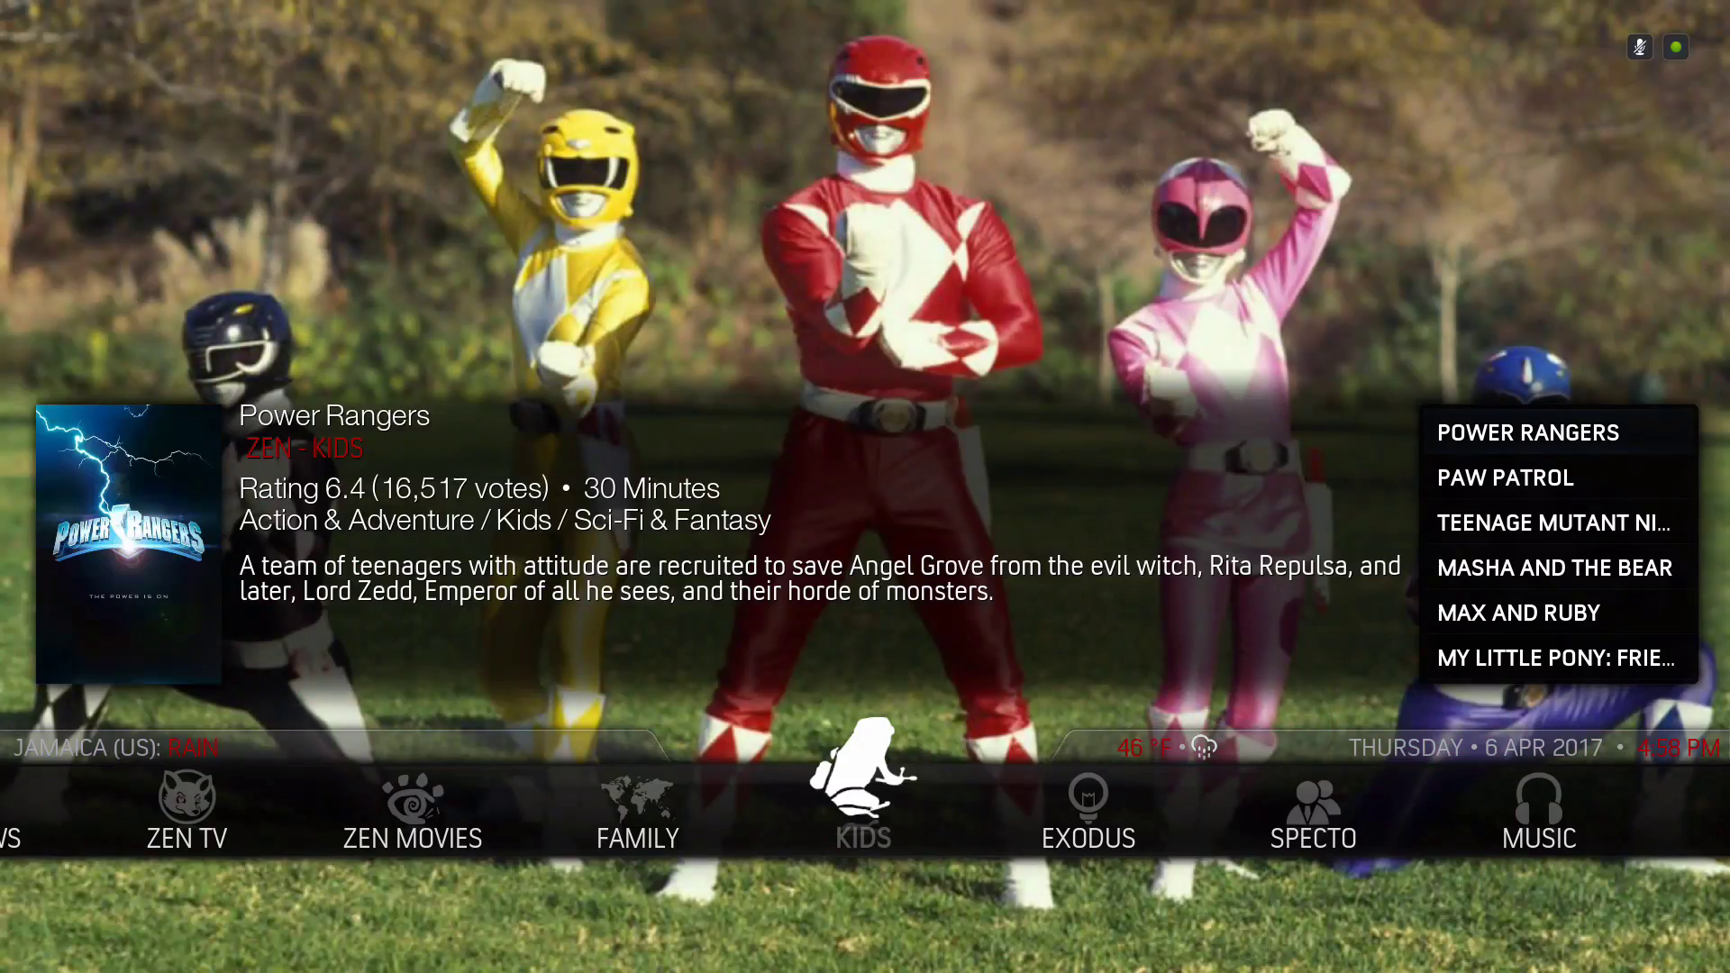
key("Down")
key("Down")
key("Down")
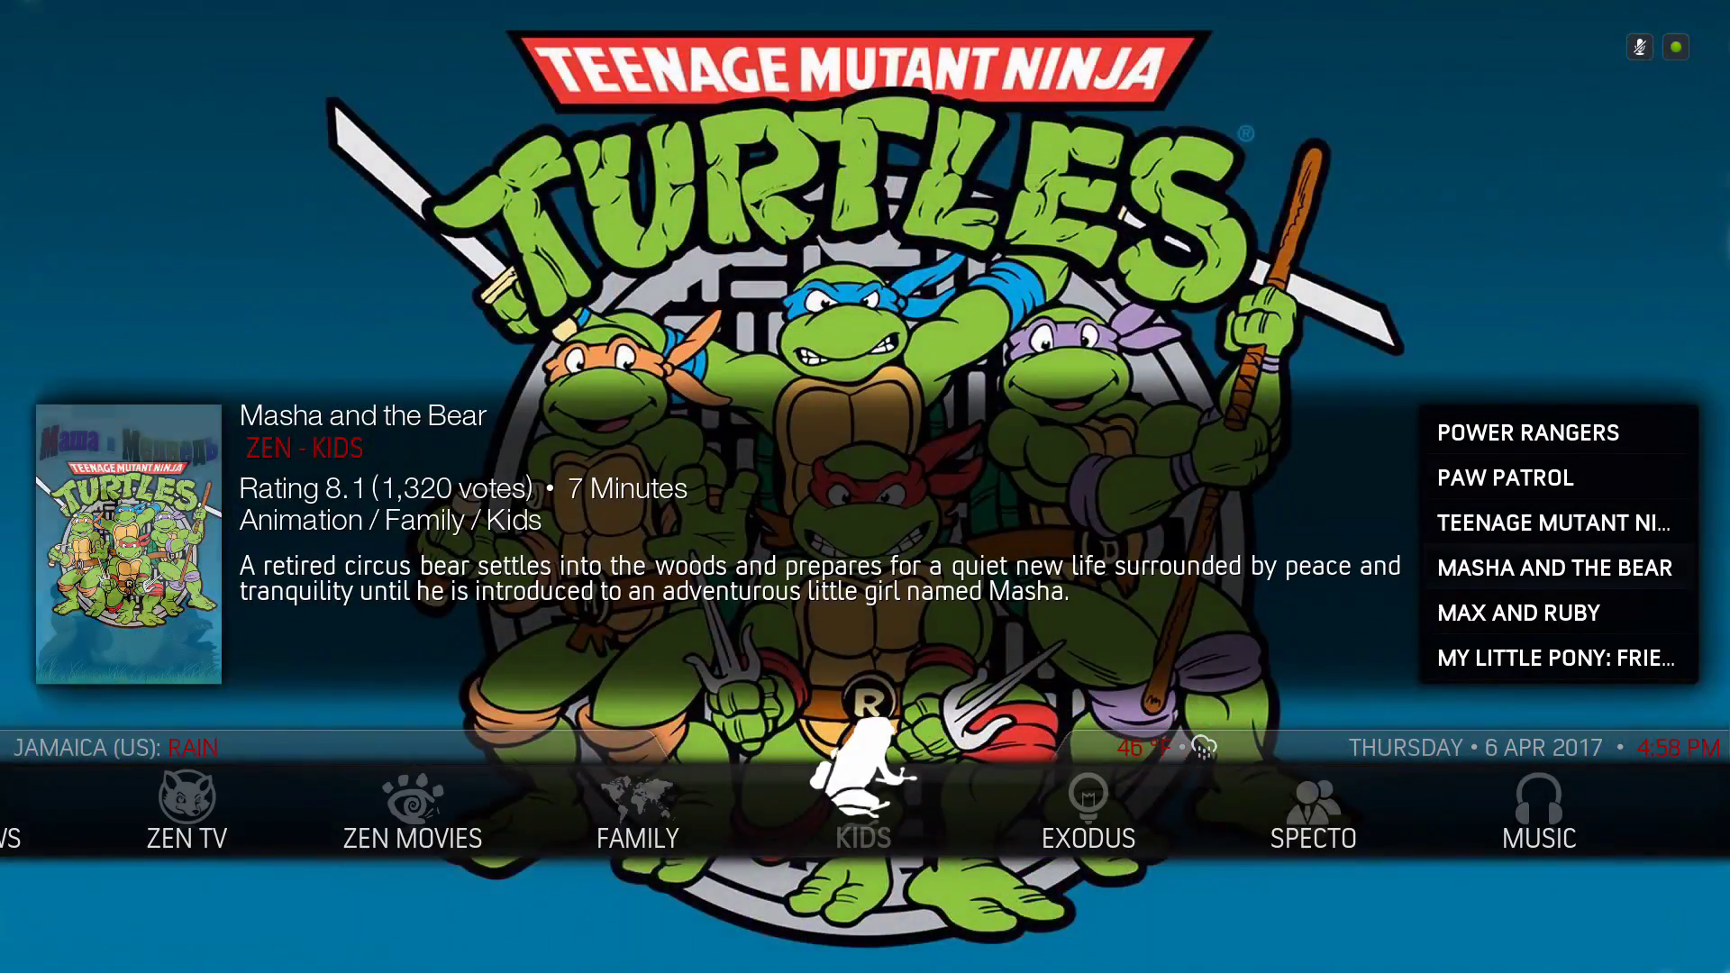
key("Escape")
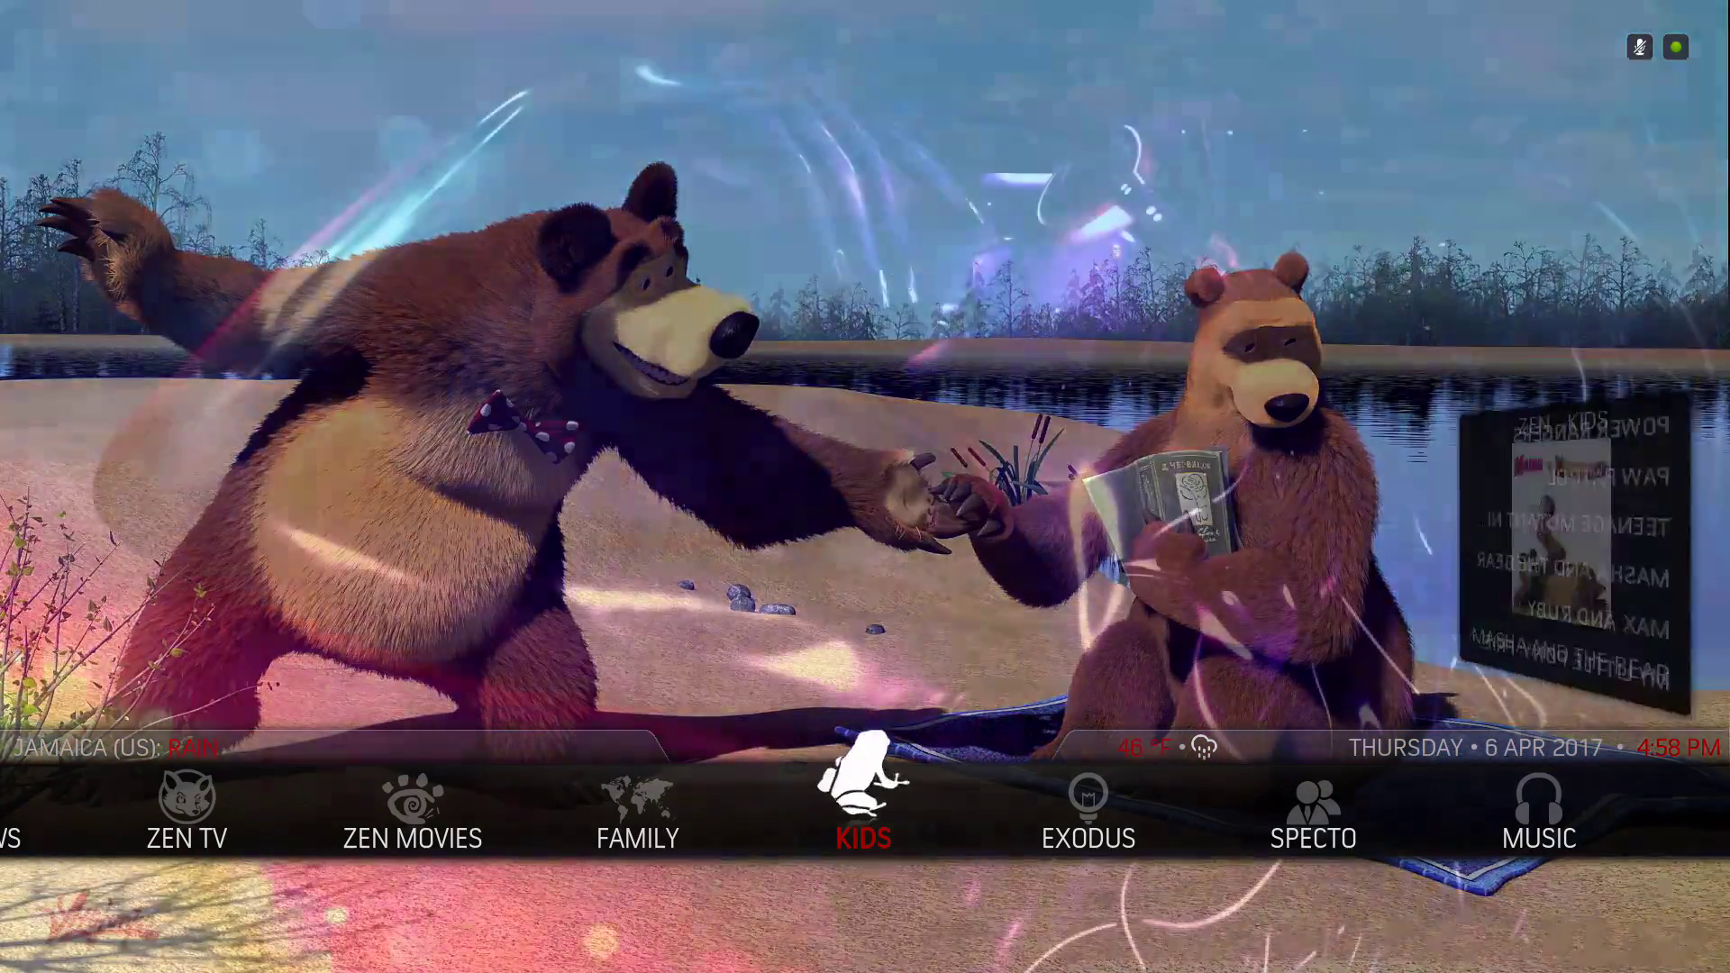
key("Right")
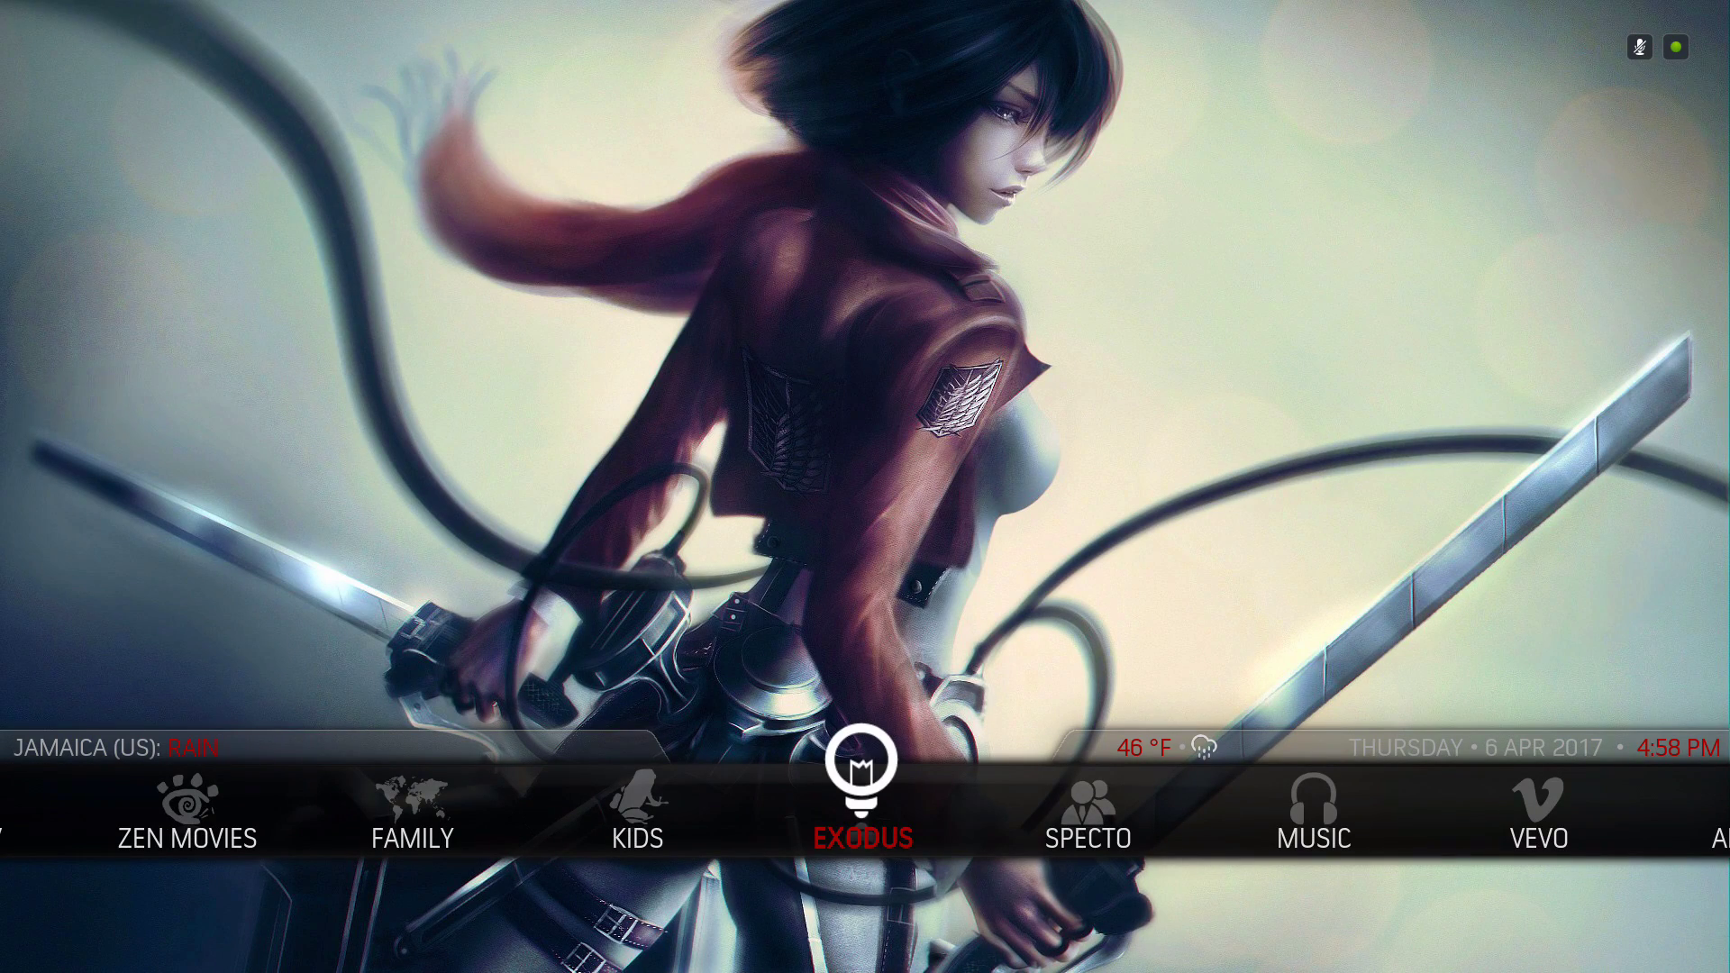
key("Right")
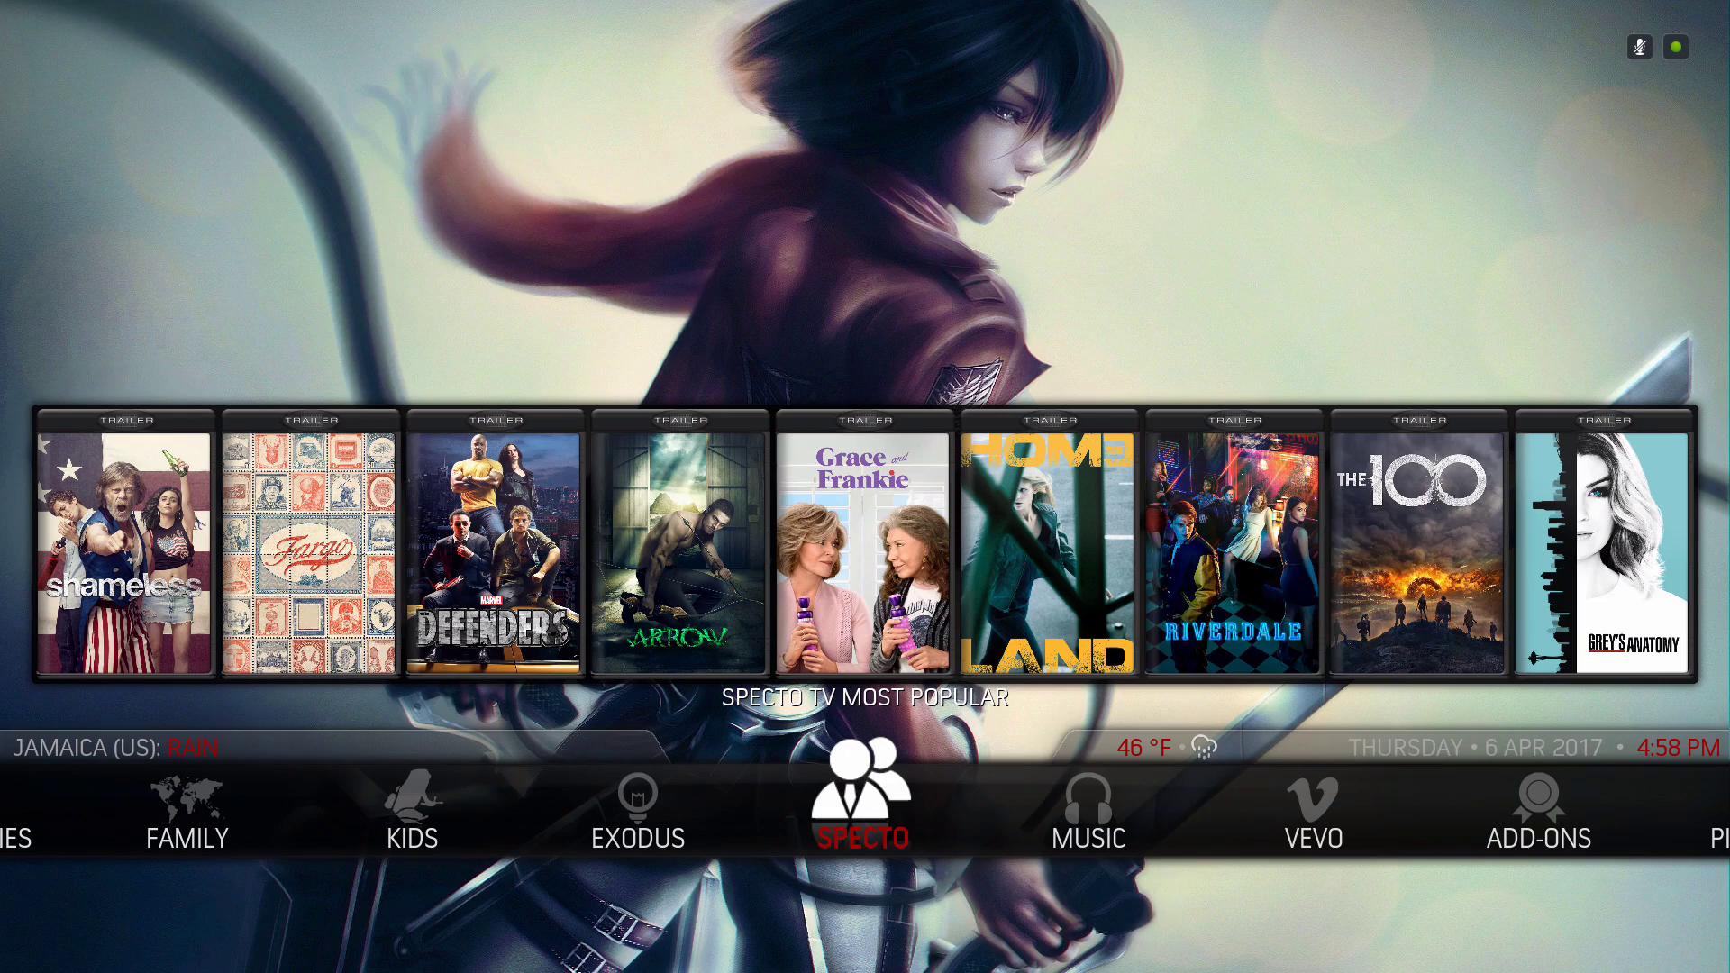
Scroll back and forth through Specto's Most Popular TV shows row, then move to MUSIC
key("Up")
key("Right")
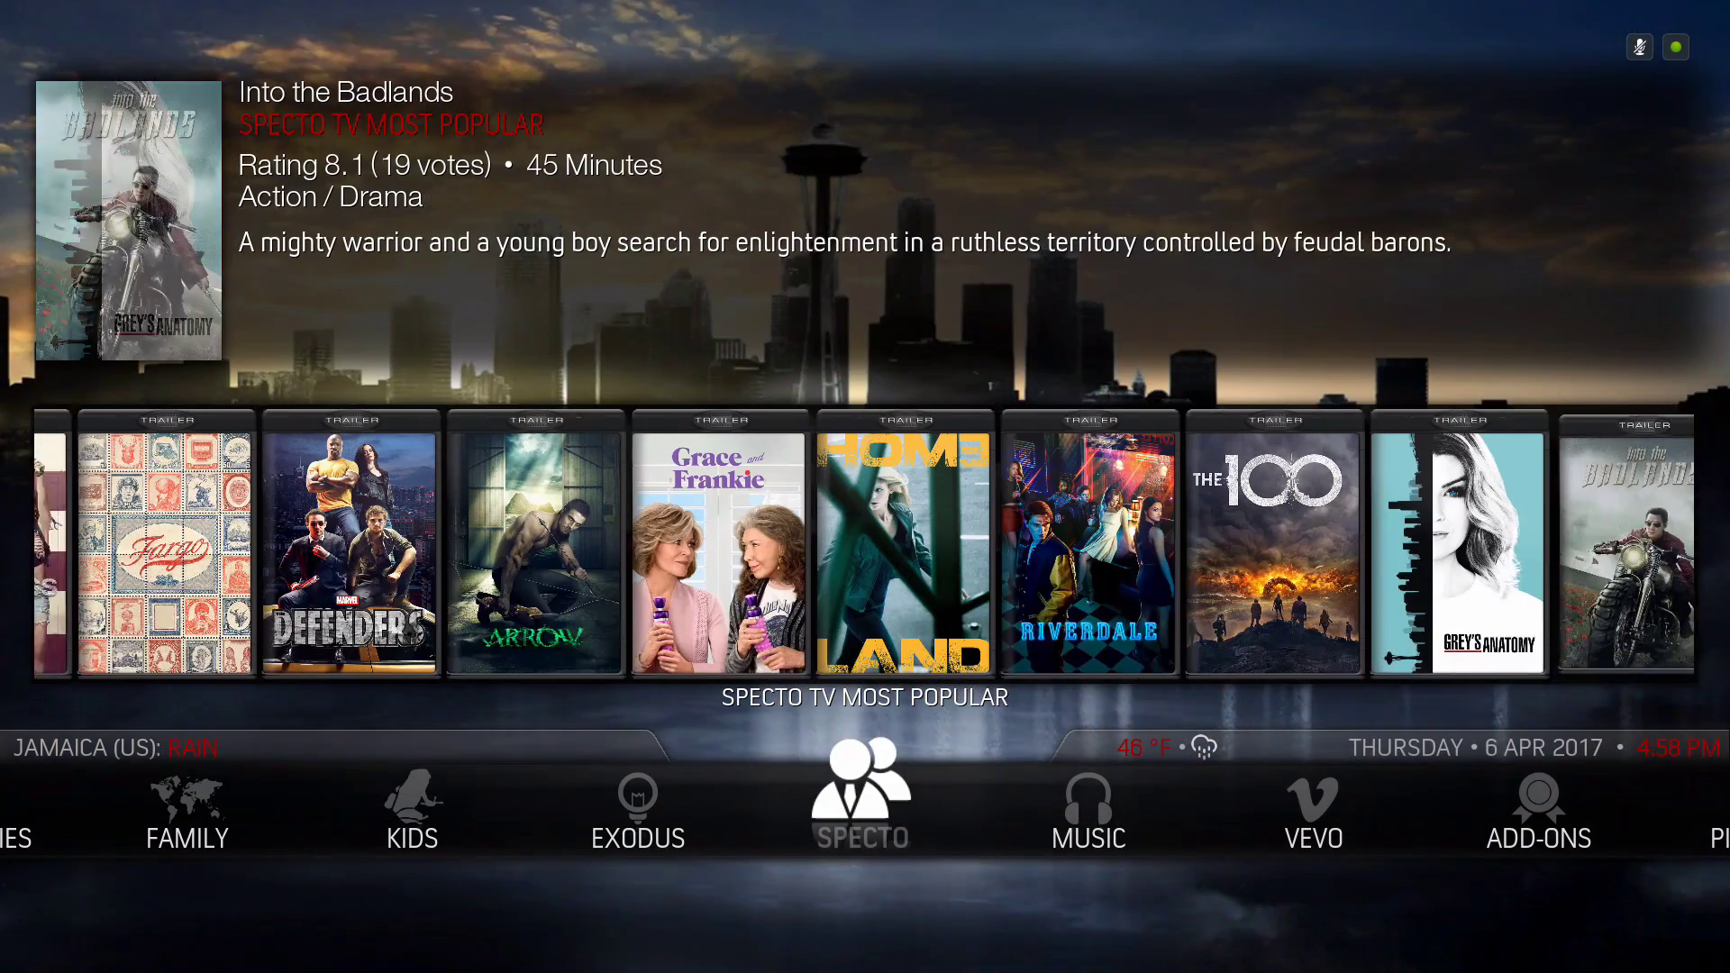
key("Right")
key("Right")
key("Right")
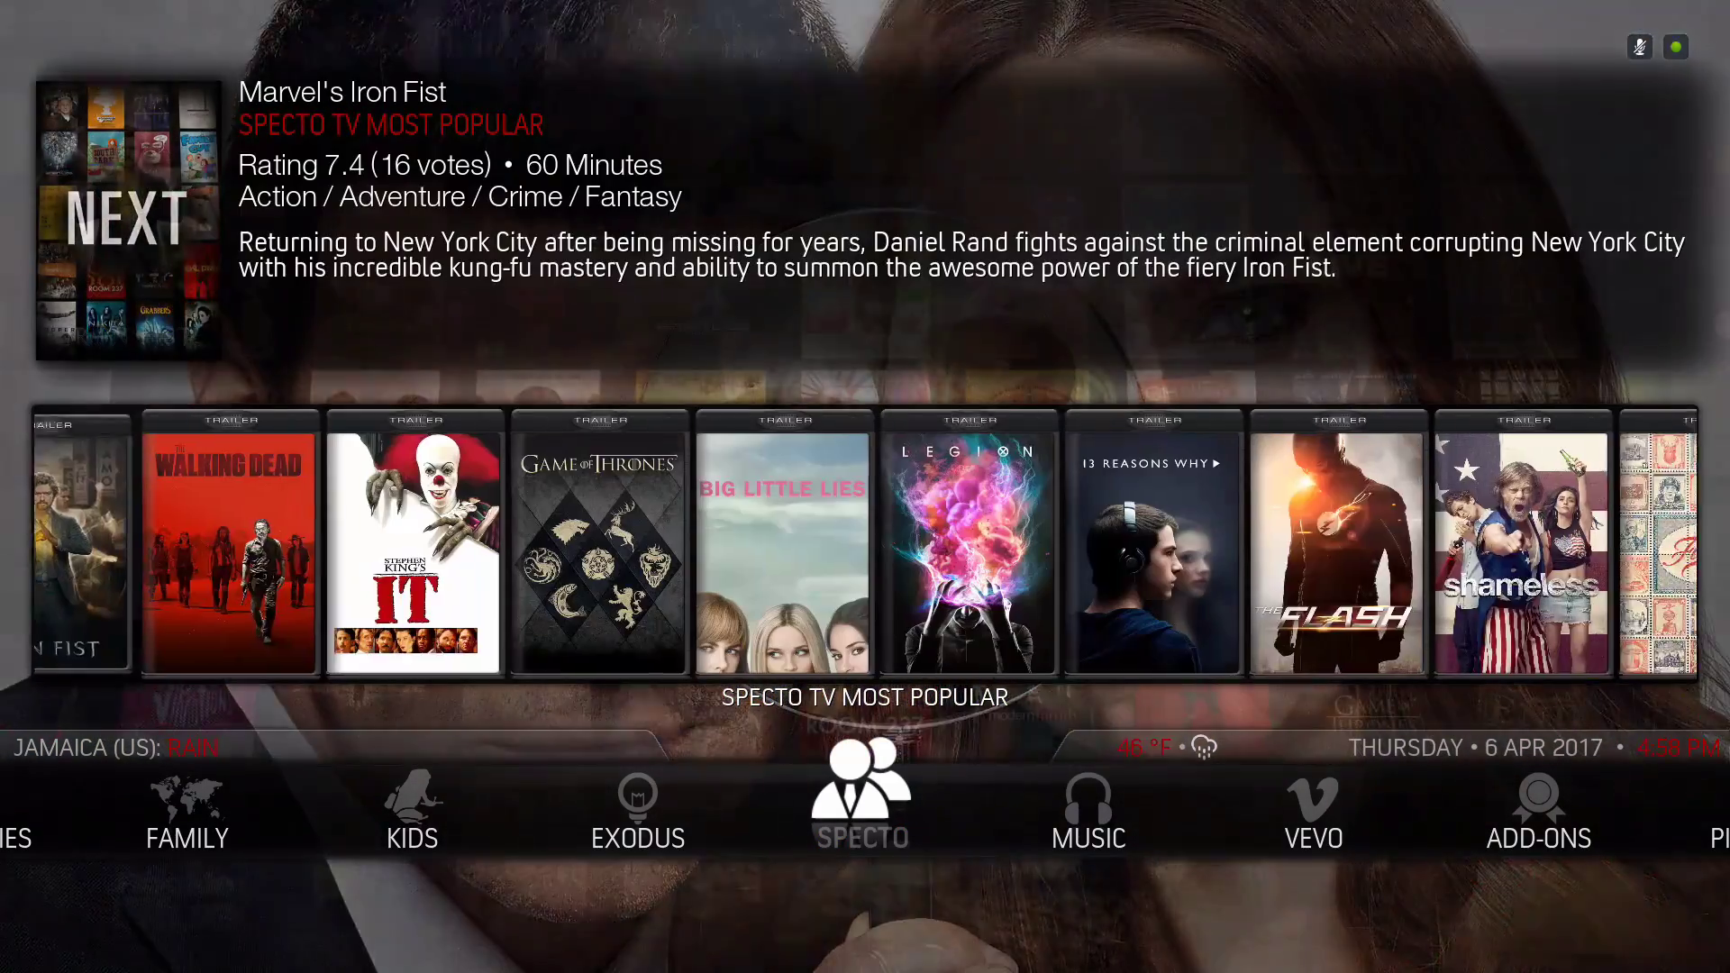
key("Right")
key("Left")
key("Left")
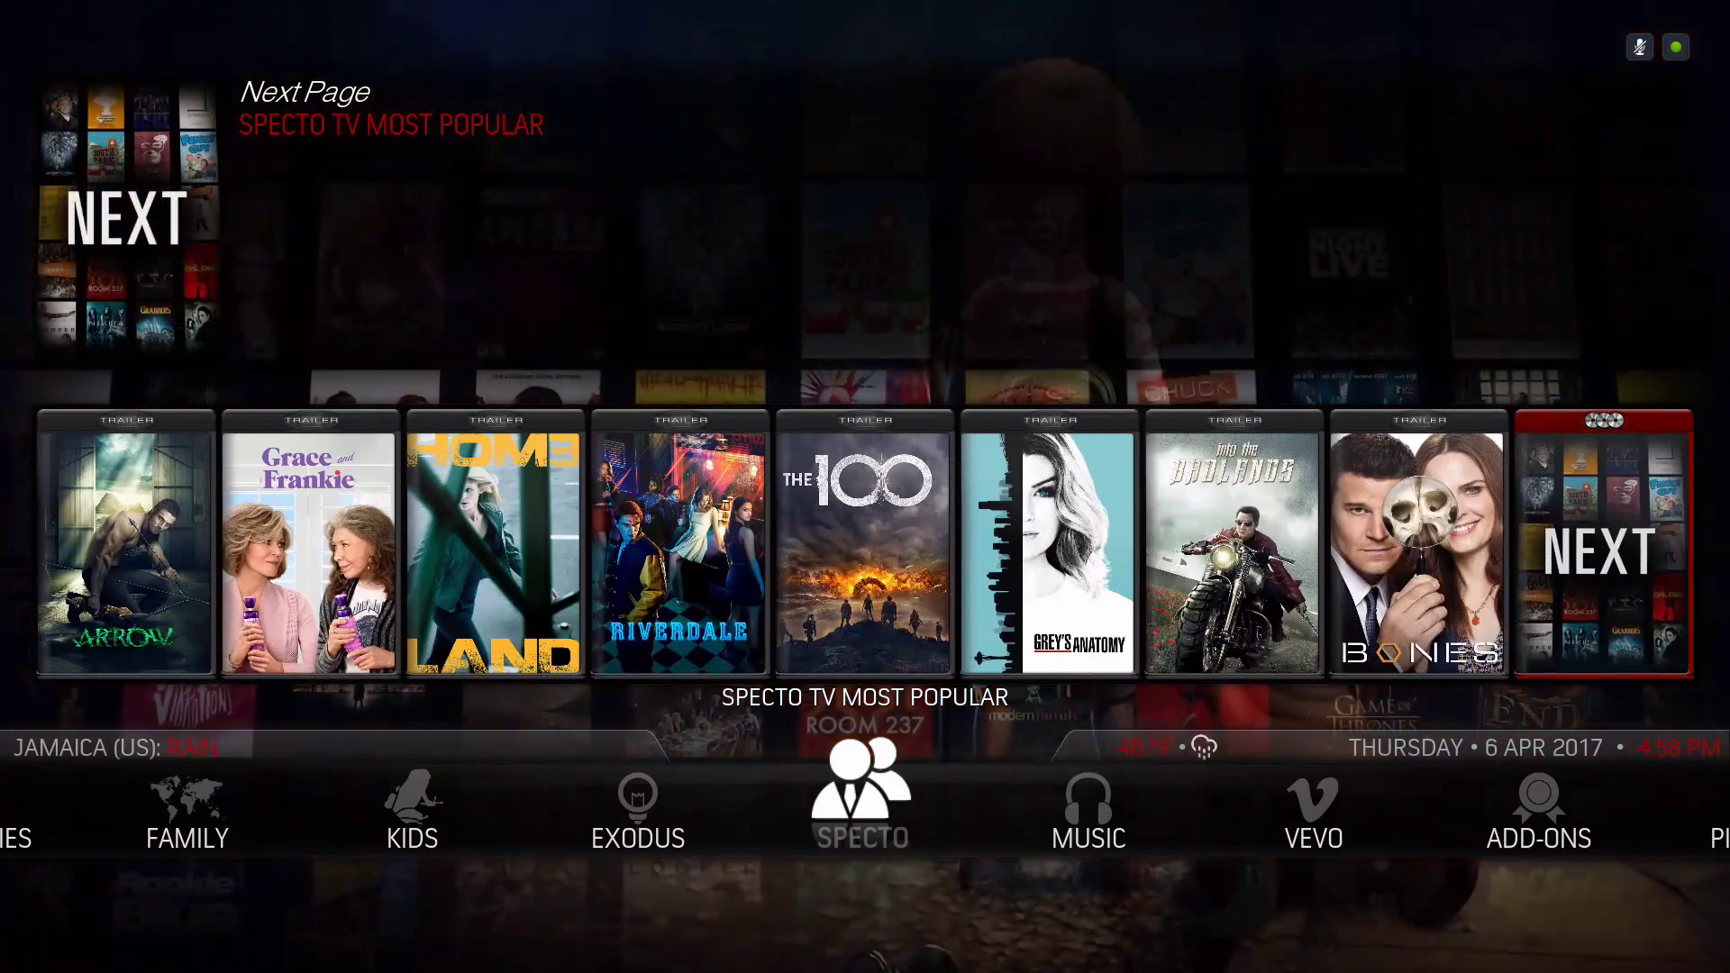
key("Left")
key("Left")
key("Left")
key("Left")
key("Left")
key("Left")
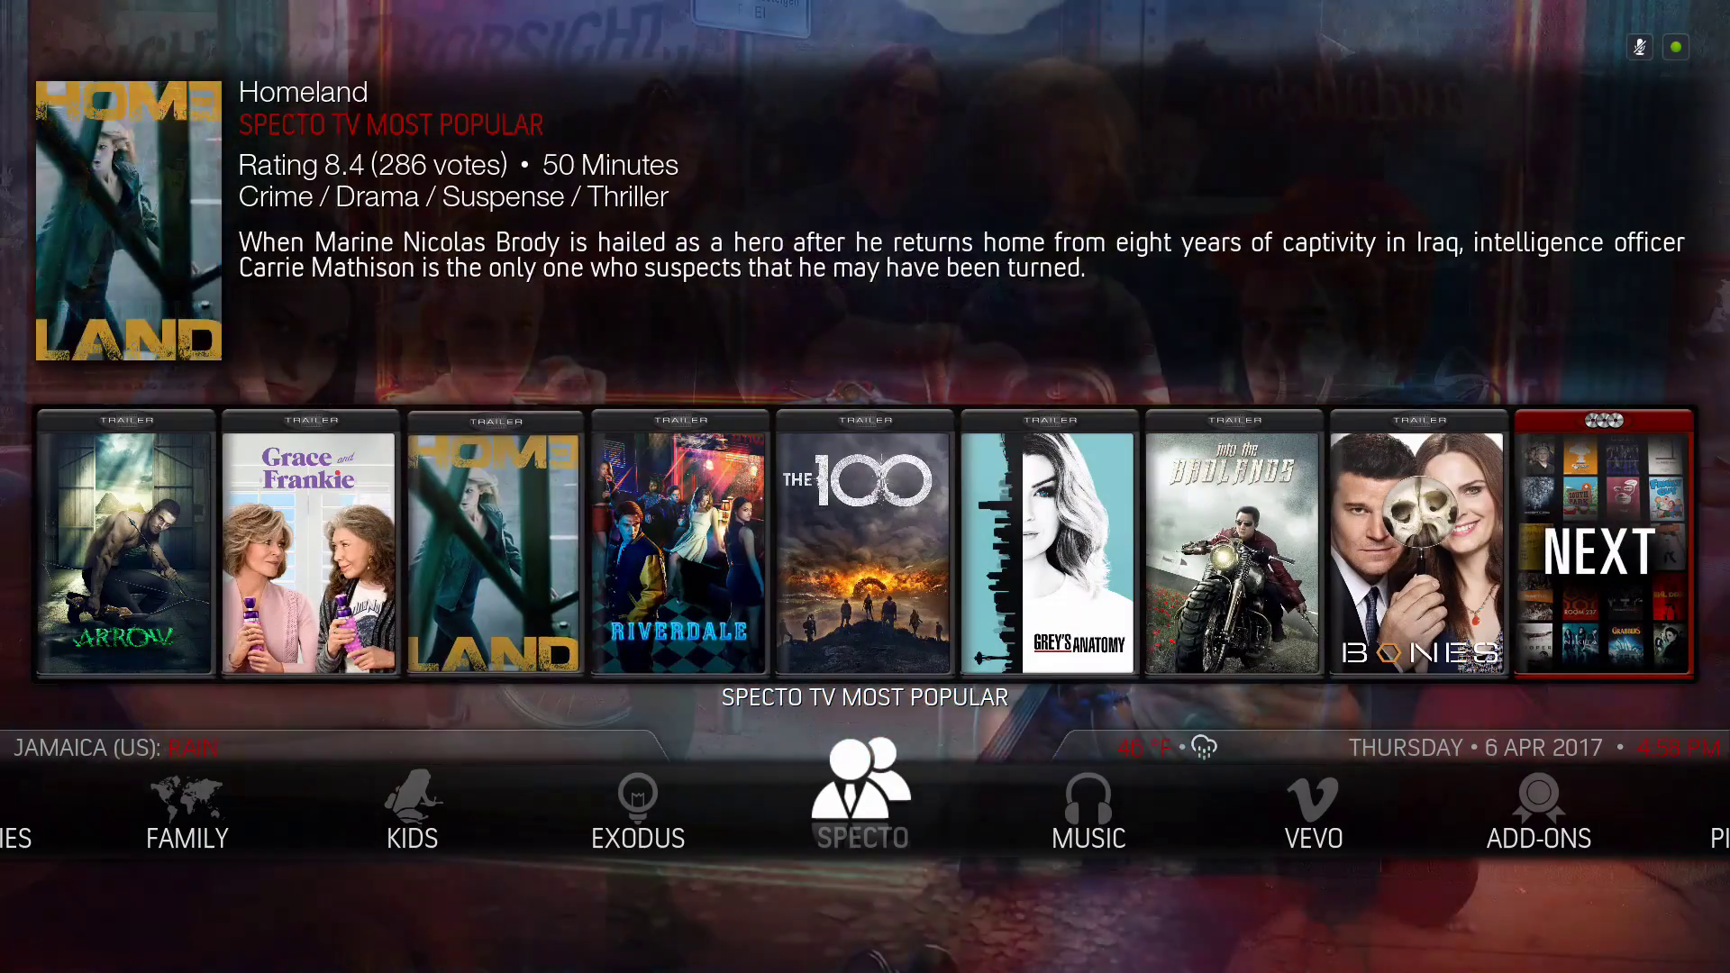
key("Left")
key("Left")
key("Down")
key("Right")
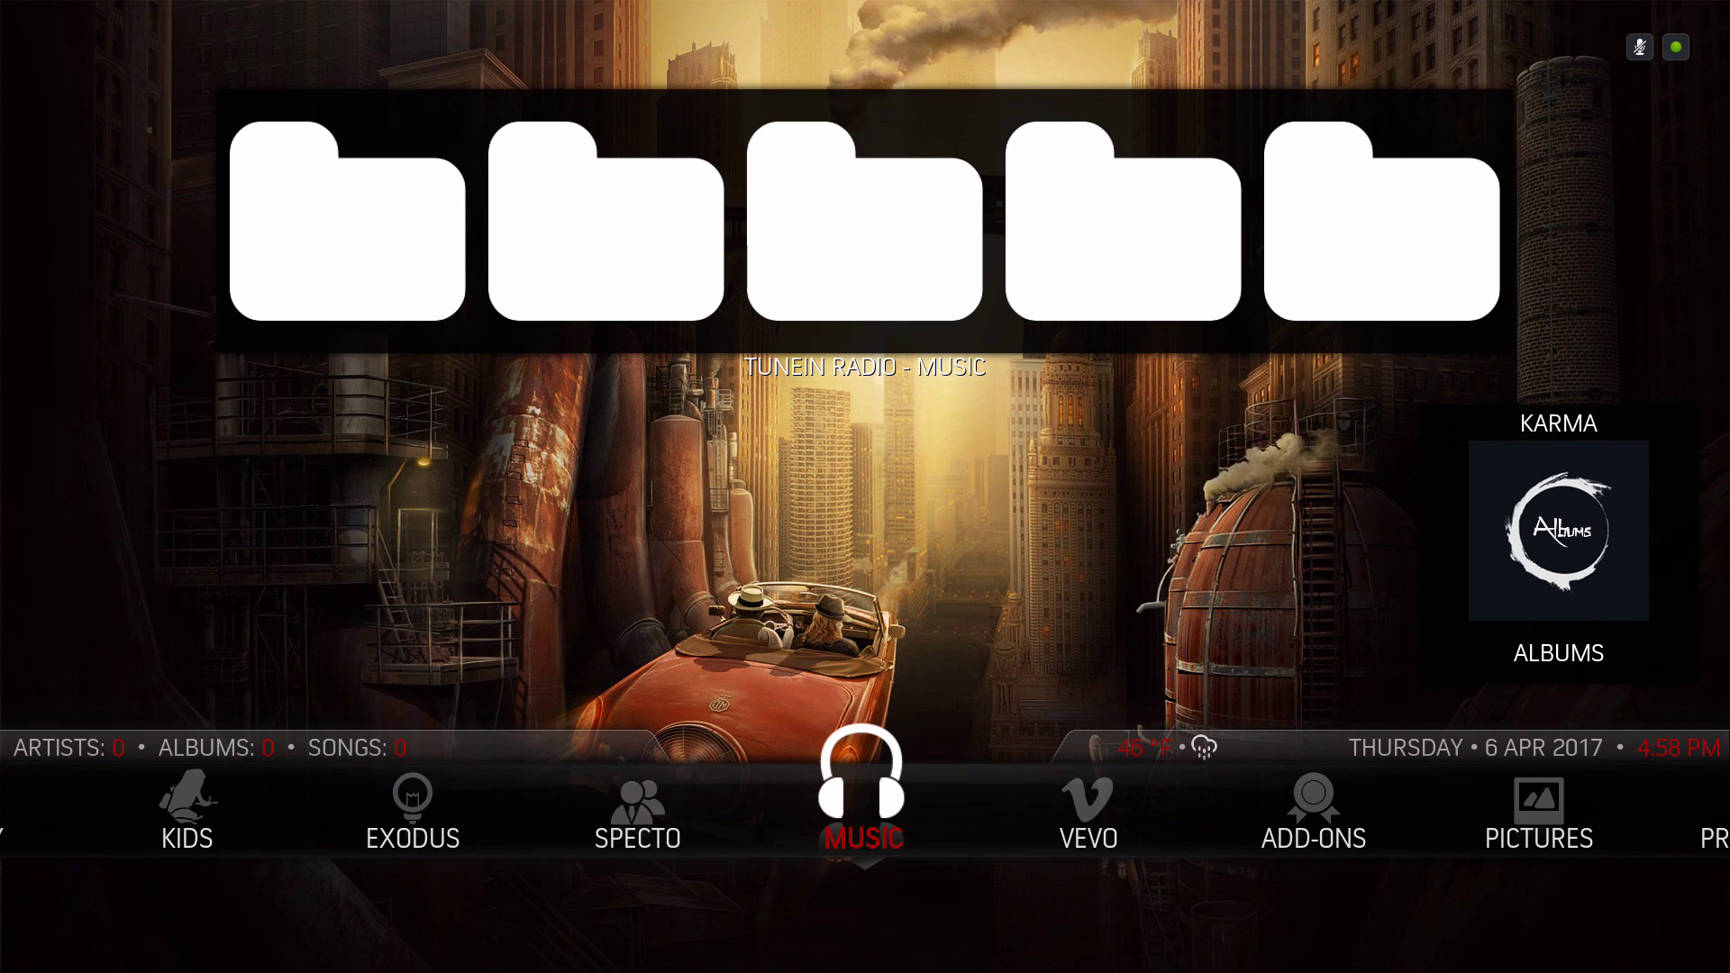
key("Up")
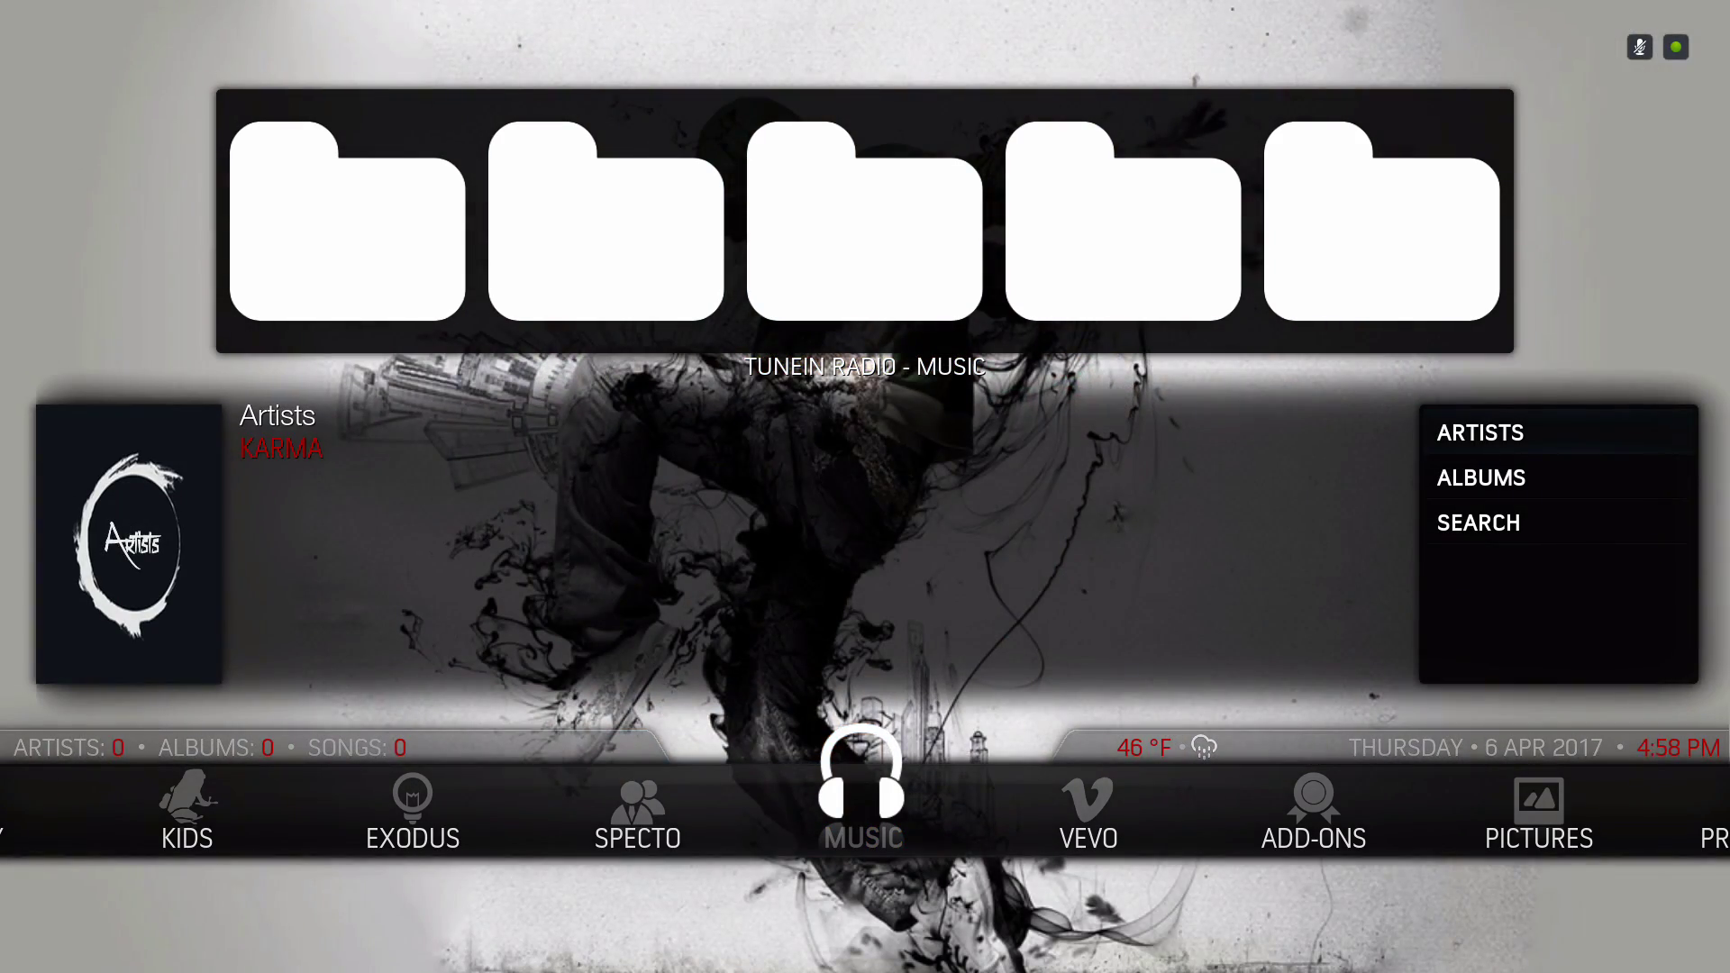
key("Down")
key("Up")
key("Down")
key("Down")
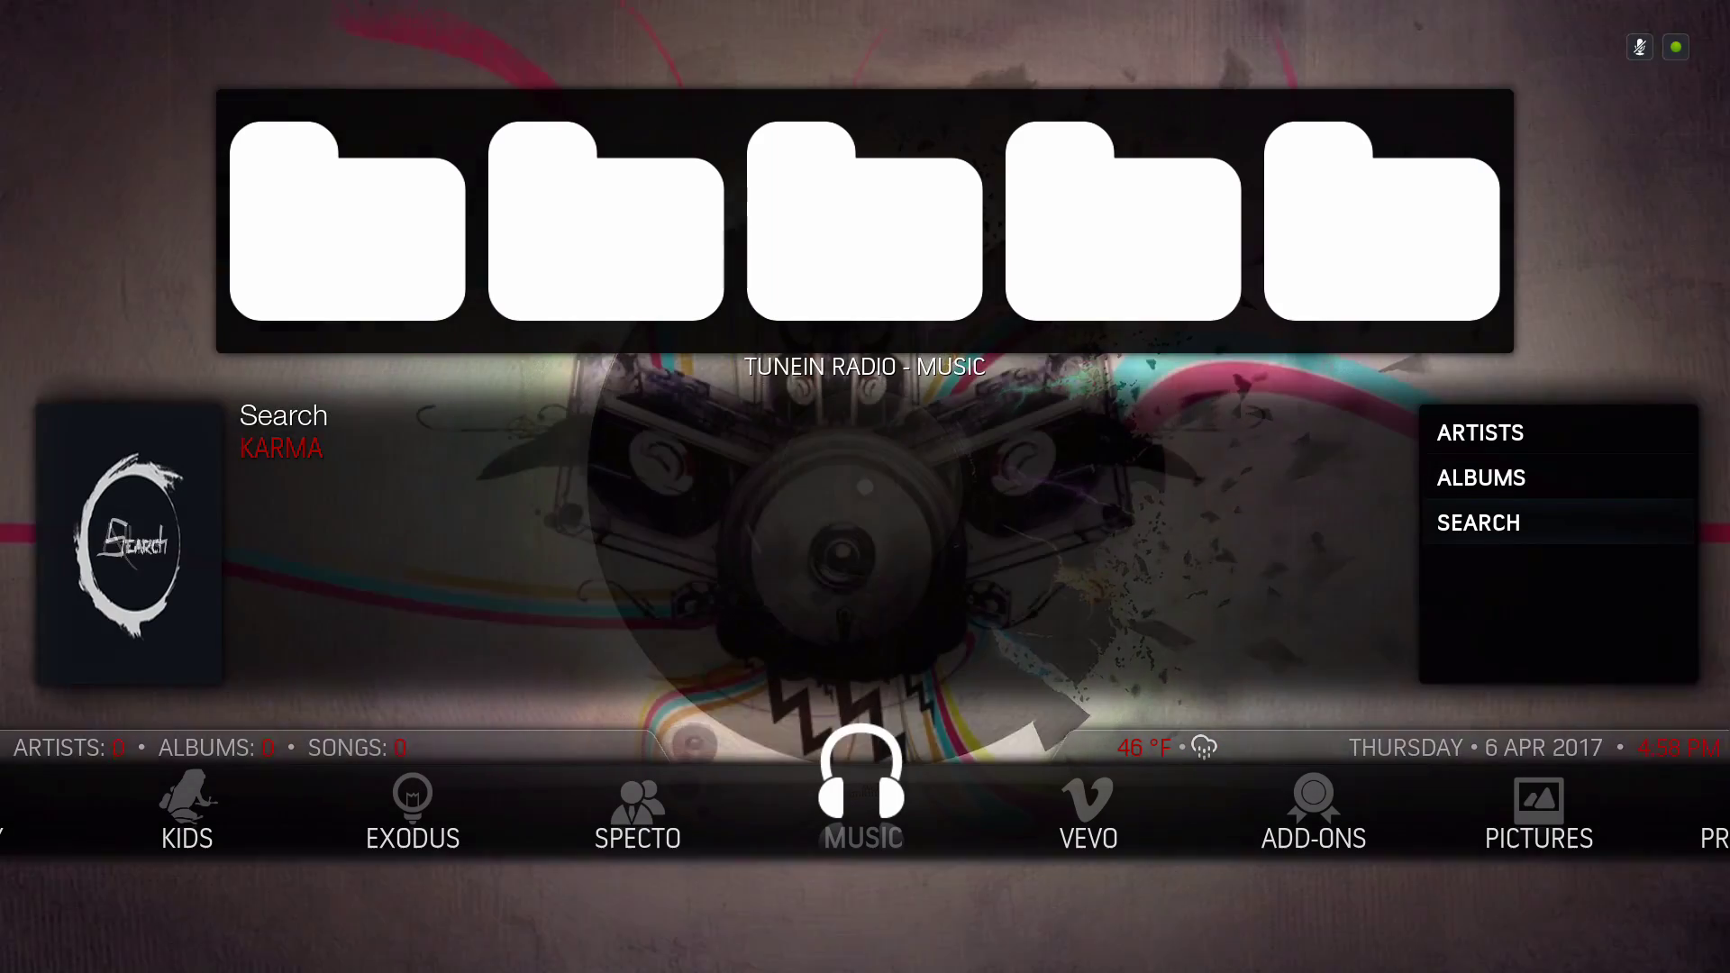
key("Up")
key("Up")
key("Up")
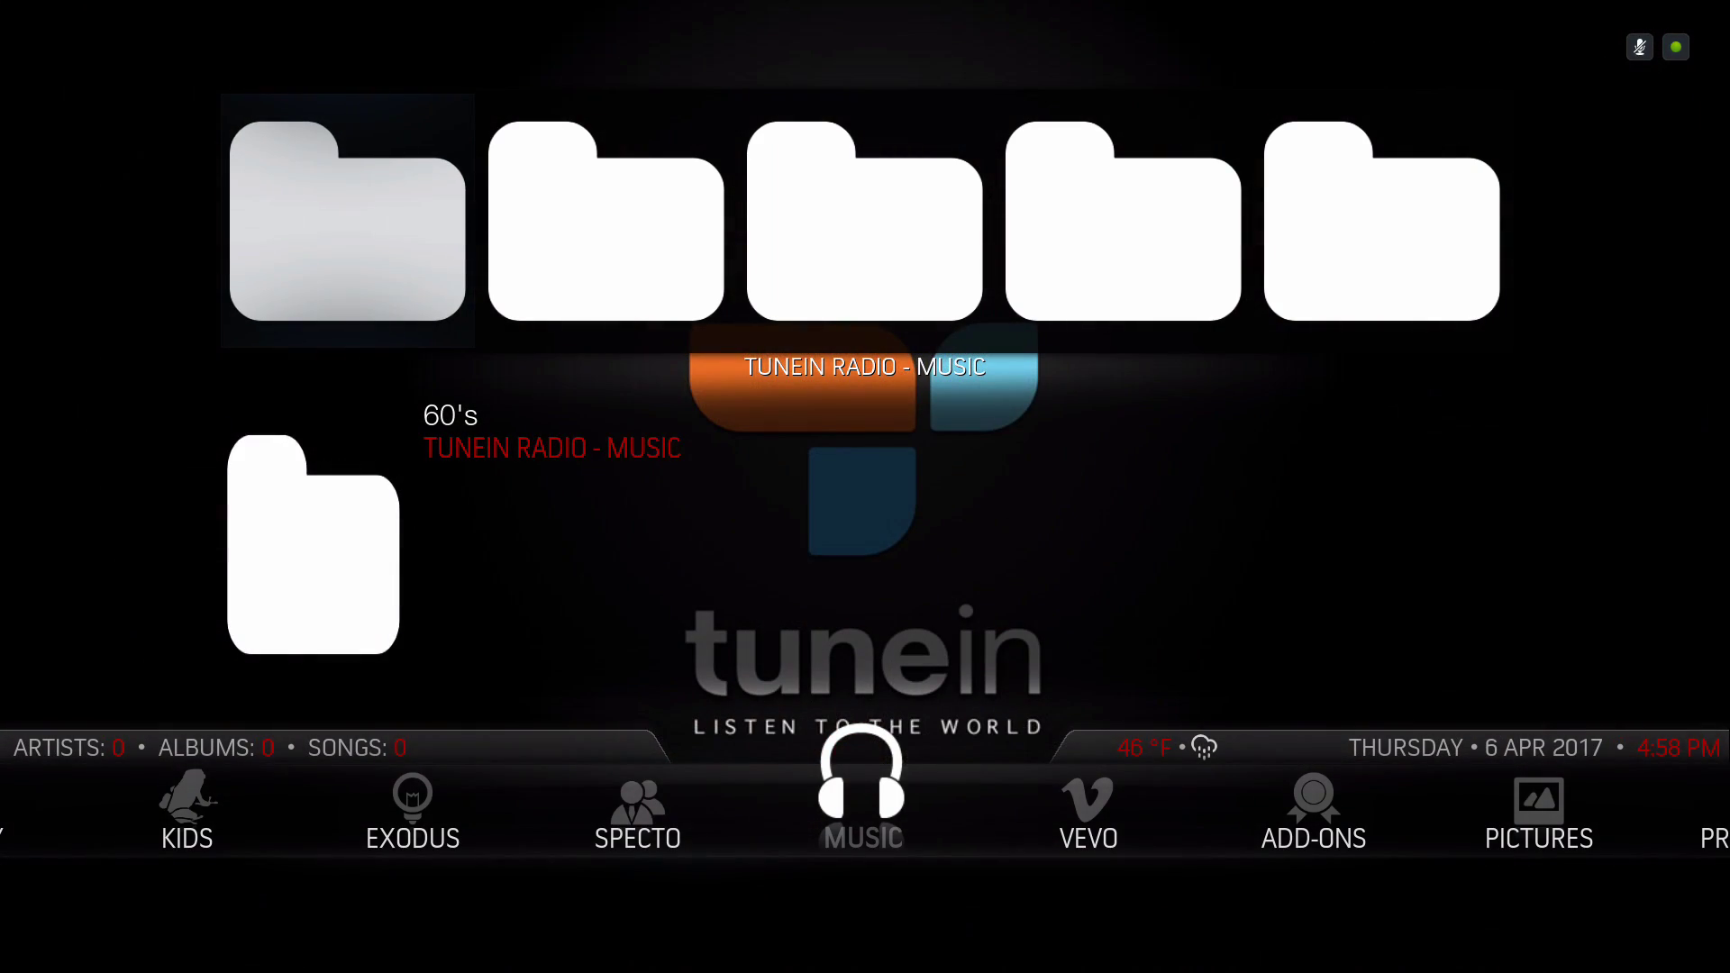
key("Down")
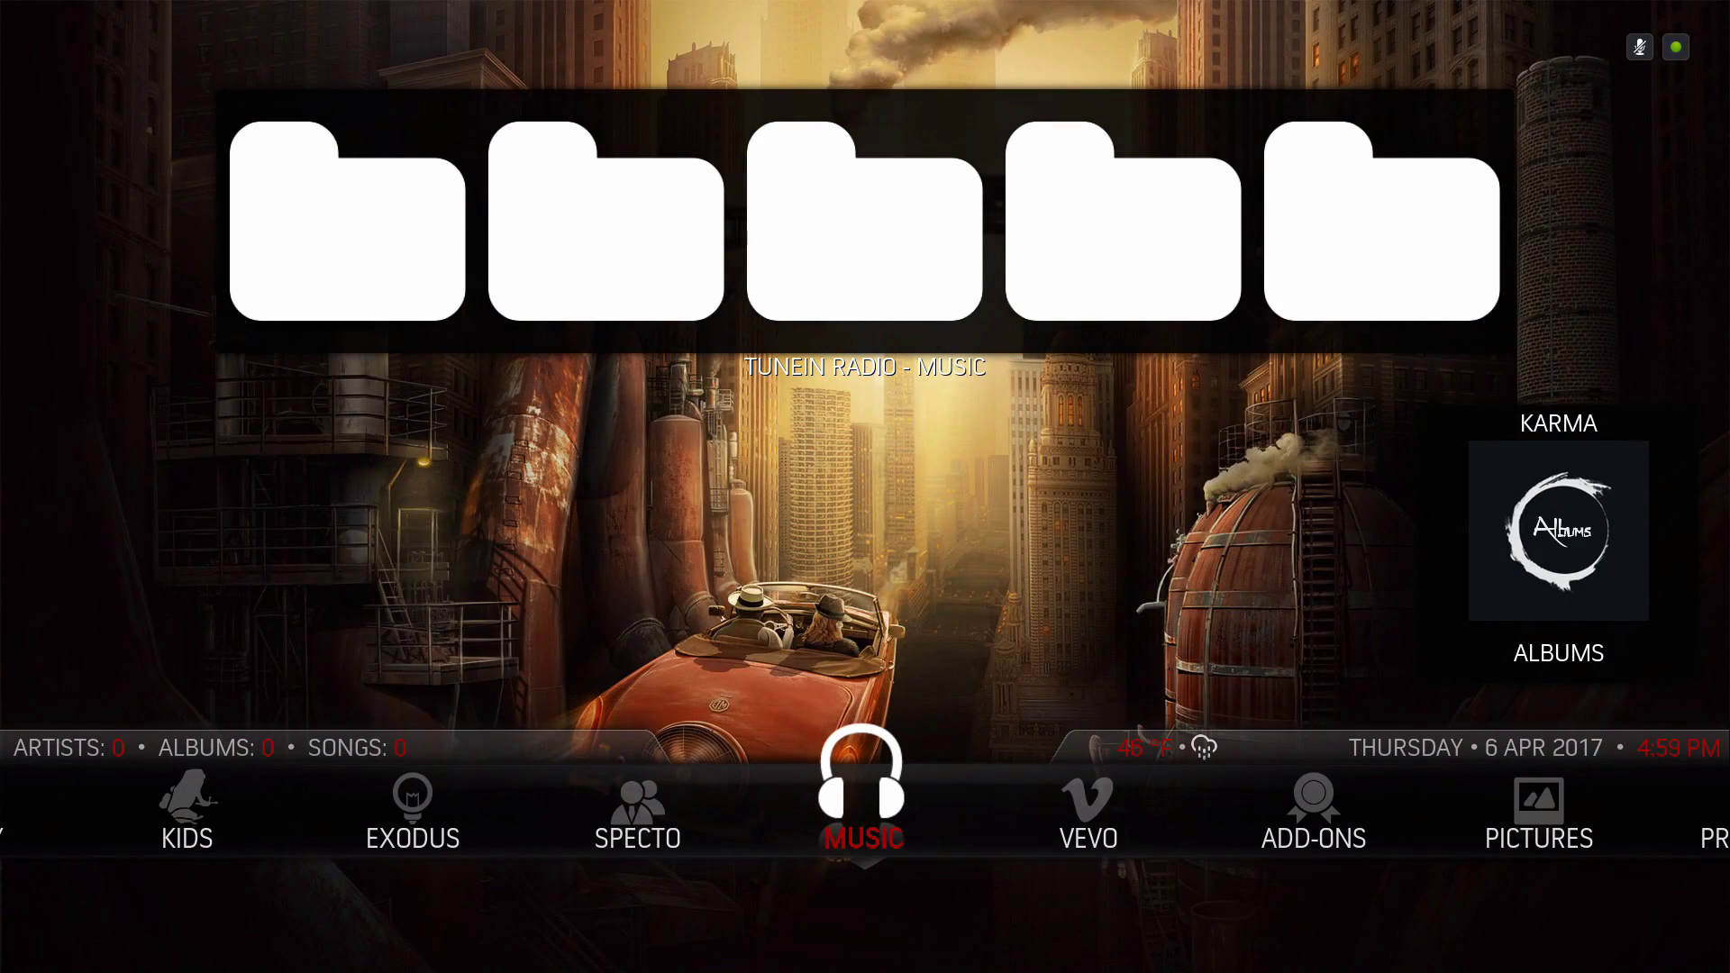
Step through the TuneIn decade and genre folders, from 90's through Blues, Country and Folk to Indie
key("Up")
key("Up")
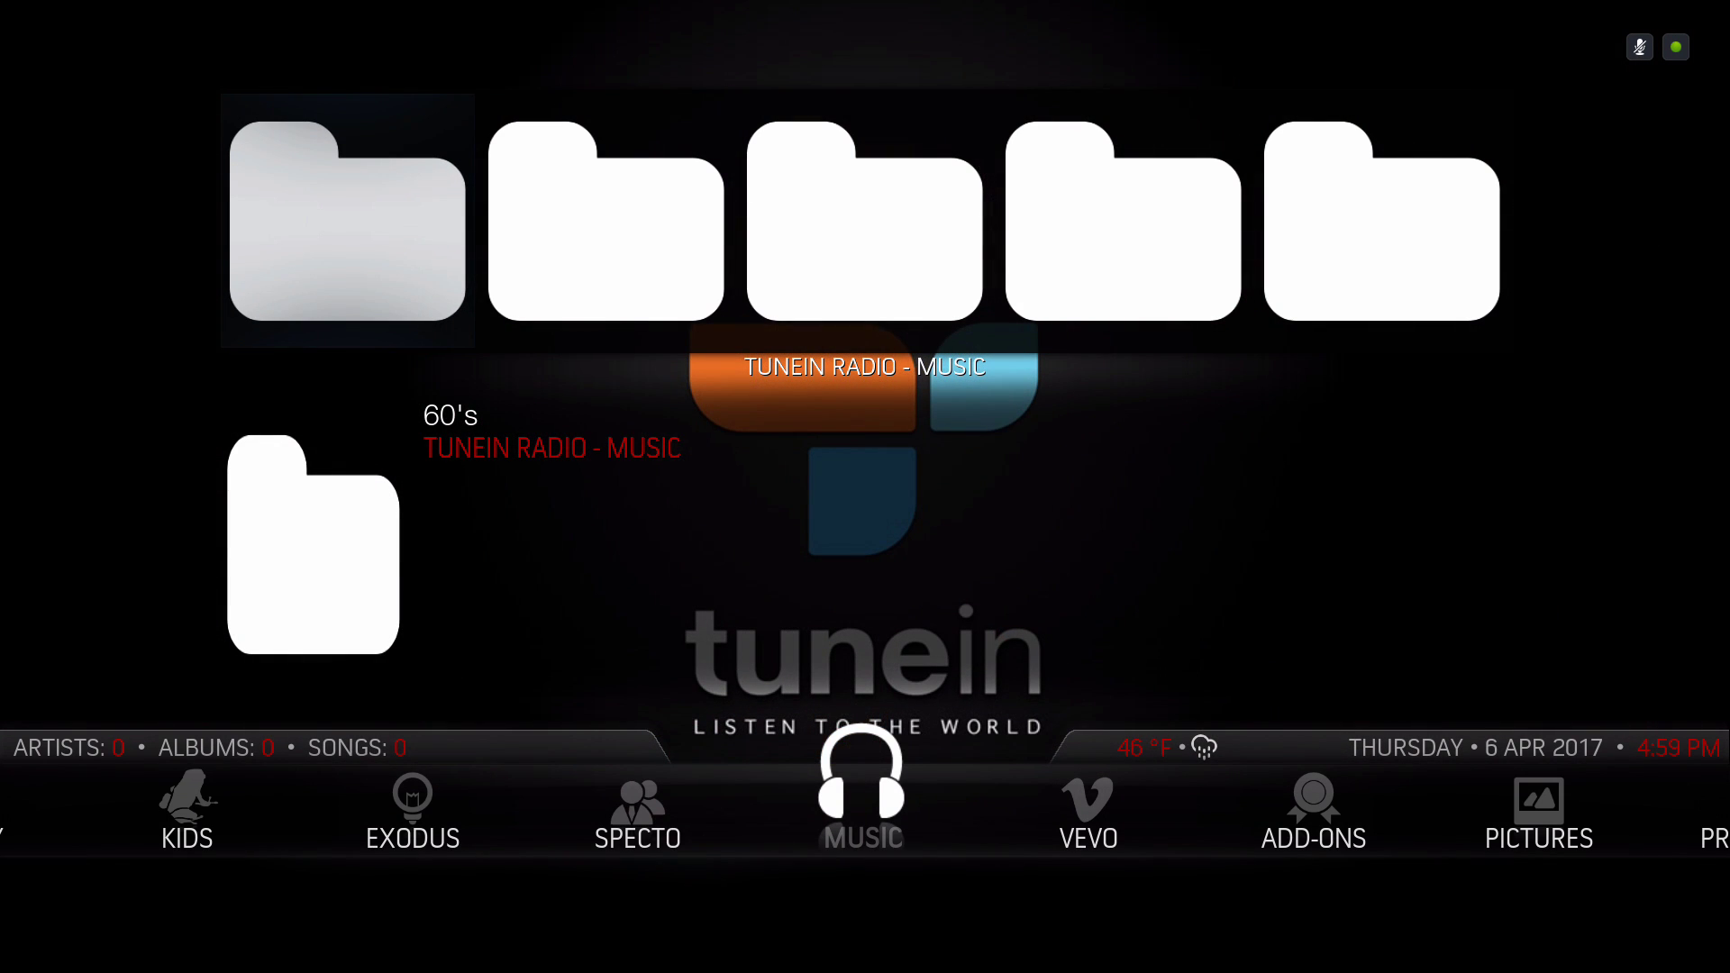
key("Right")
key("Right")
key("Right")
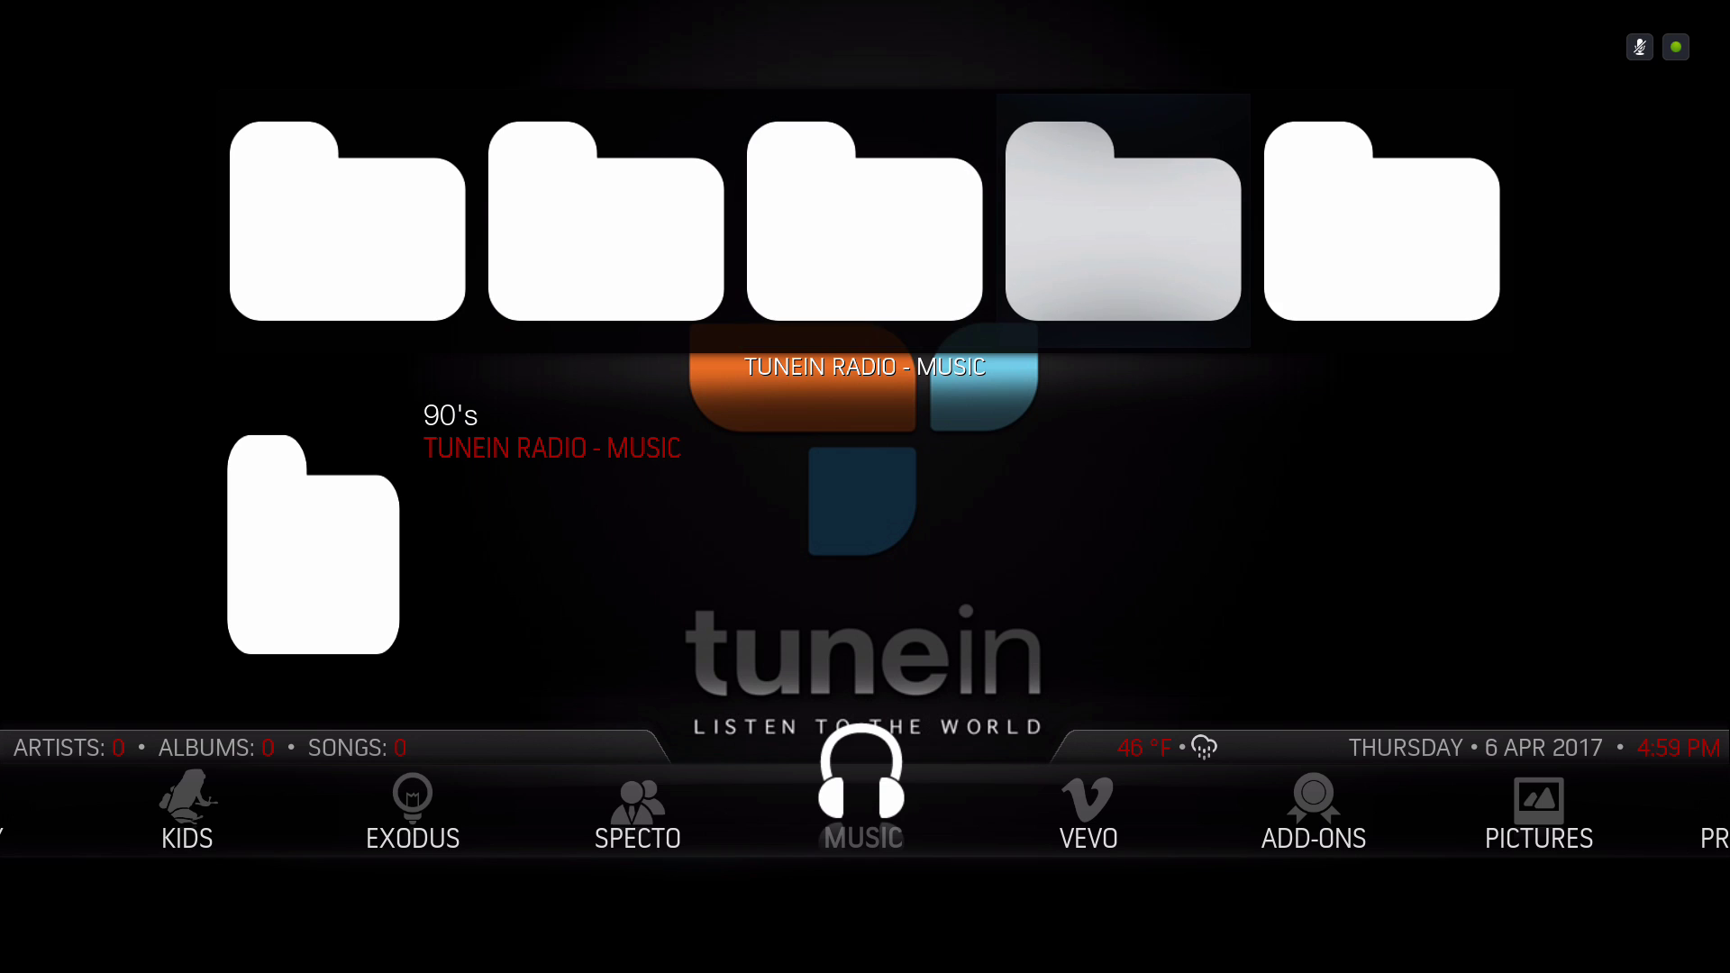
key("Right")
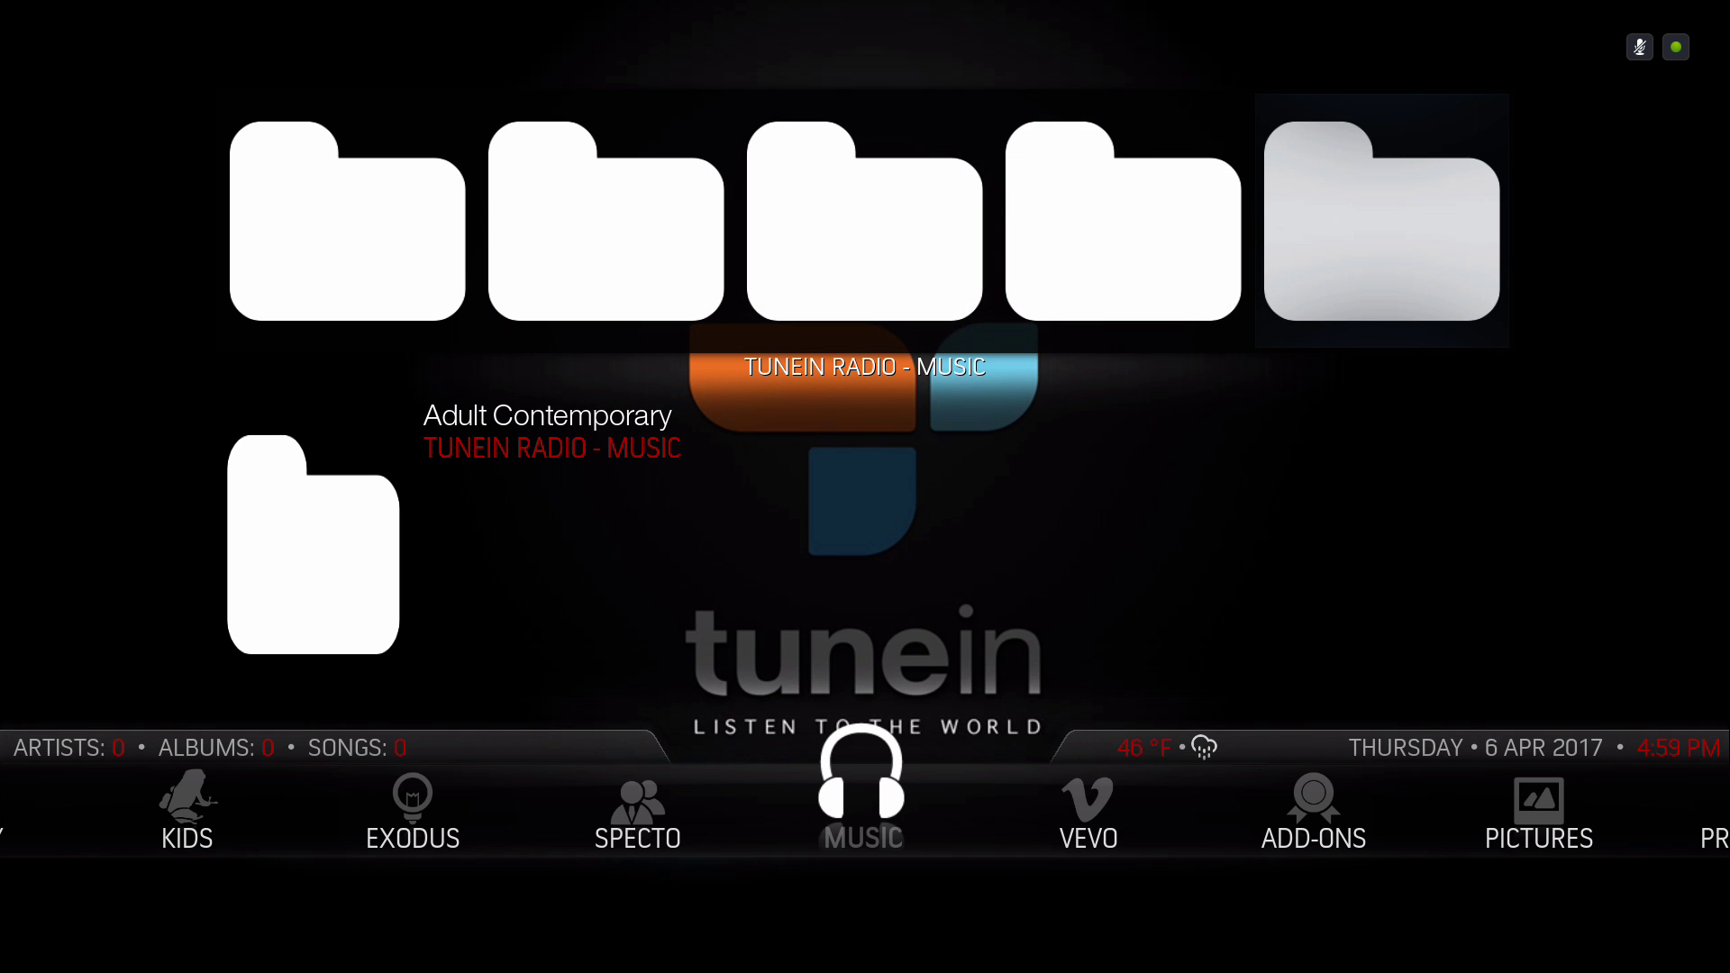
key("Right")
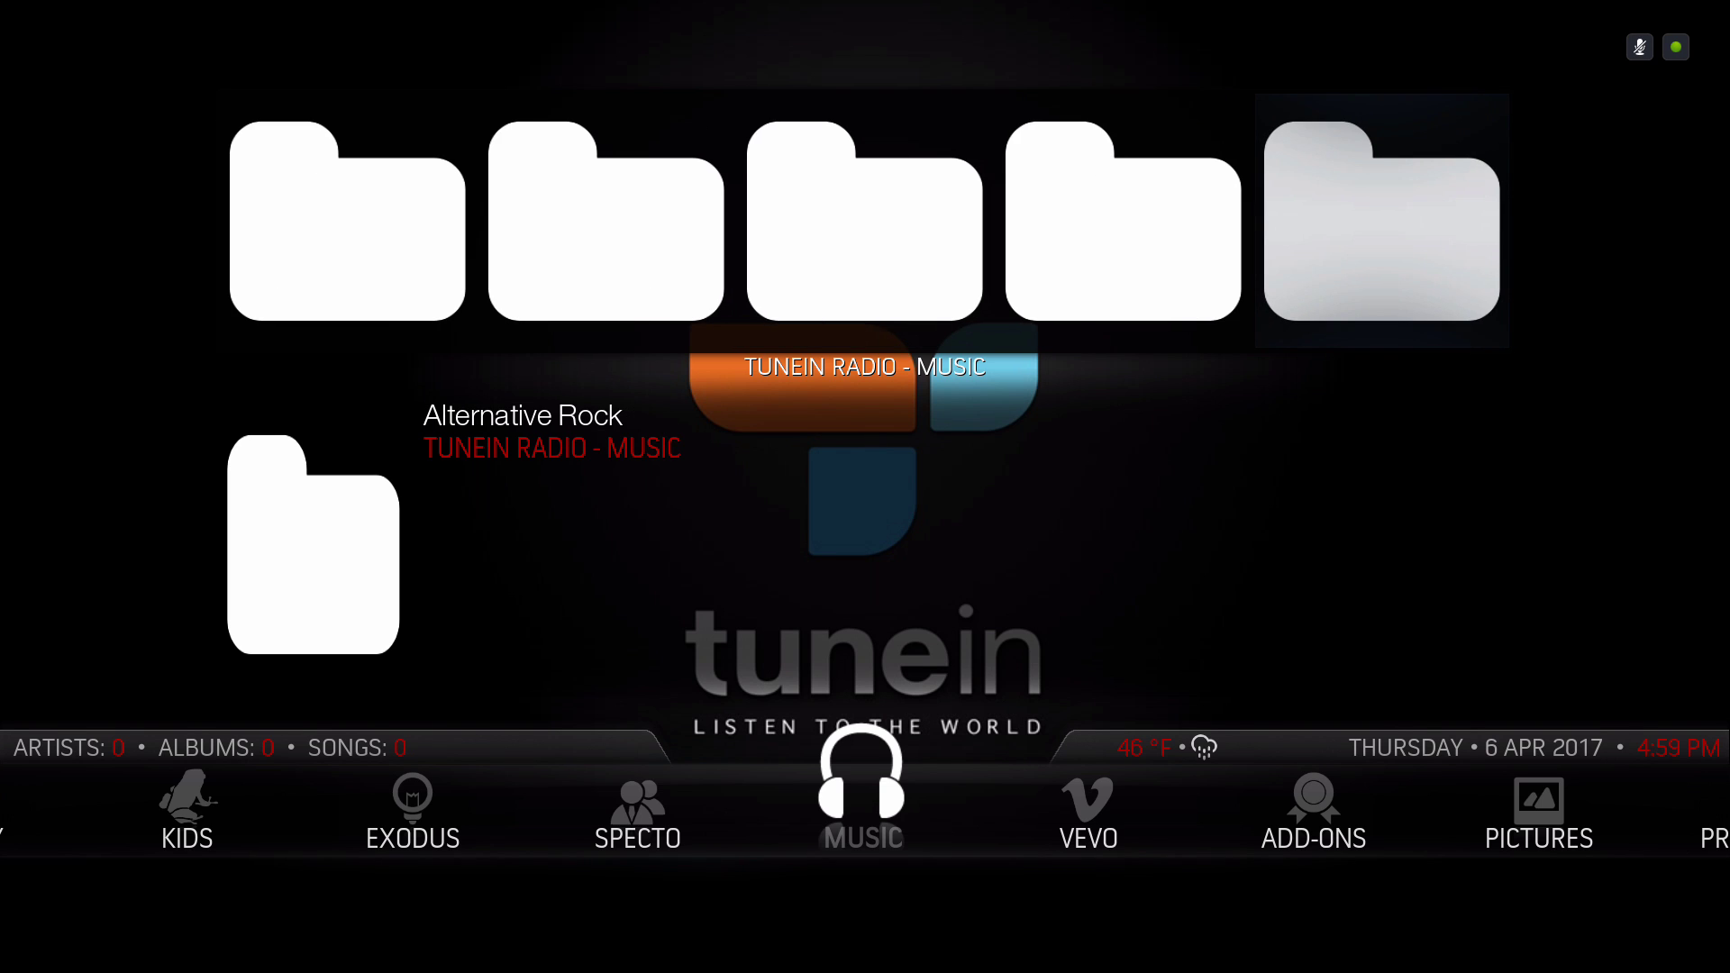
key("Right")
key("Right")
key("Right")
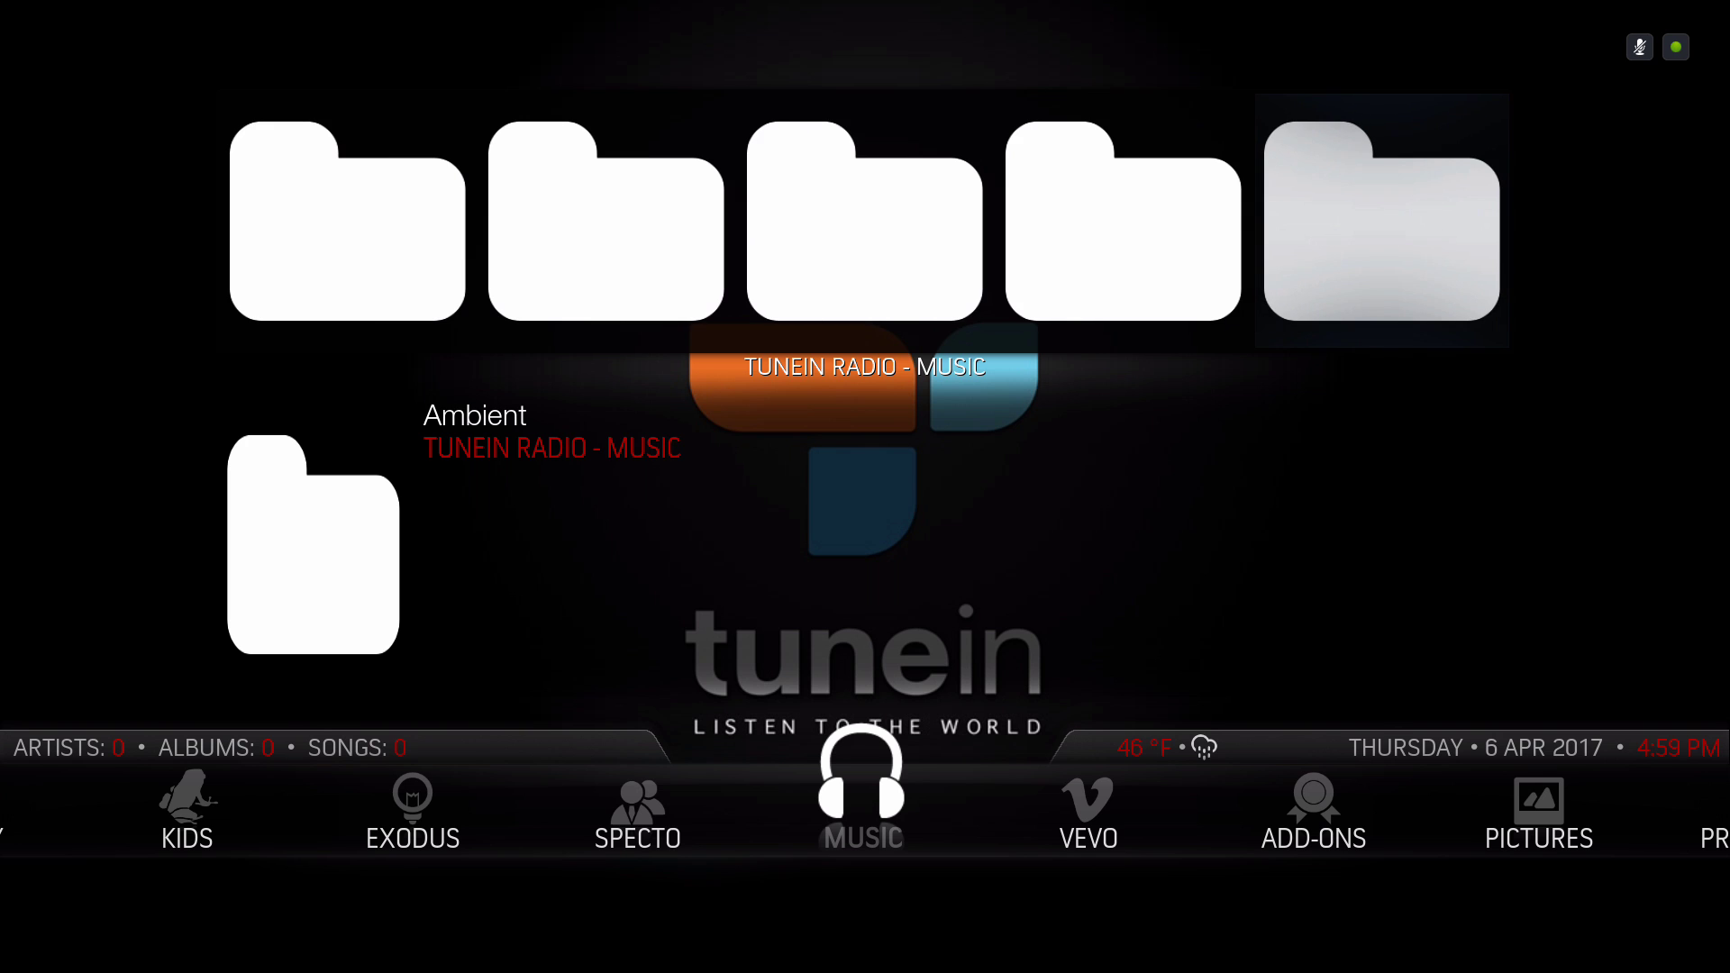
key("Right")
key("Right")
key("Right")
key("Right")
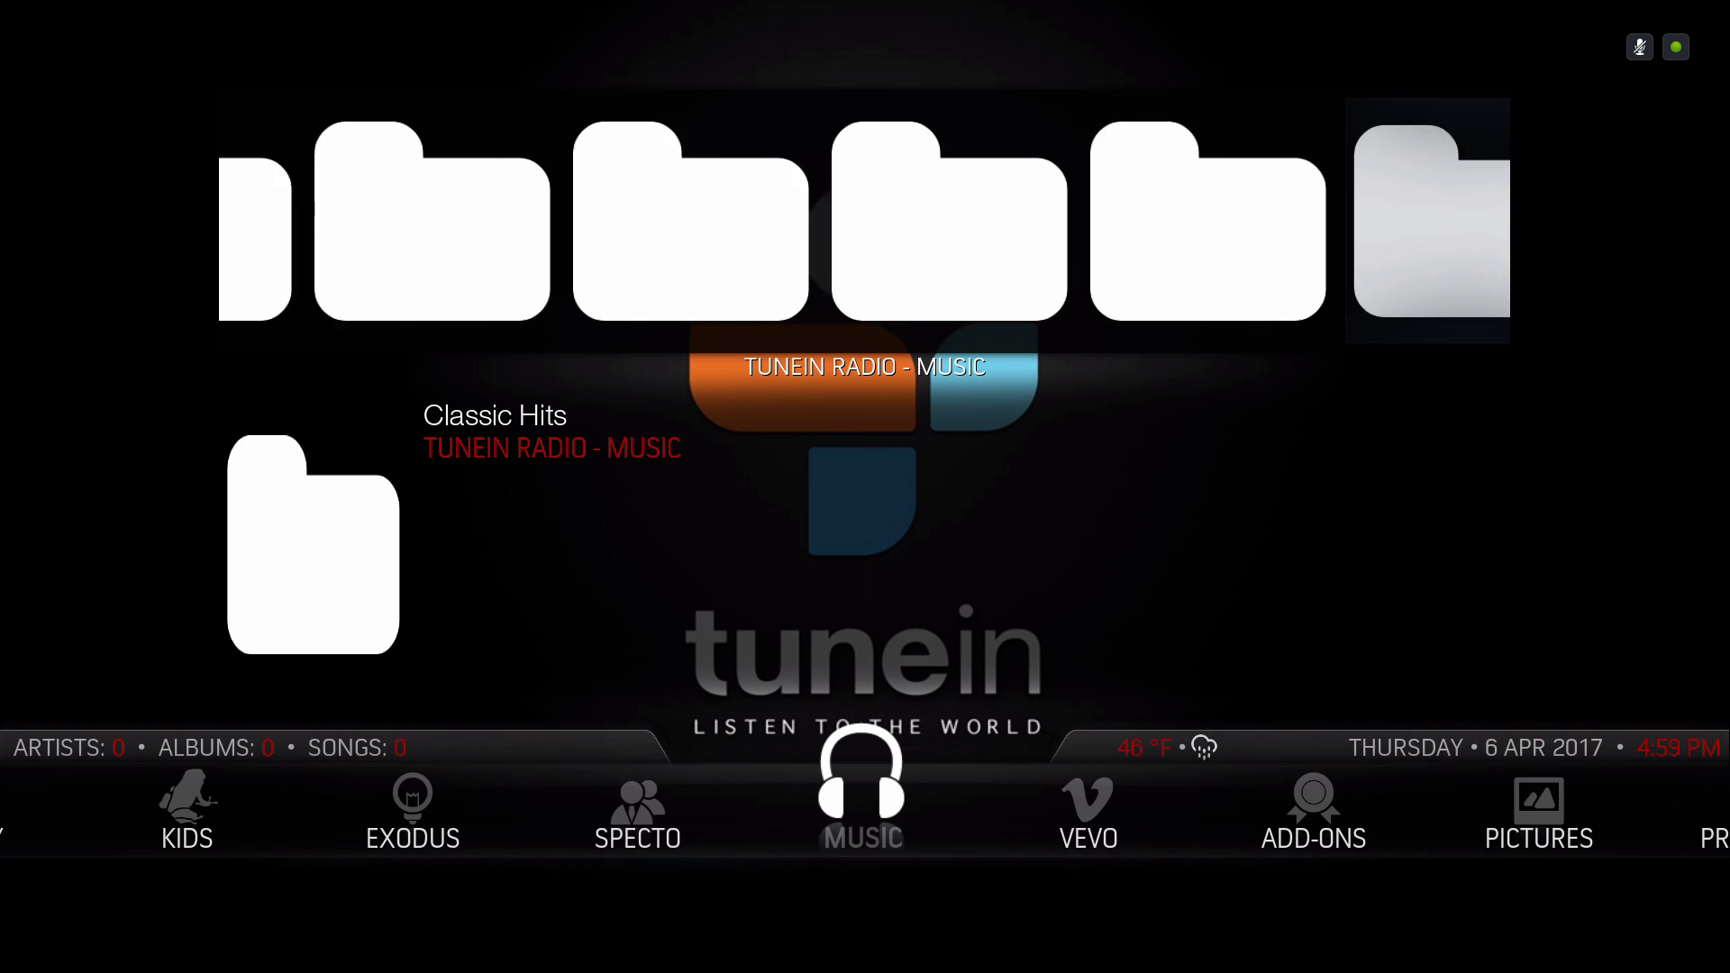
key("Right")
key("Right")
key("Right")
key("Right")
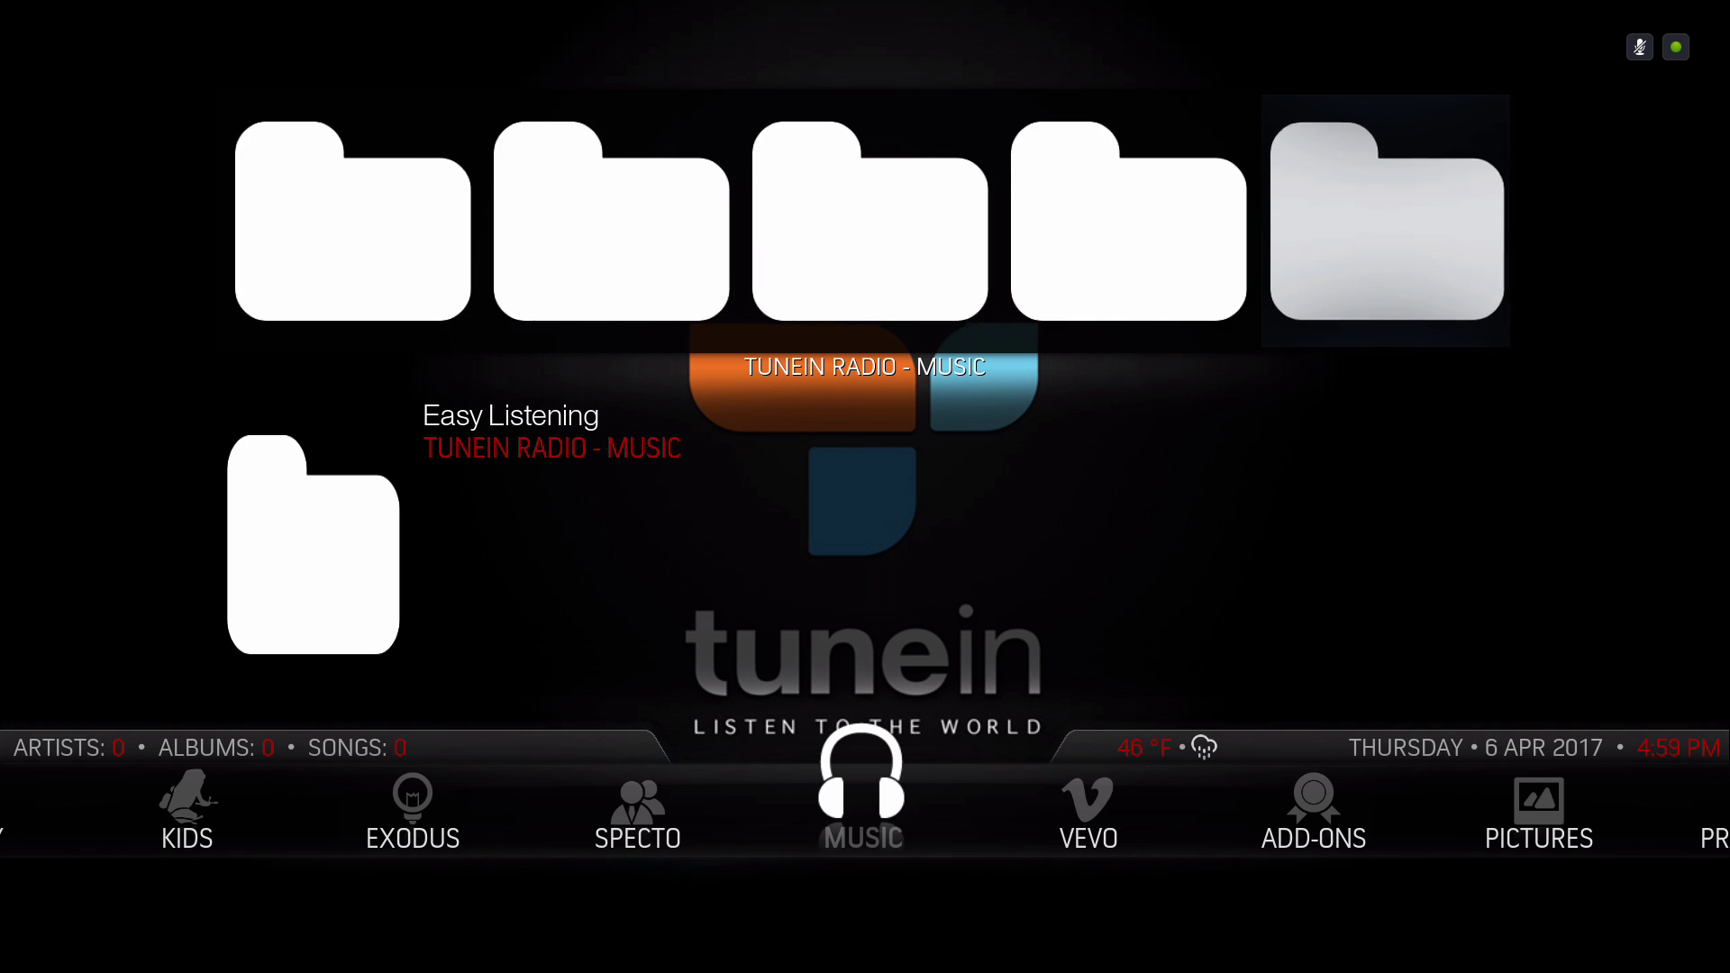
key("Right")
key("Right")
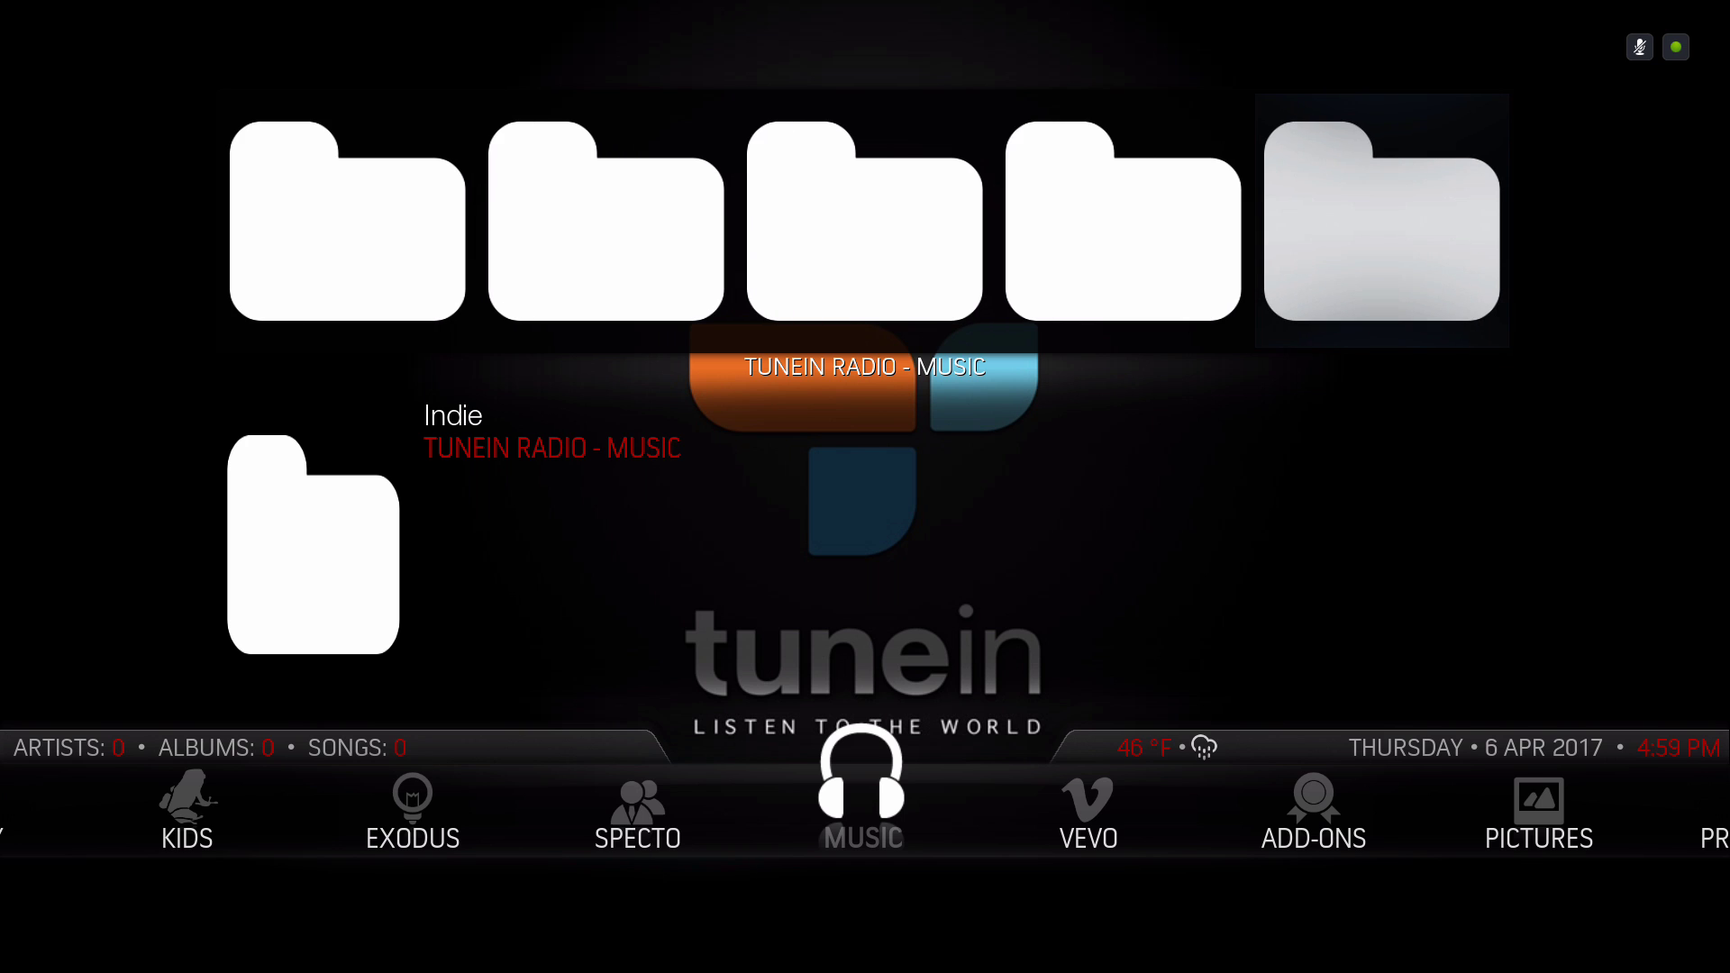
Continue through the genres to Reggaeton and back to Salsa, then return home to VEVO
key("Left")
key("Right")
key("Right")
key("Right")
key("Right")
key("Right")
key("Right")
key("Right")
key("Right")
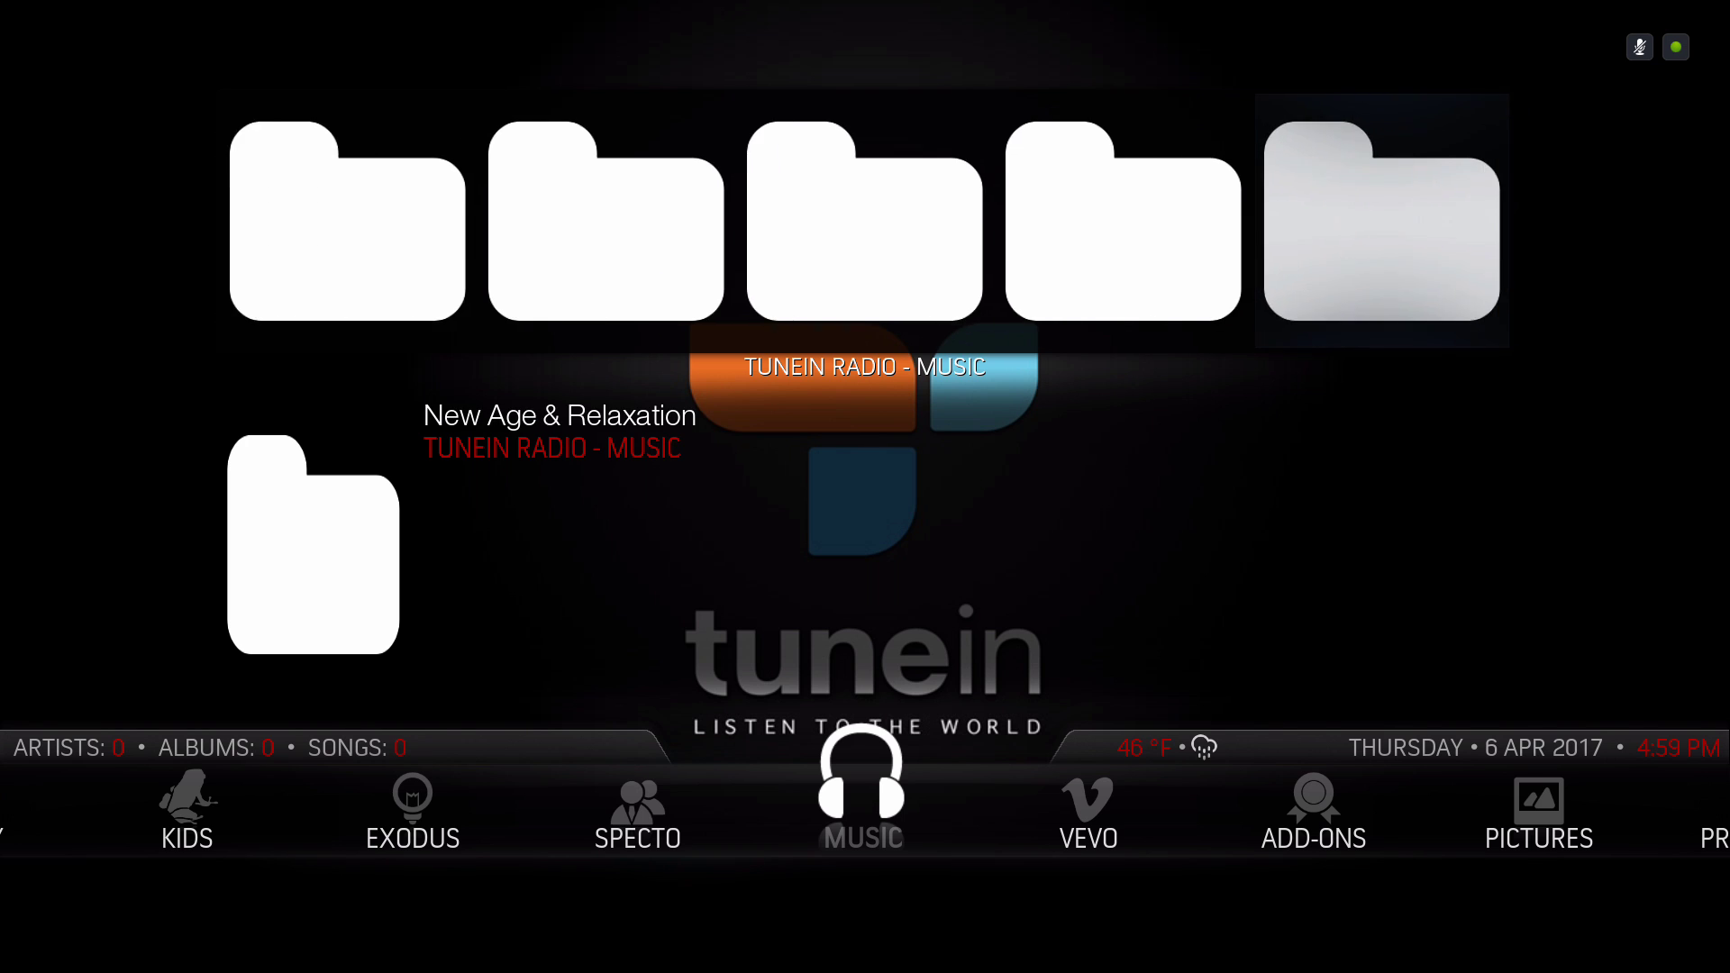
key("Right")
key("Right")
key("Right")
key("Right")
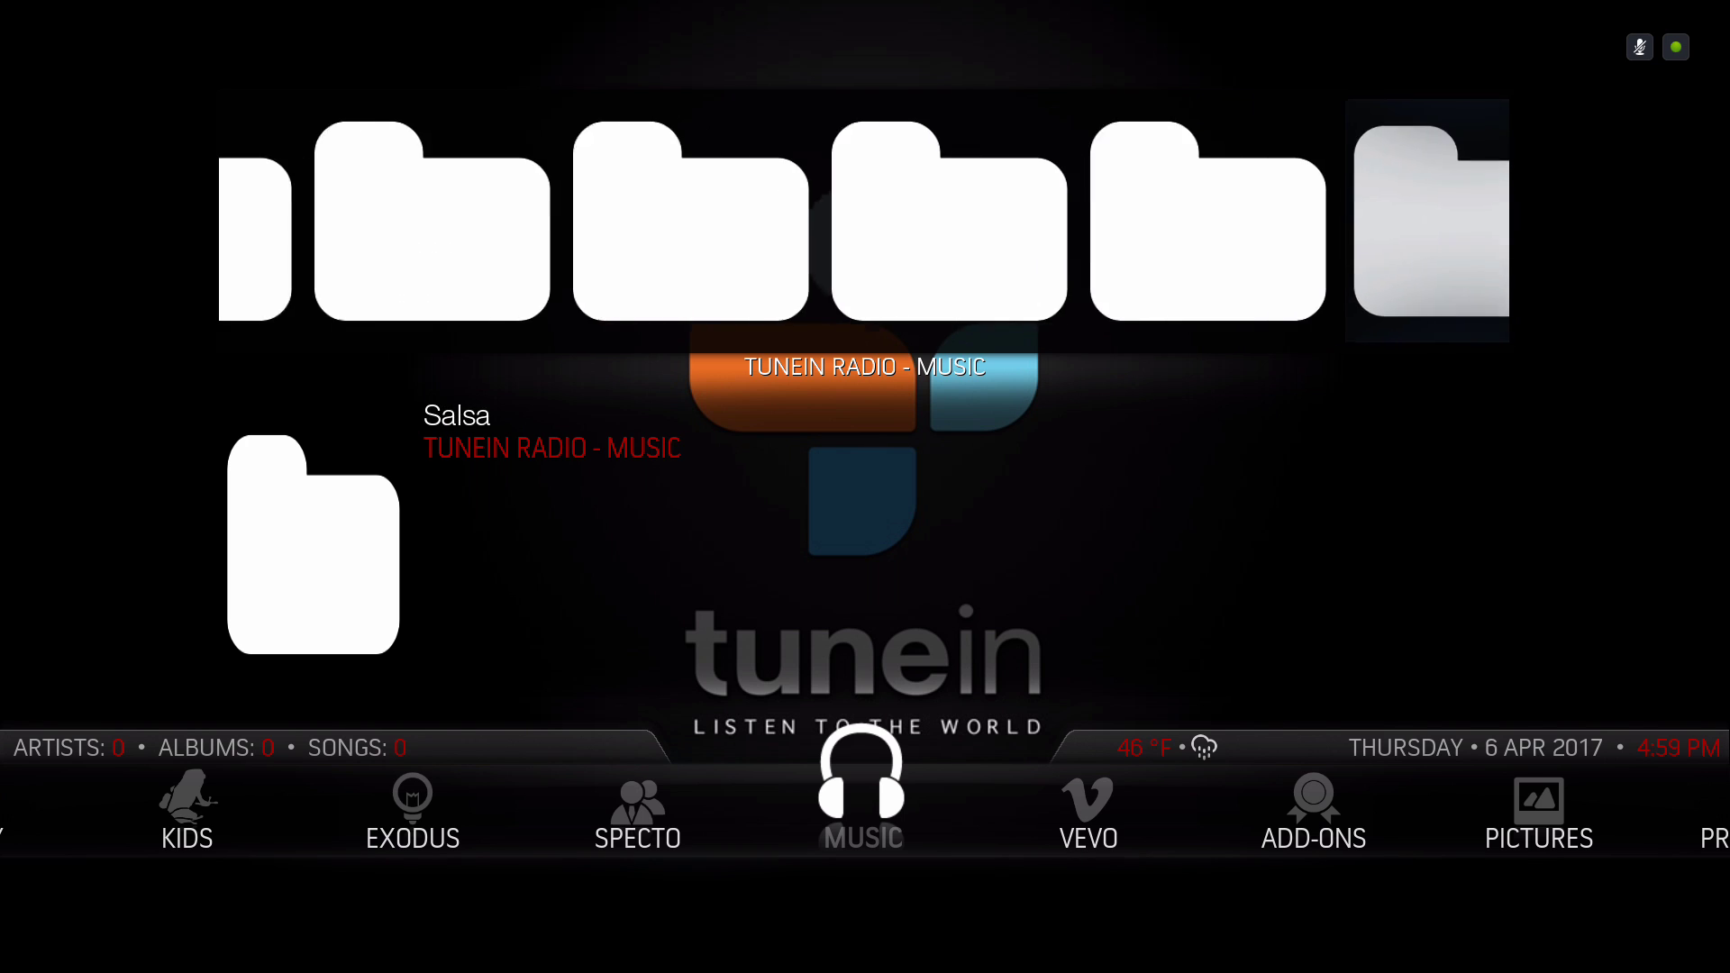
key("Left")
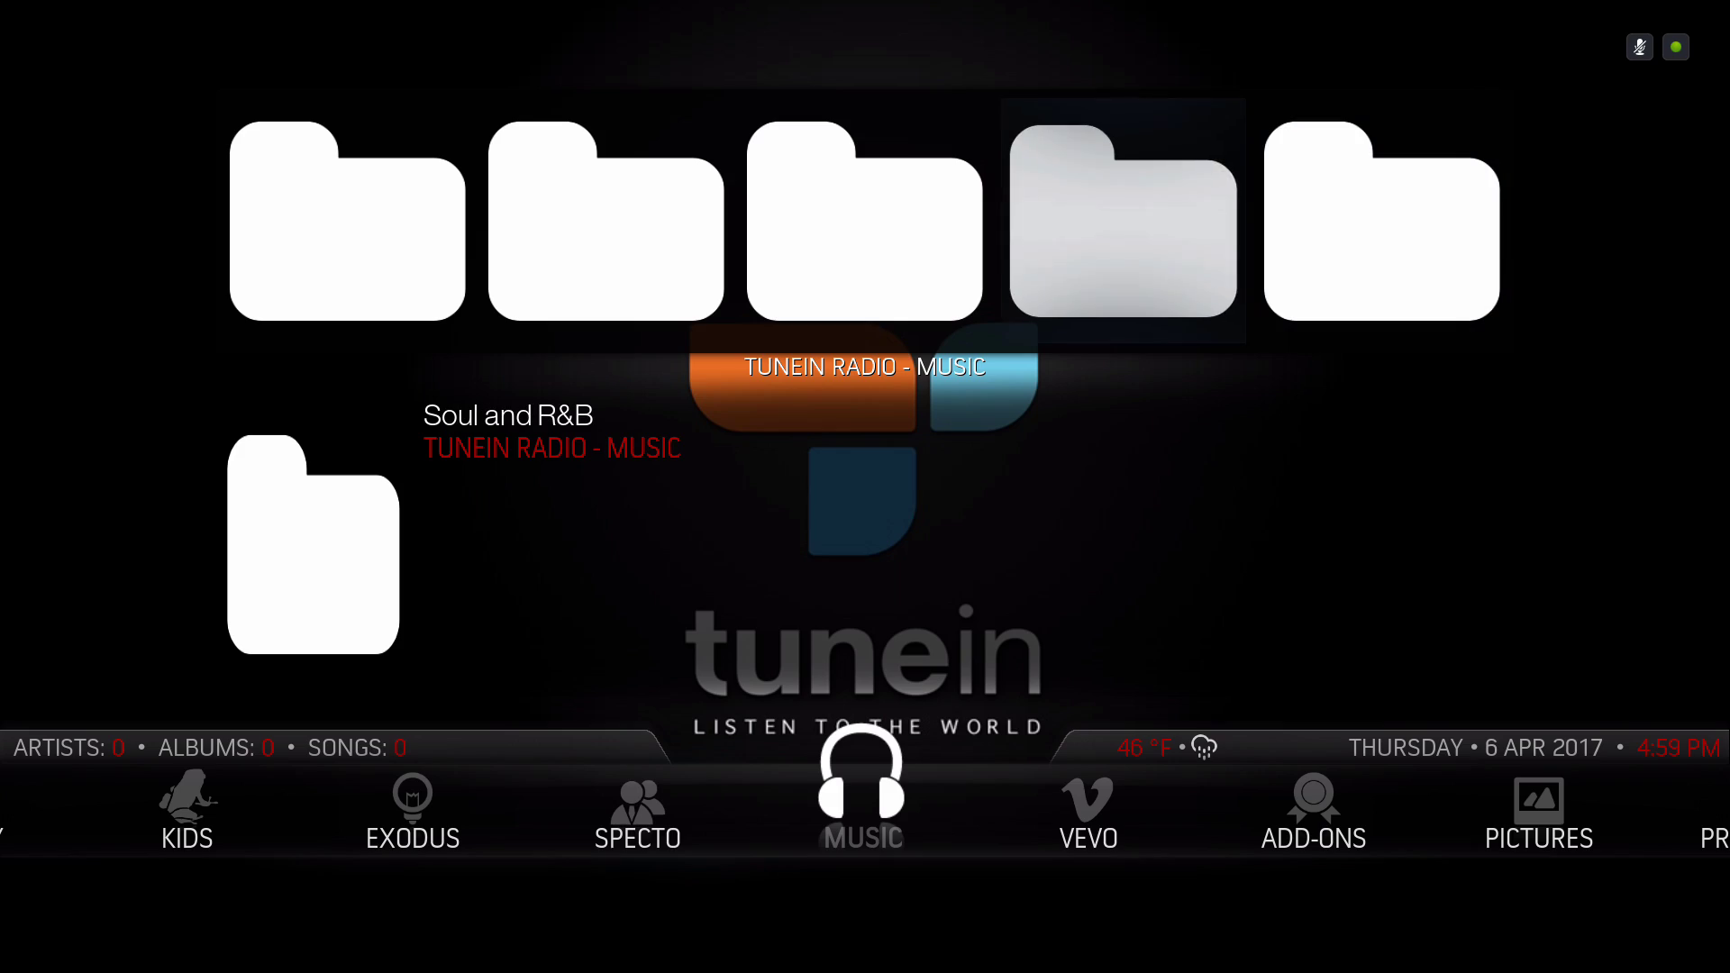
key("Left")
key("BackSpace")
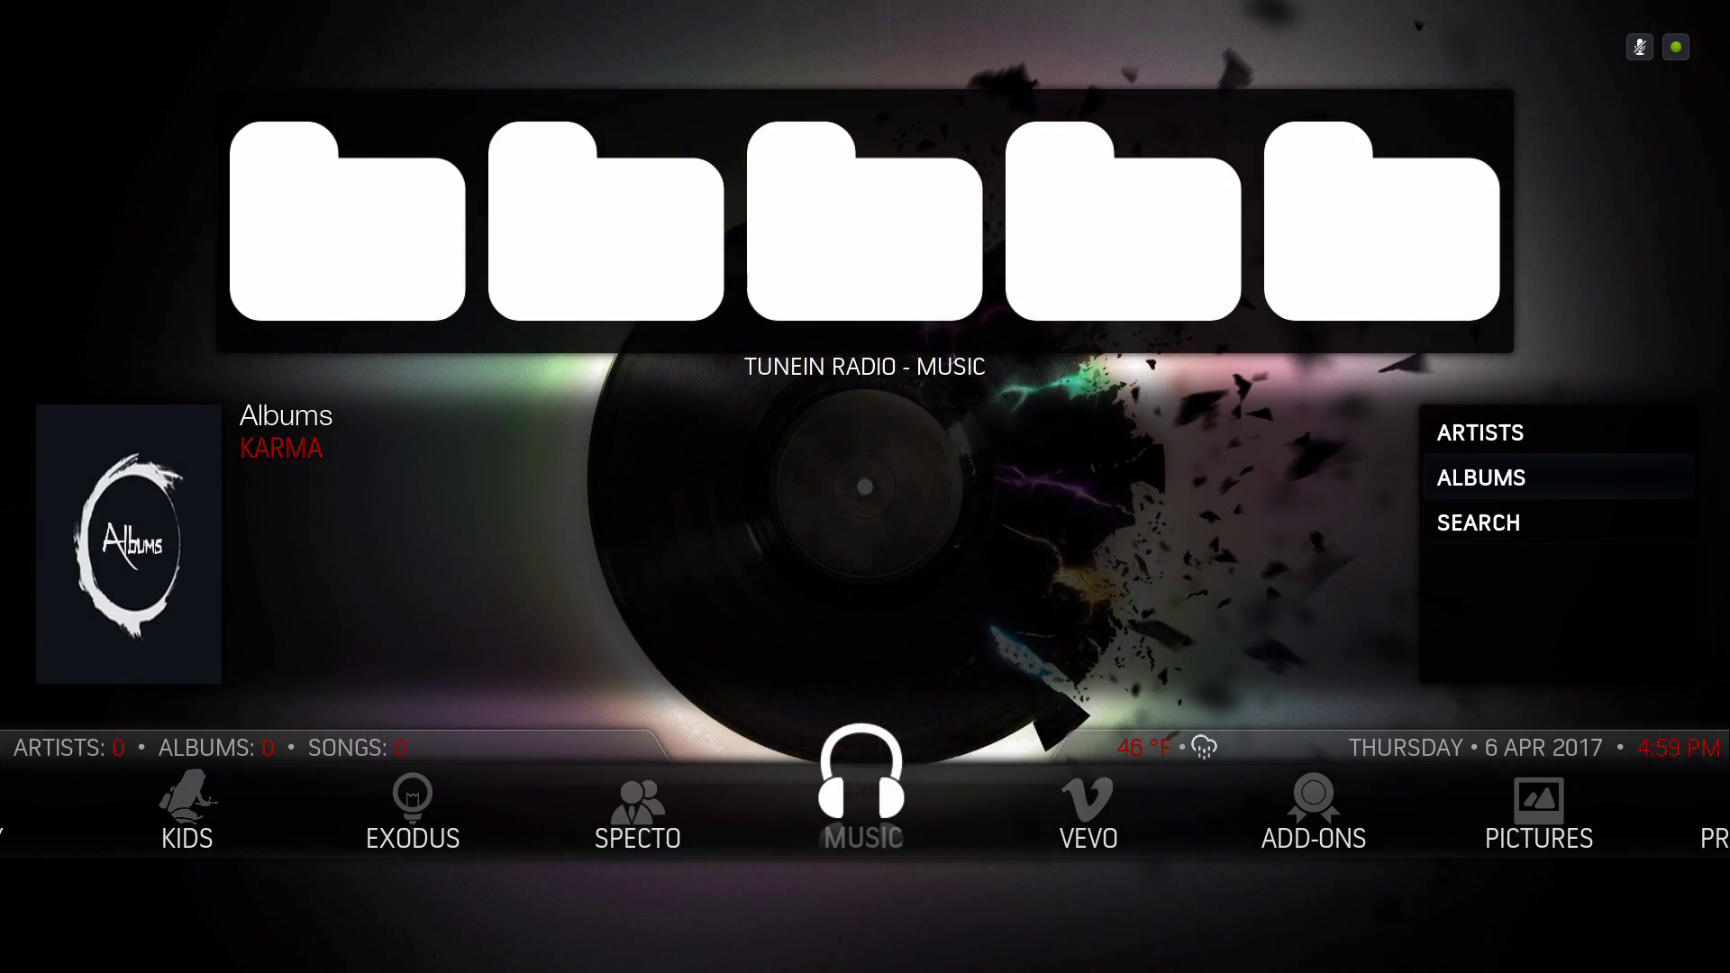
key("BackSpace")
key("Right")
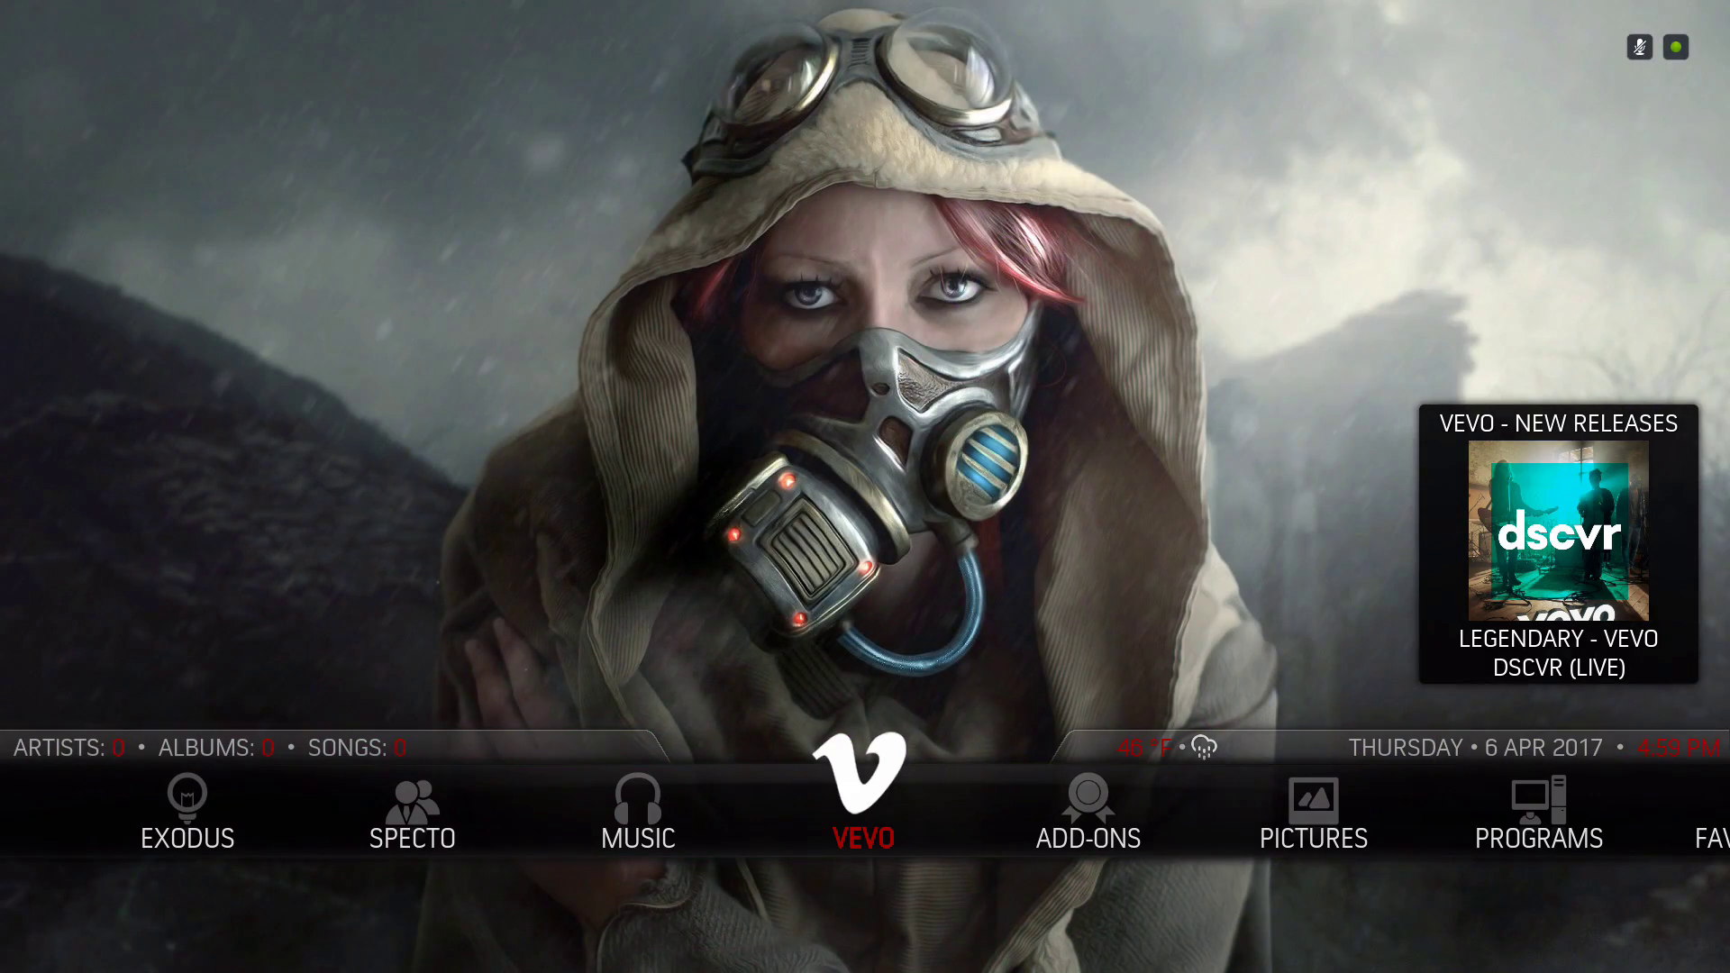
Browse the Vevo New Releases list to History and Hold On (Acoustic), then move to ADD-ONS
key("Up")
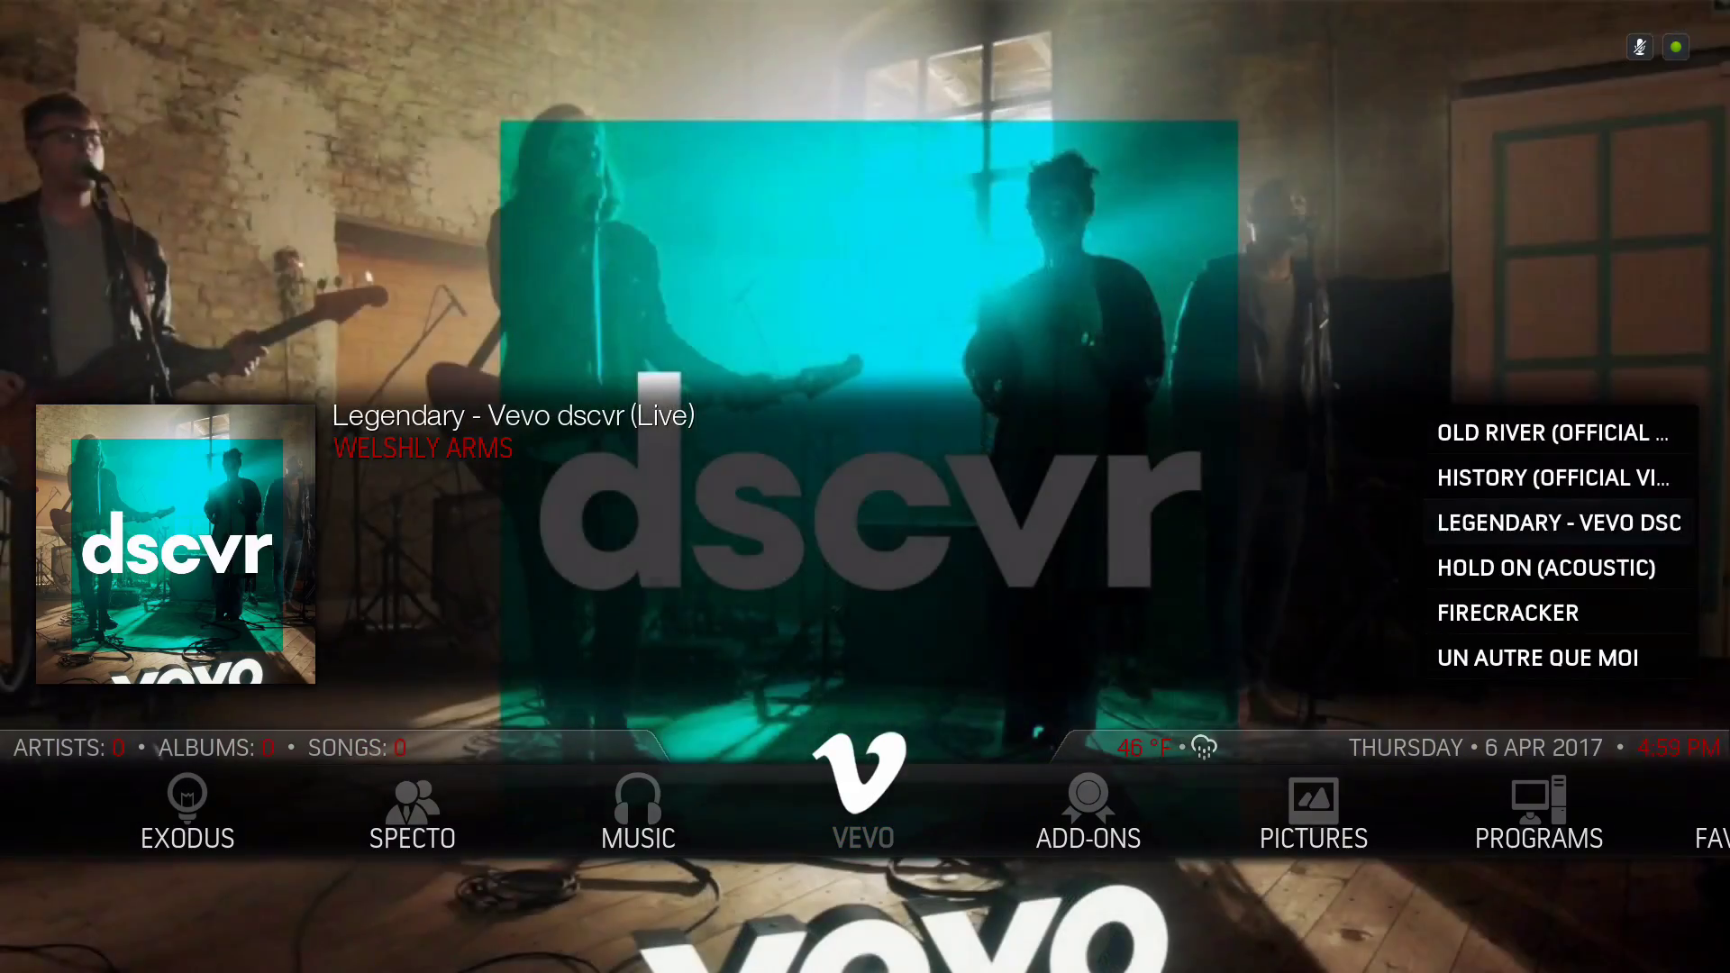
key("Up")
key("Up")
key("Up")
key("Up")
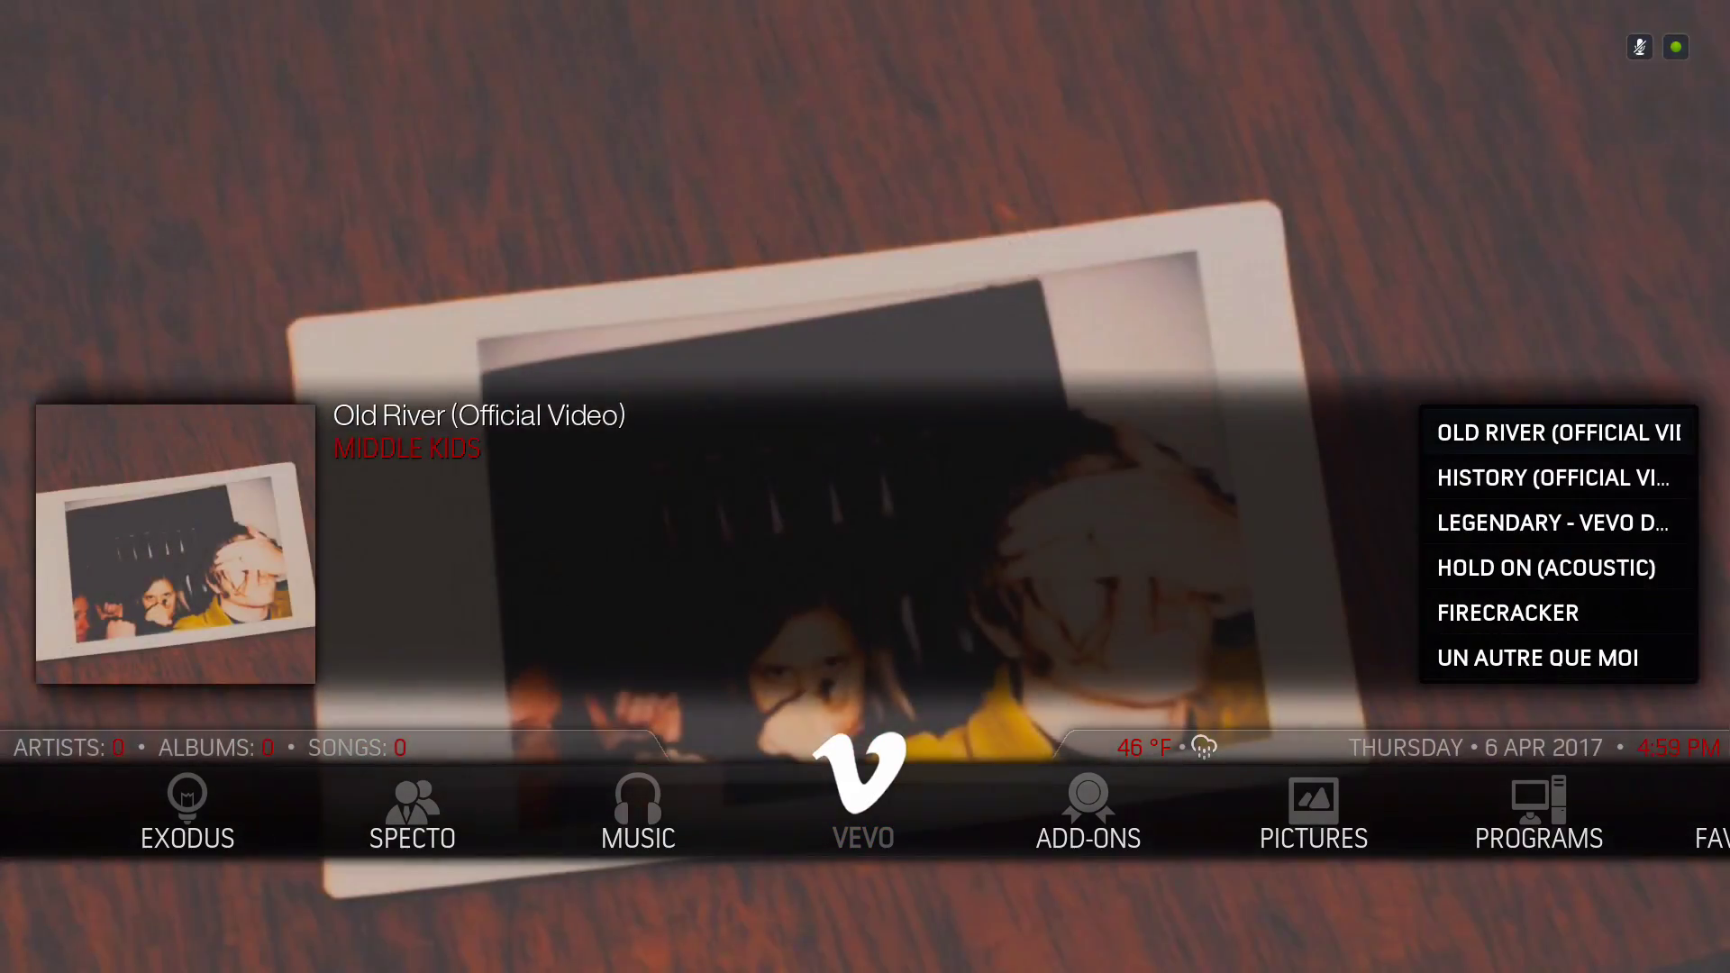
key("Down")
key("Down")
key("Down")
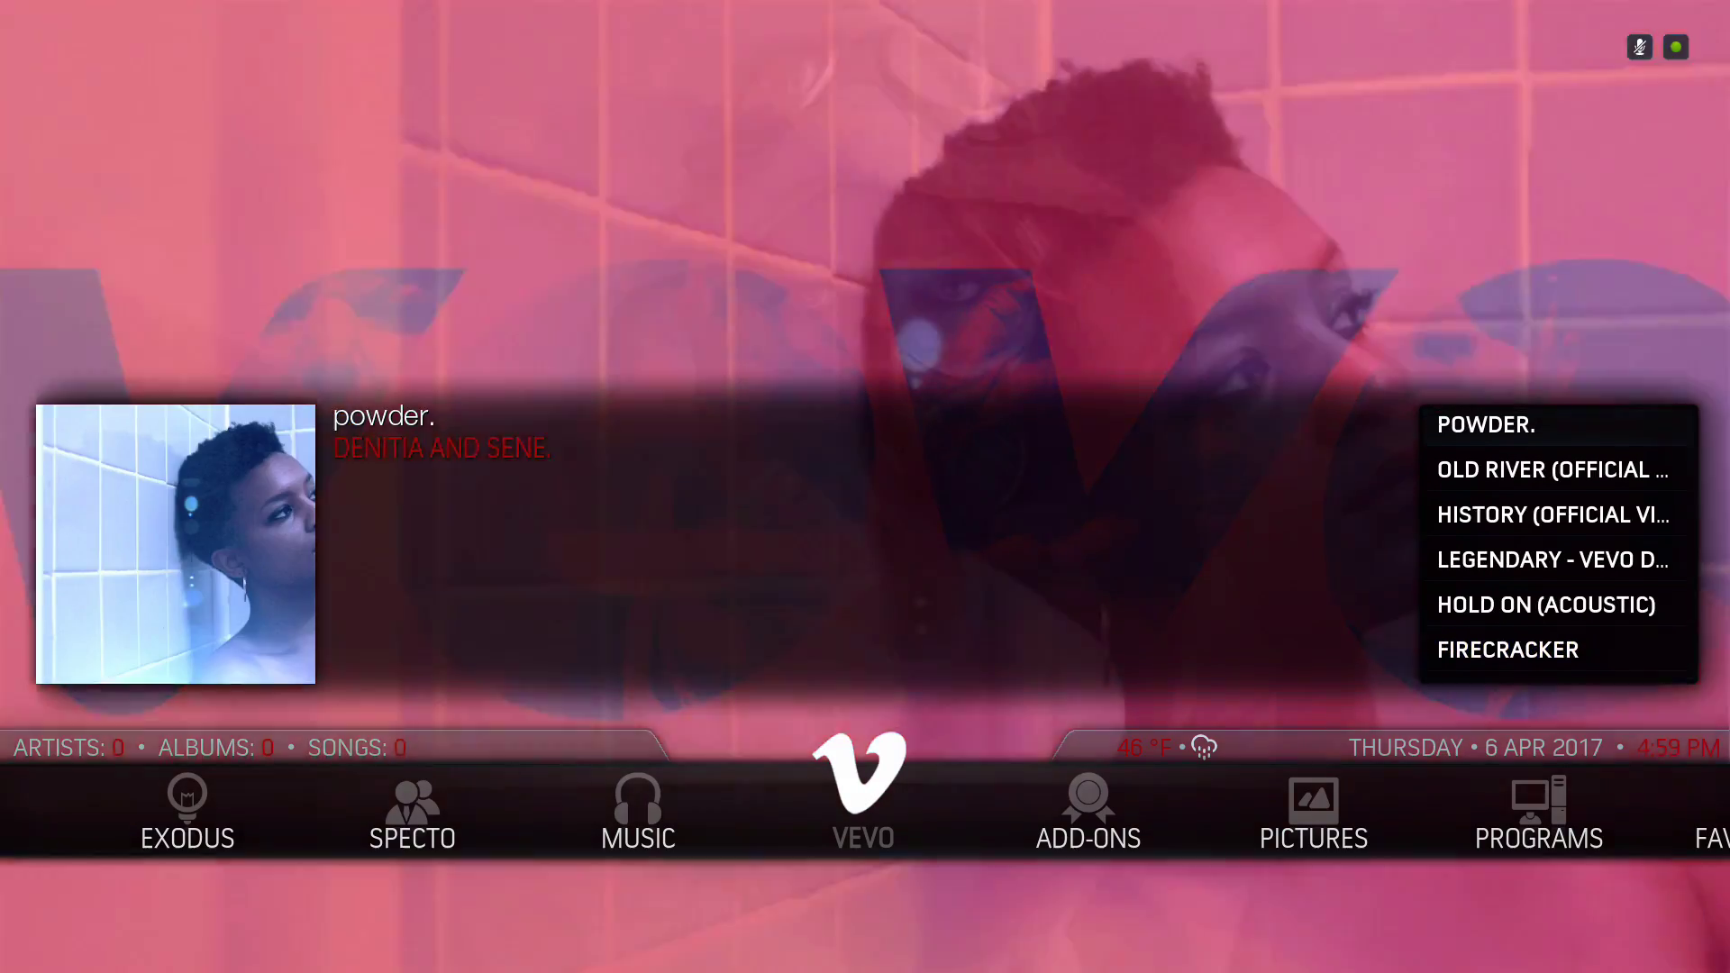
key("Down")
key("Down")
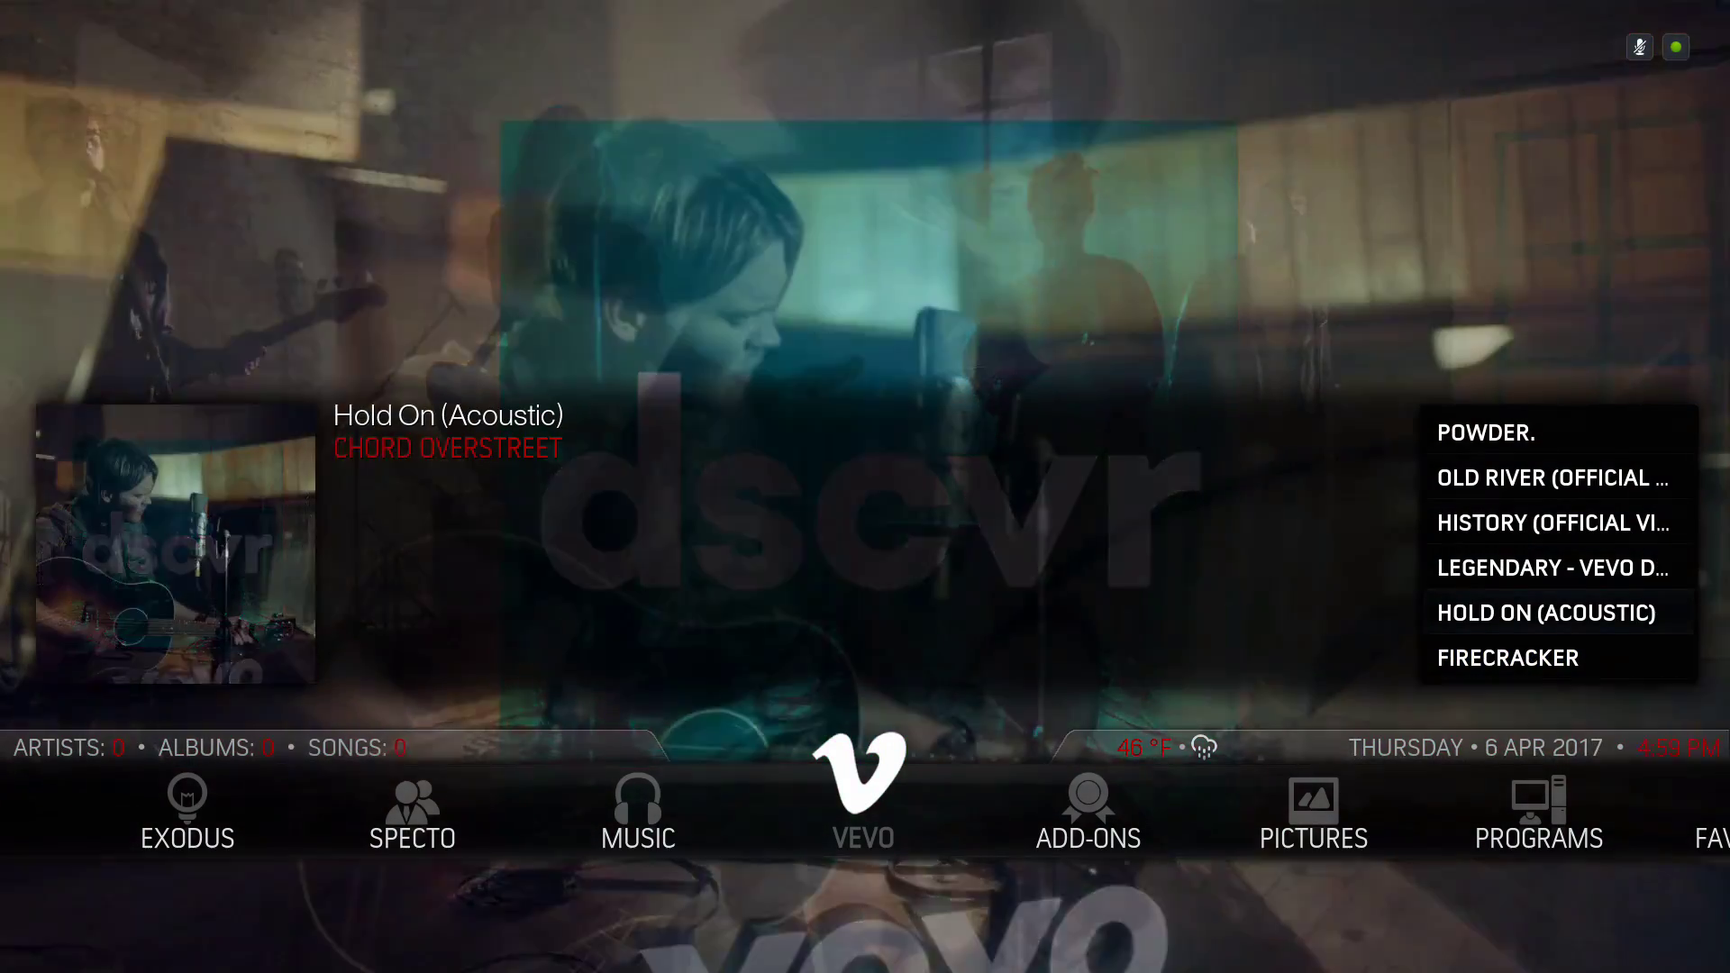
key("Escape")
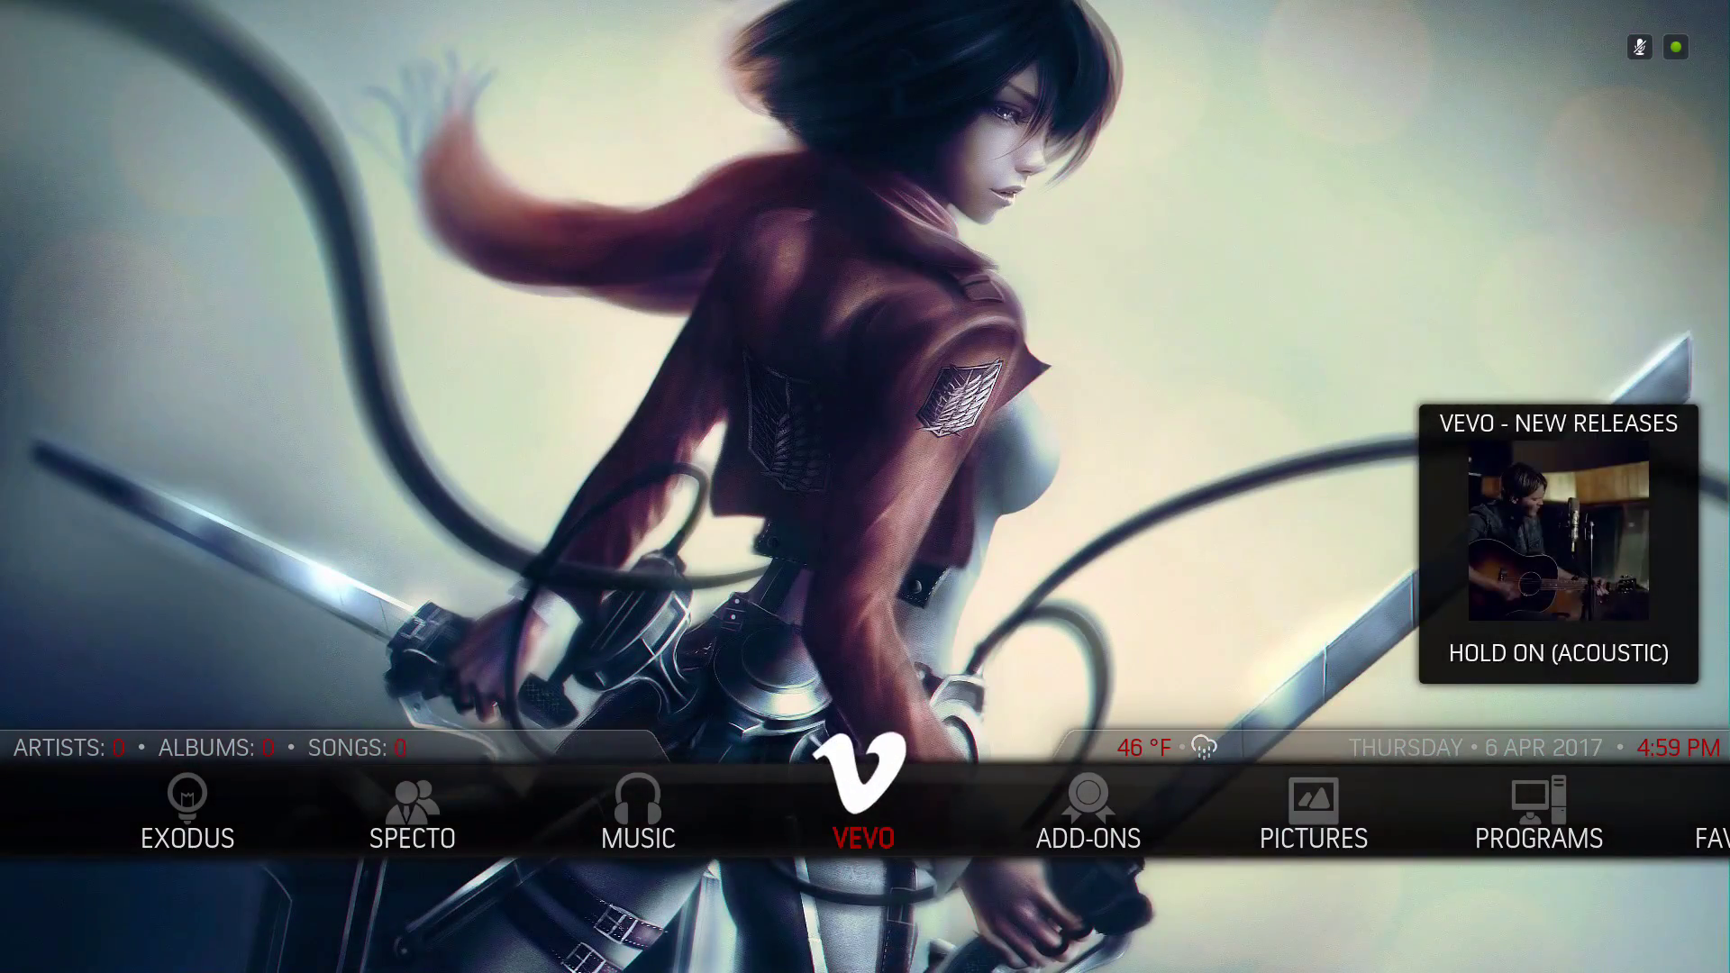
key("Right")
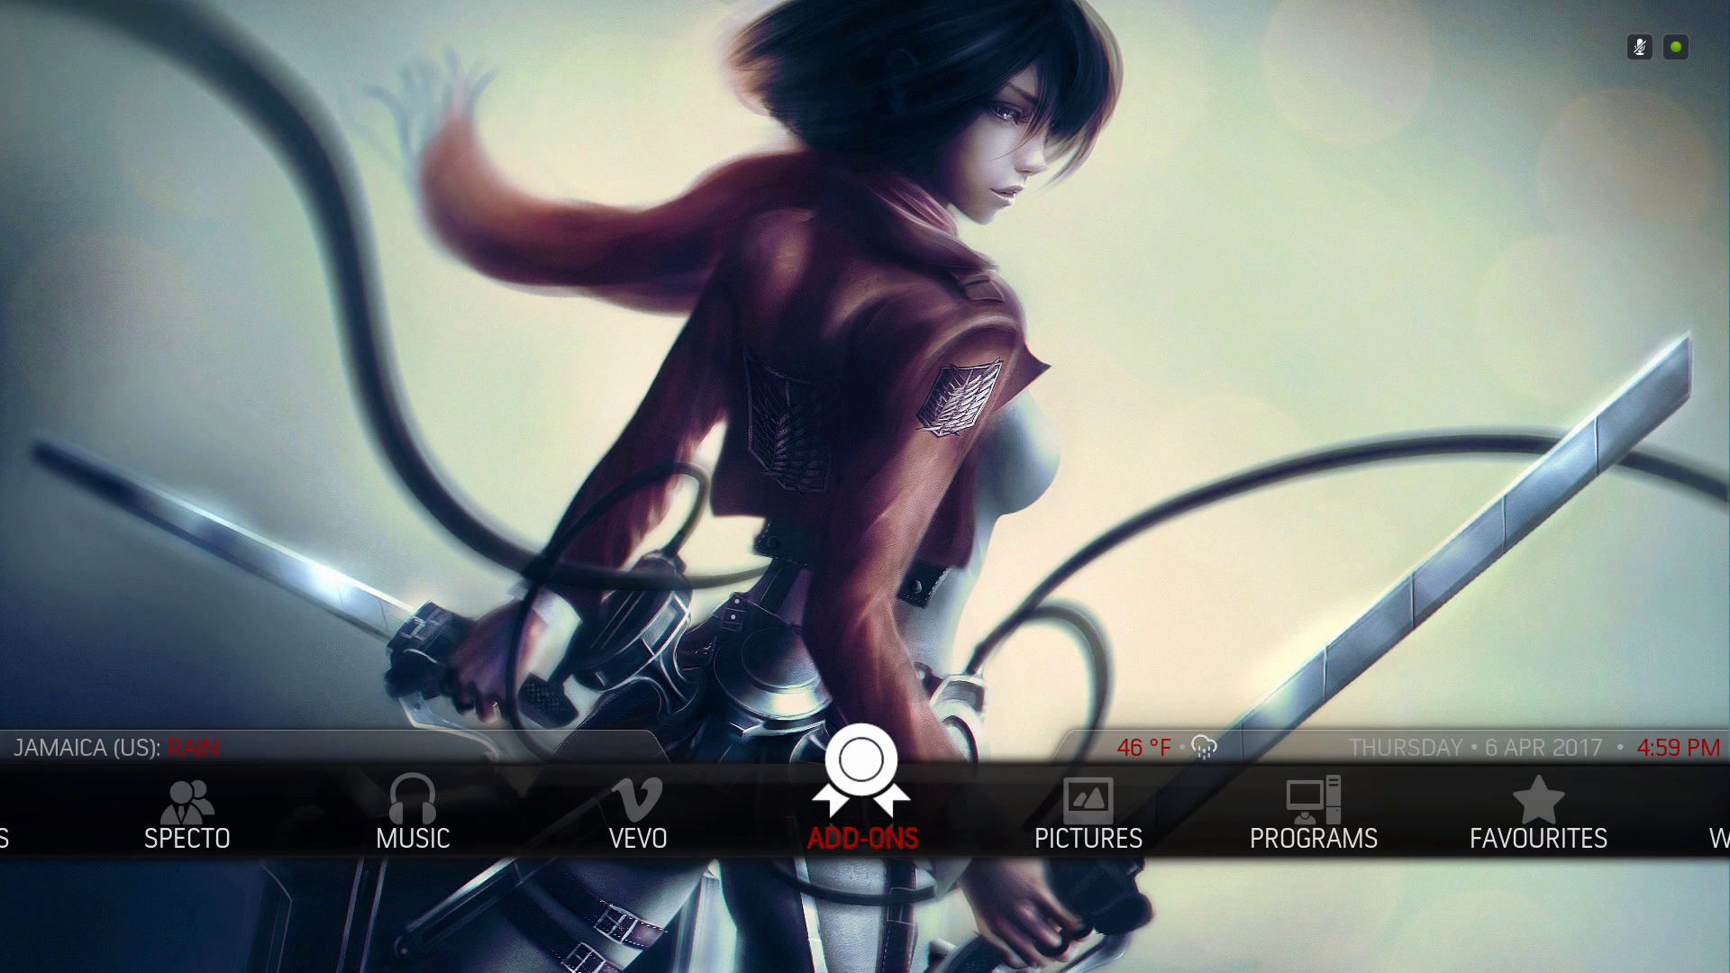
Scroll through the video add-ons list, from MetalliQ and Exodus to Skin Helper and YouTube
key("Return")
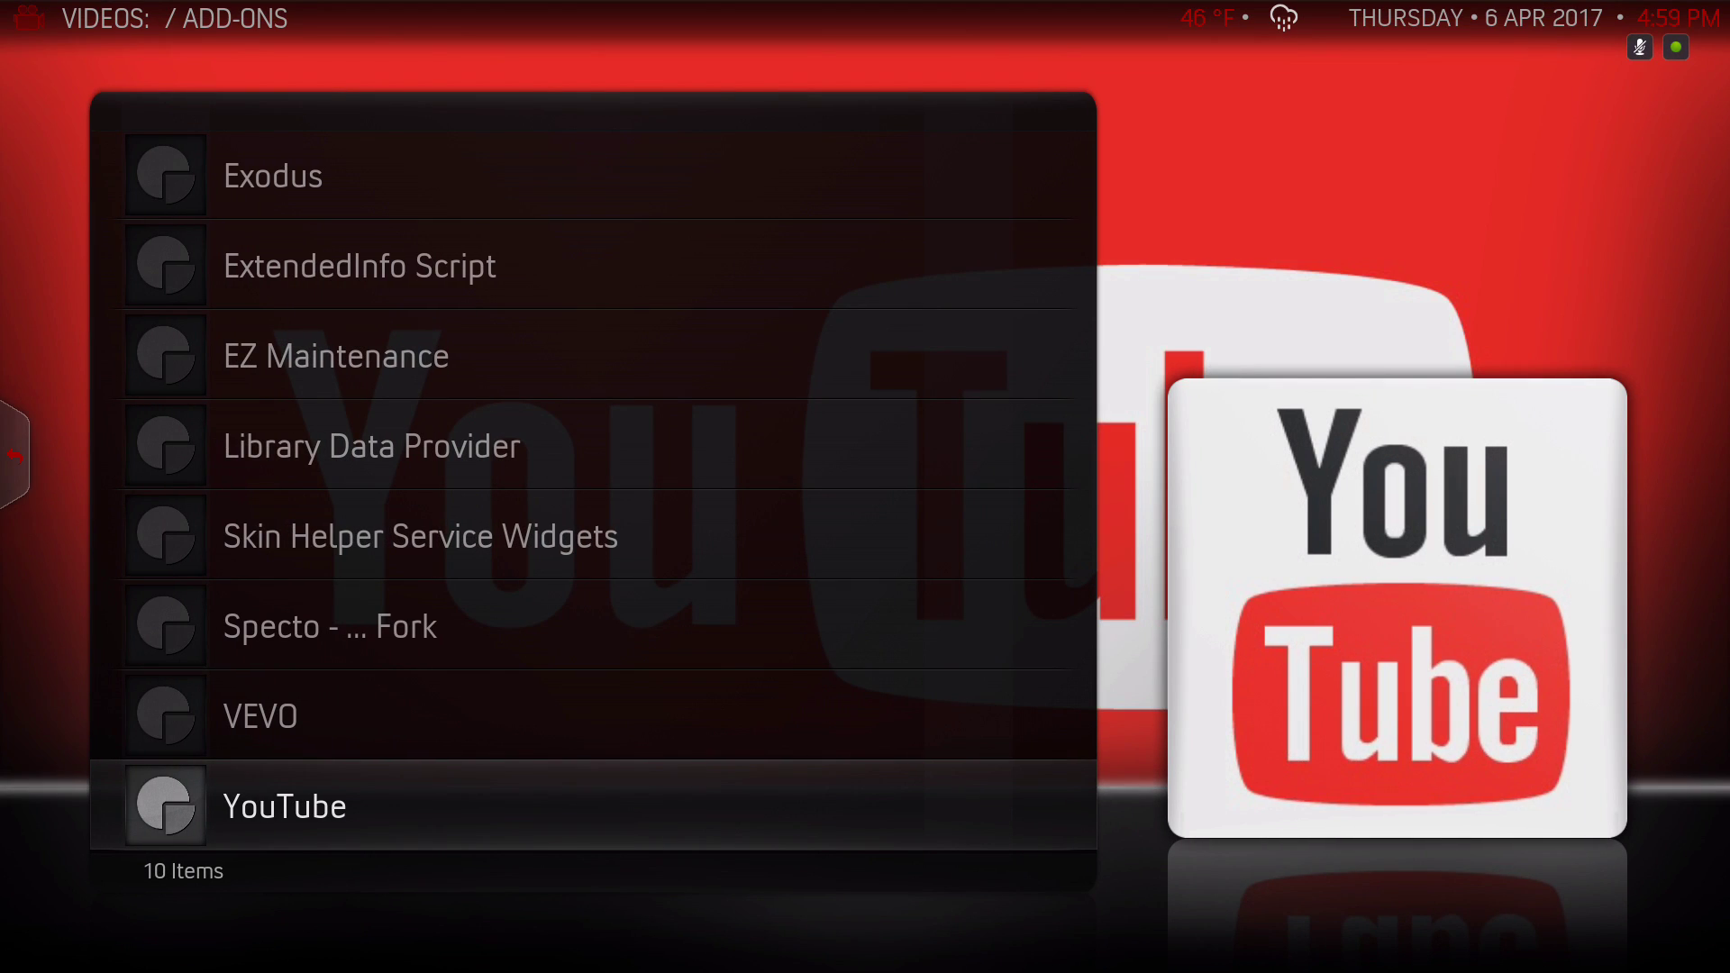
key("Down")
key("Down")
key("Down")
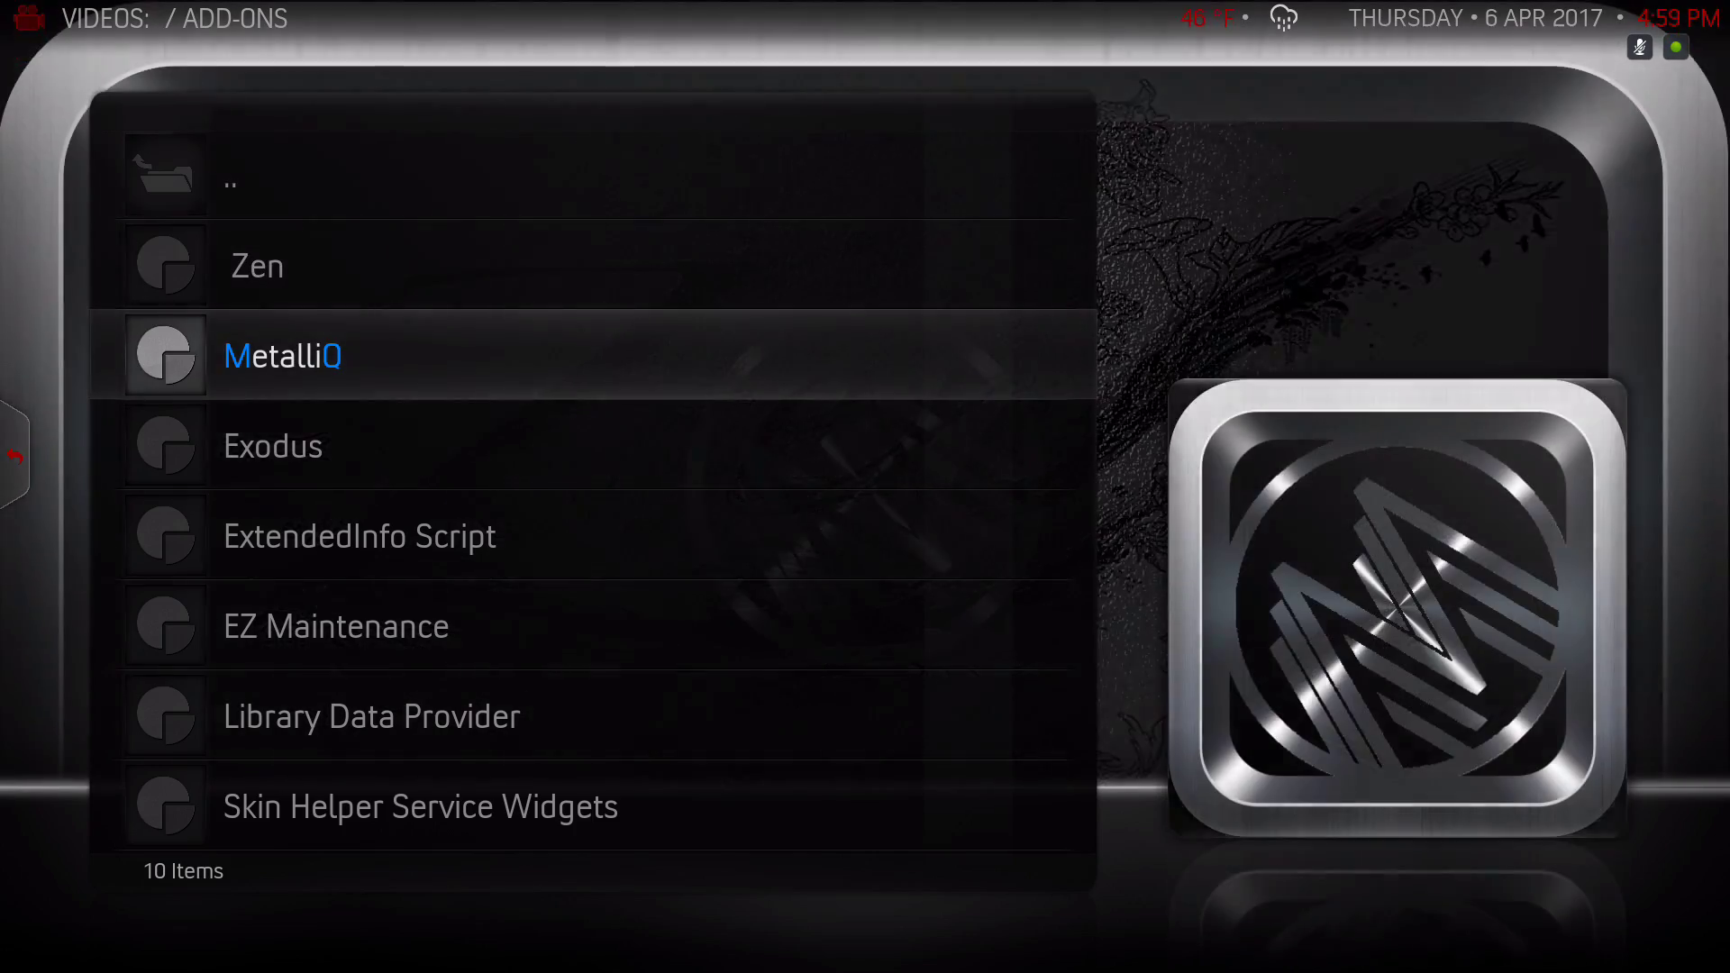
key("Down")
key("Down")
key("Down")
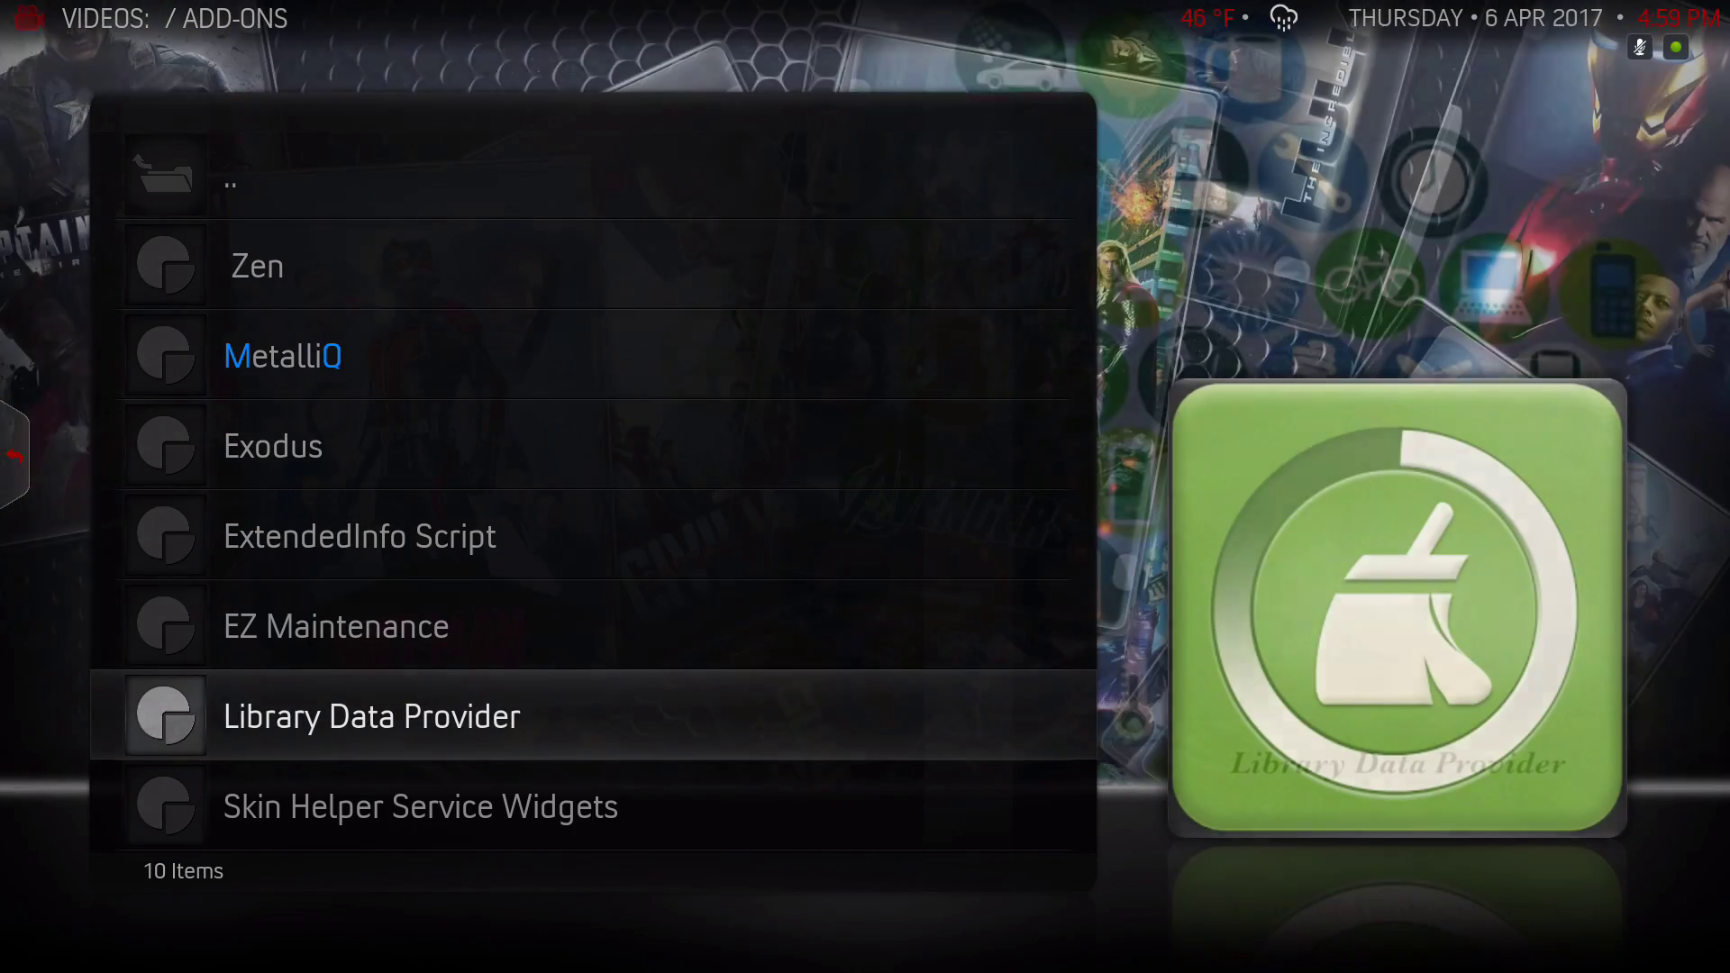
key("Down")
key("Down")
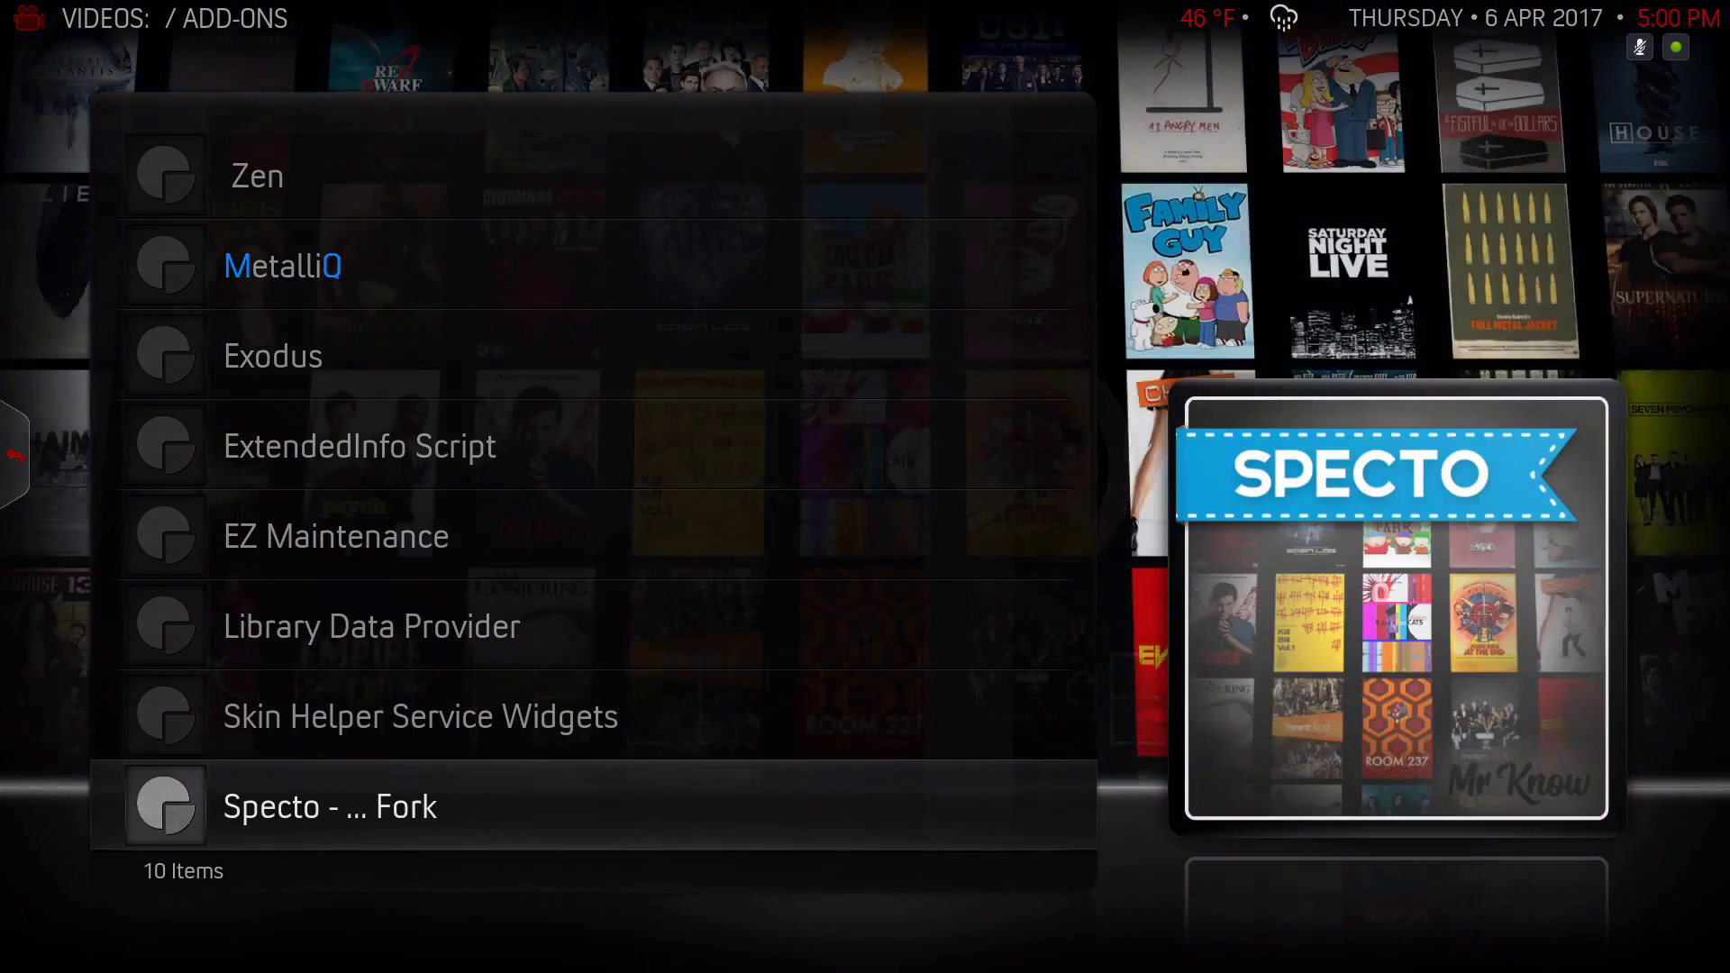
key("Down")
key("Down")
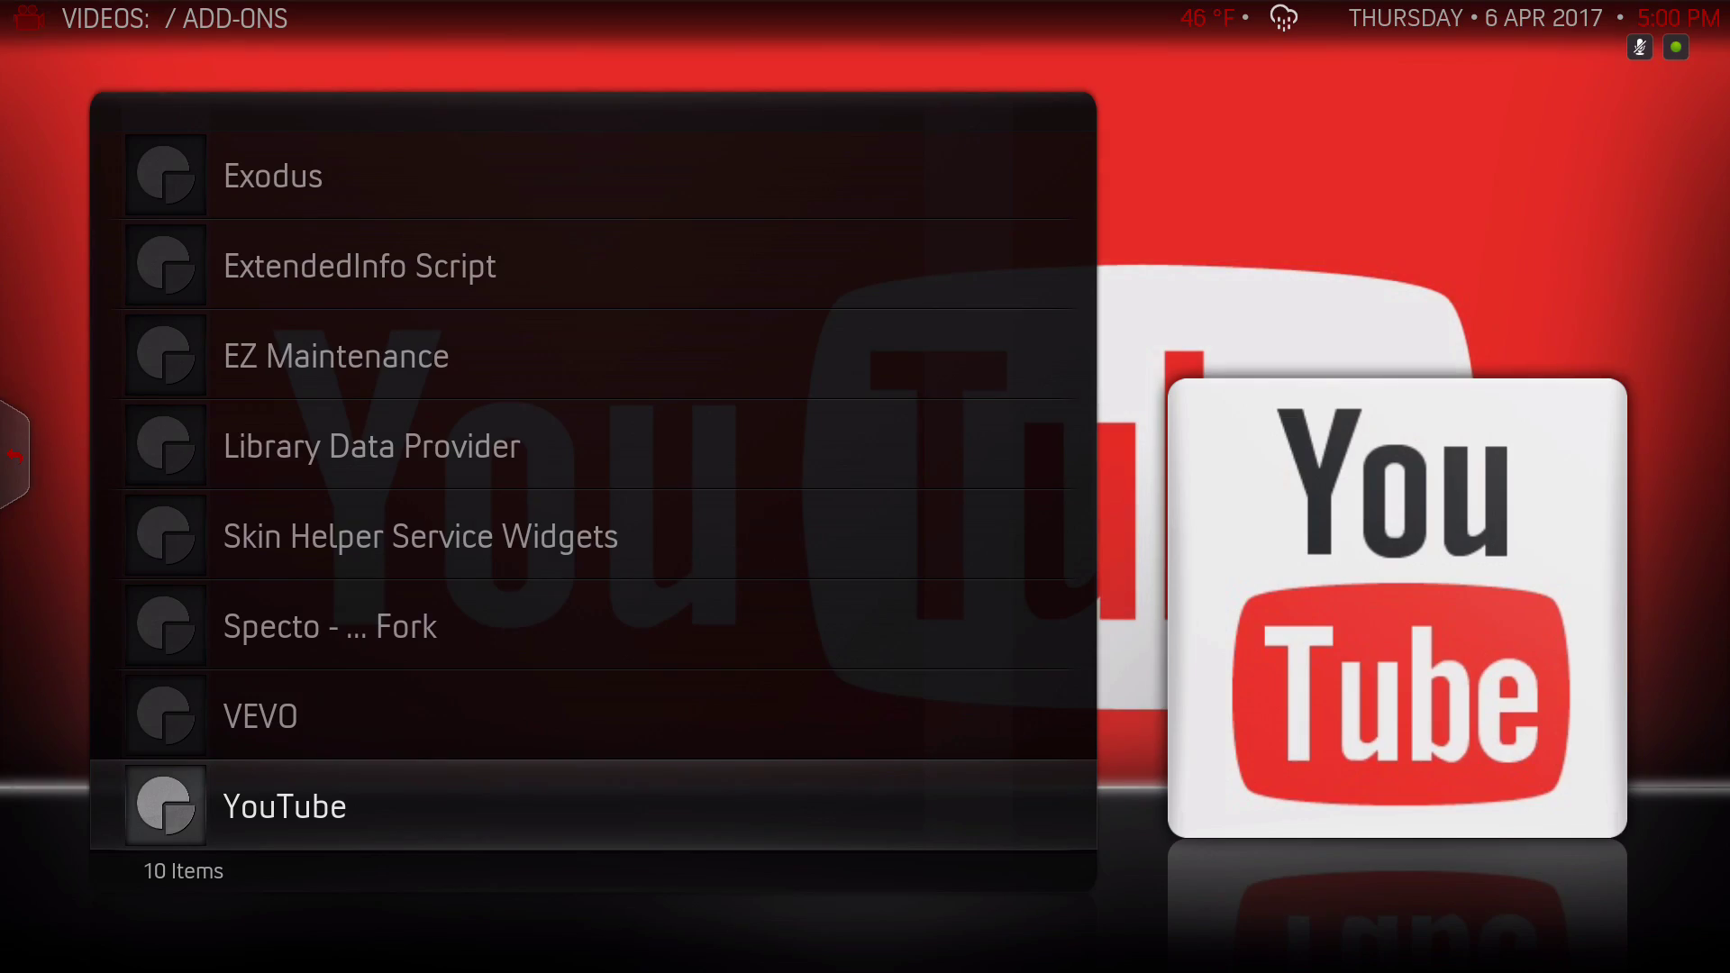
key("Up")
key("Up")
key("Up")
key("Down")
key("Down")
key("Down")
key("Down")
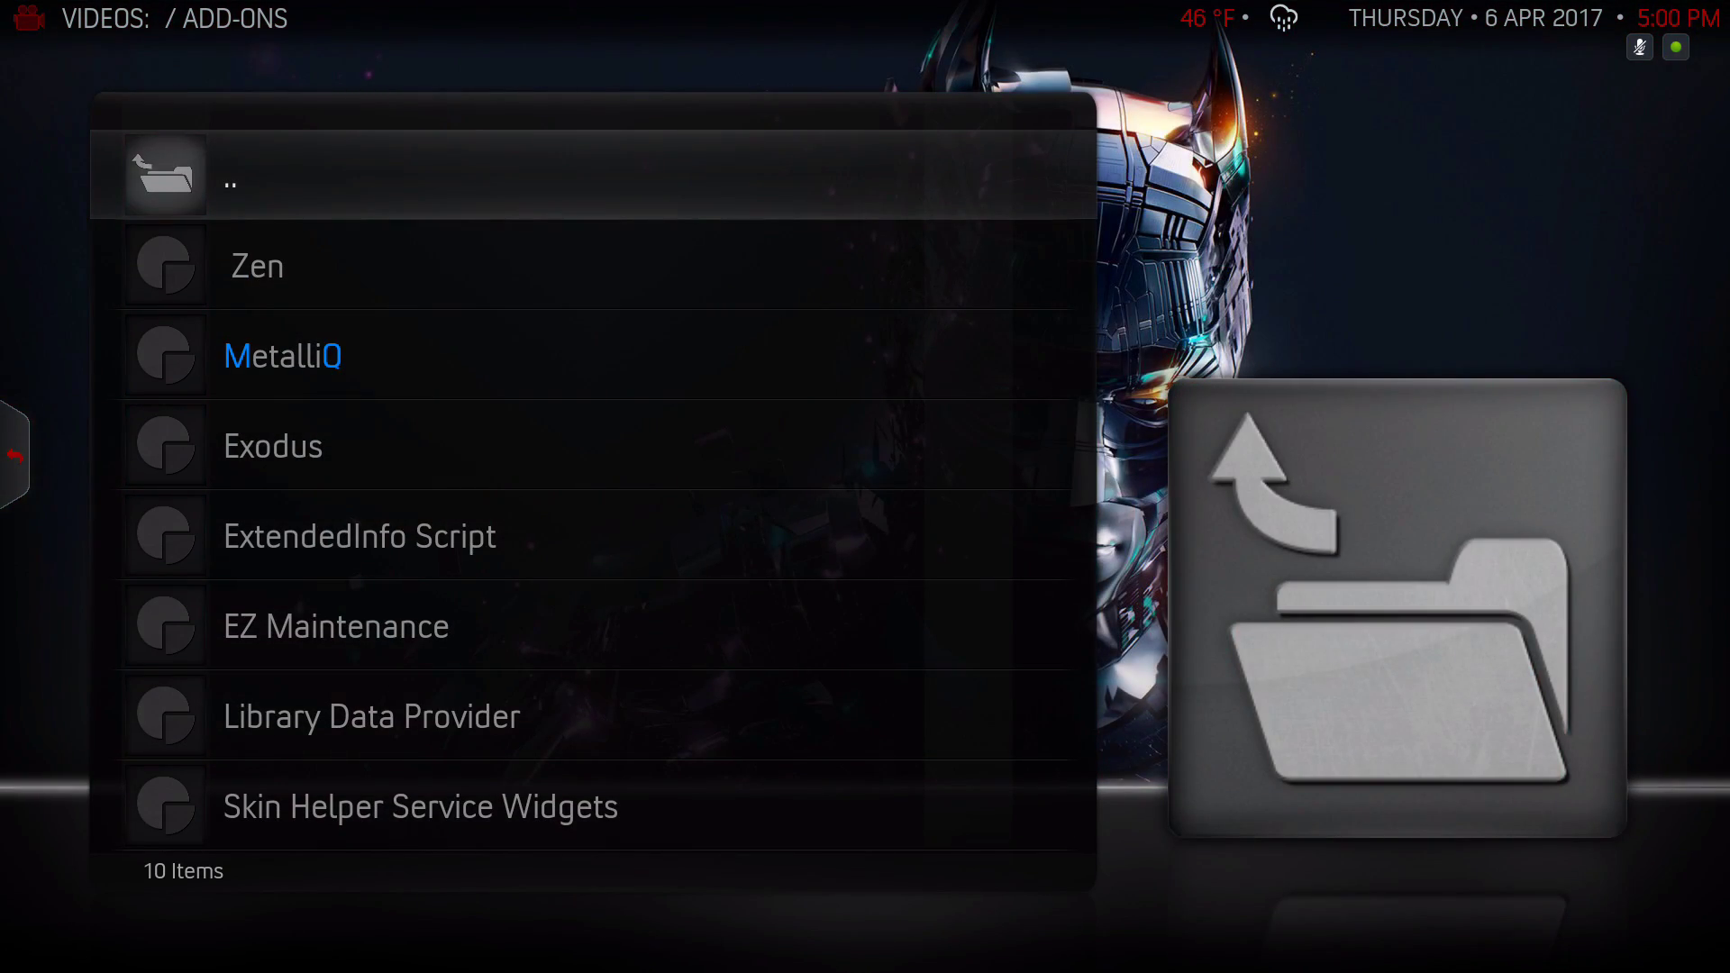
key("Return")
Open the Pictures picture add-ons, which hold only Easy Wallpapers, and back out to home
key("Right")
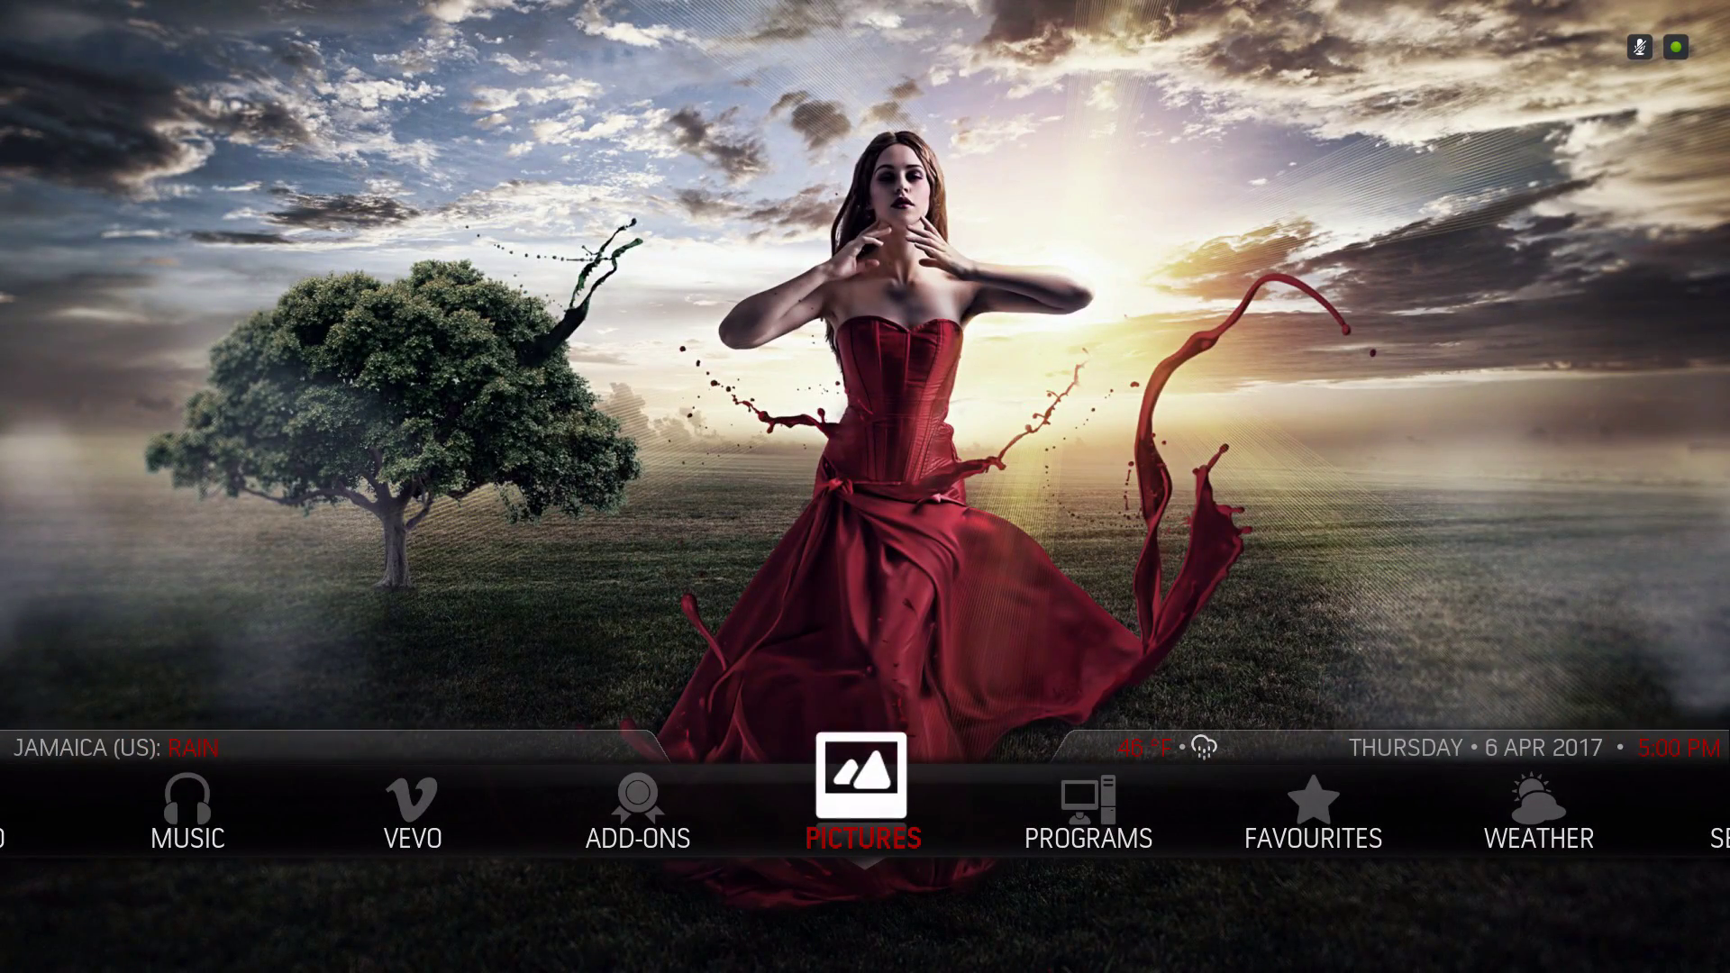
key("Return")
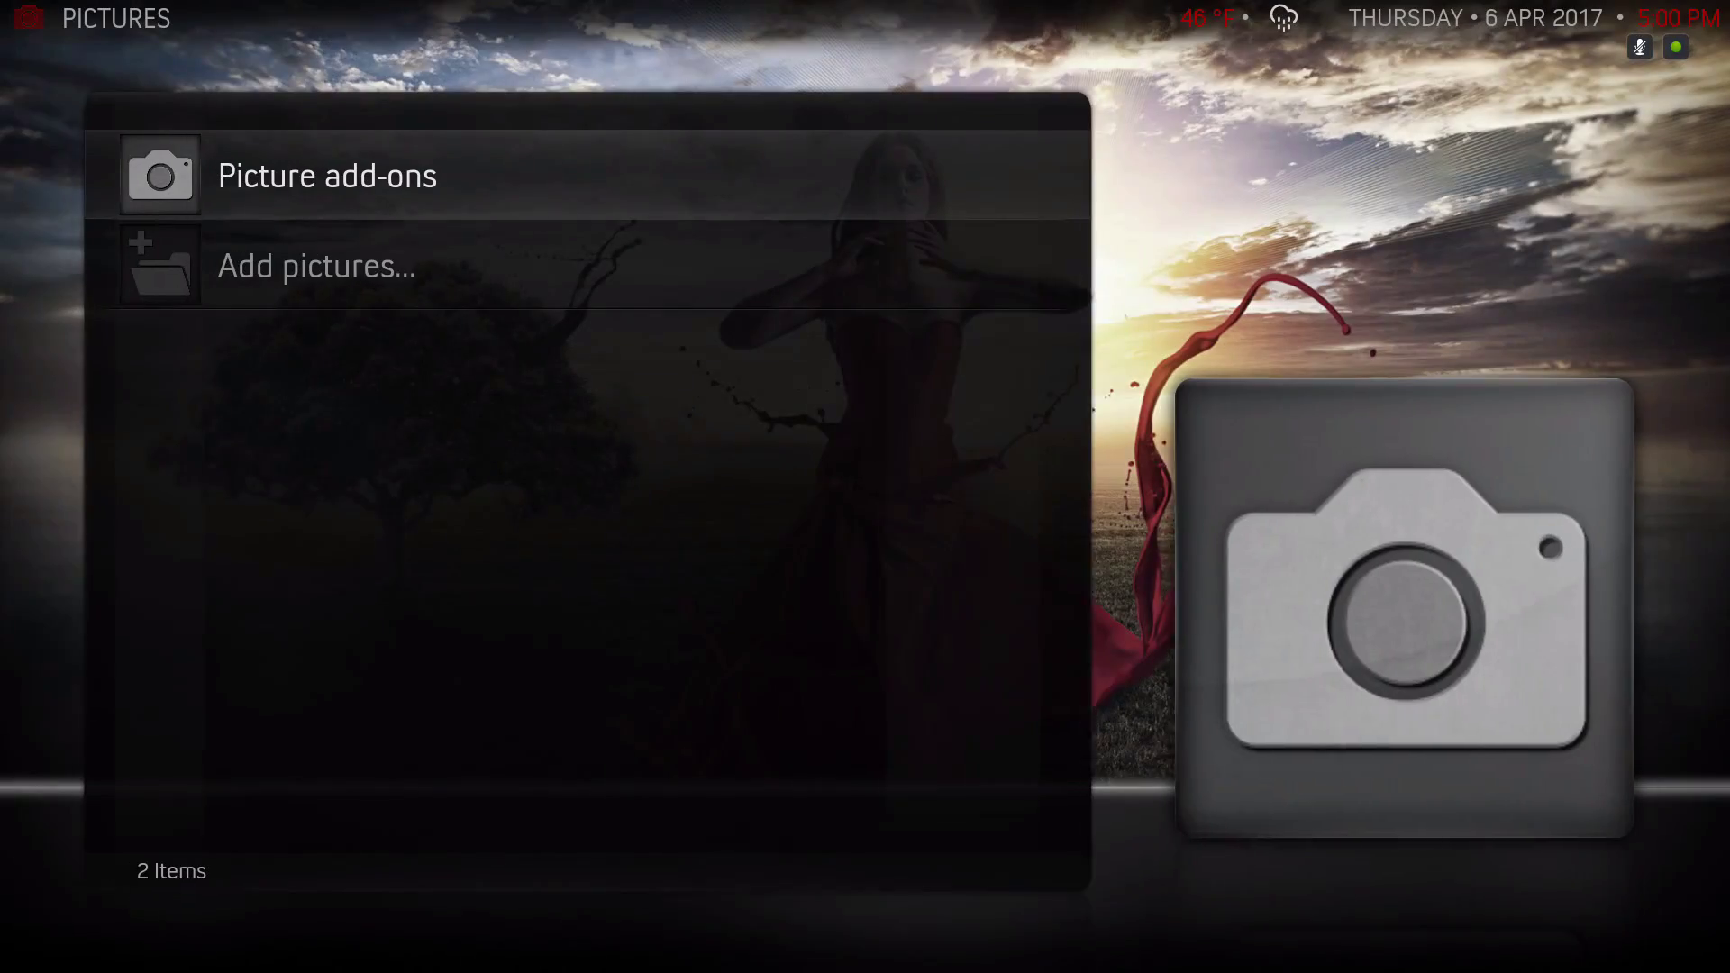
key("Return")
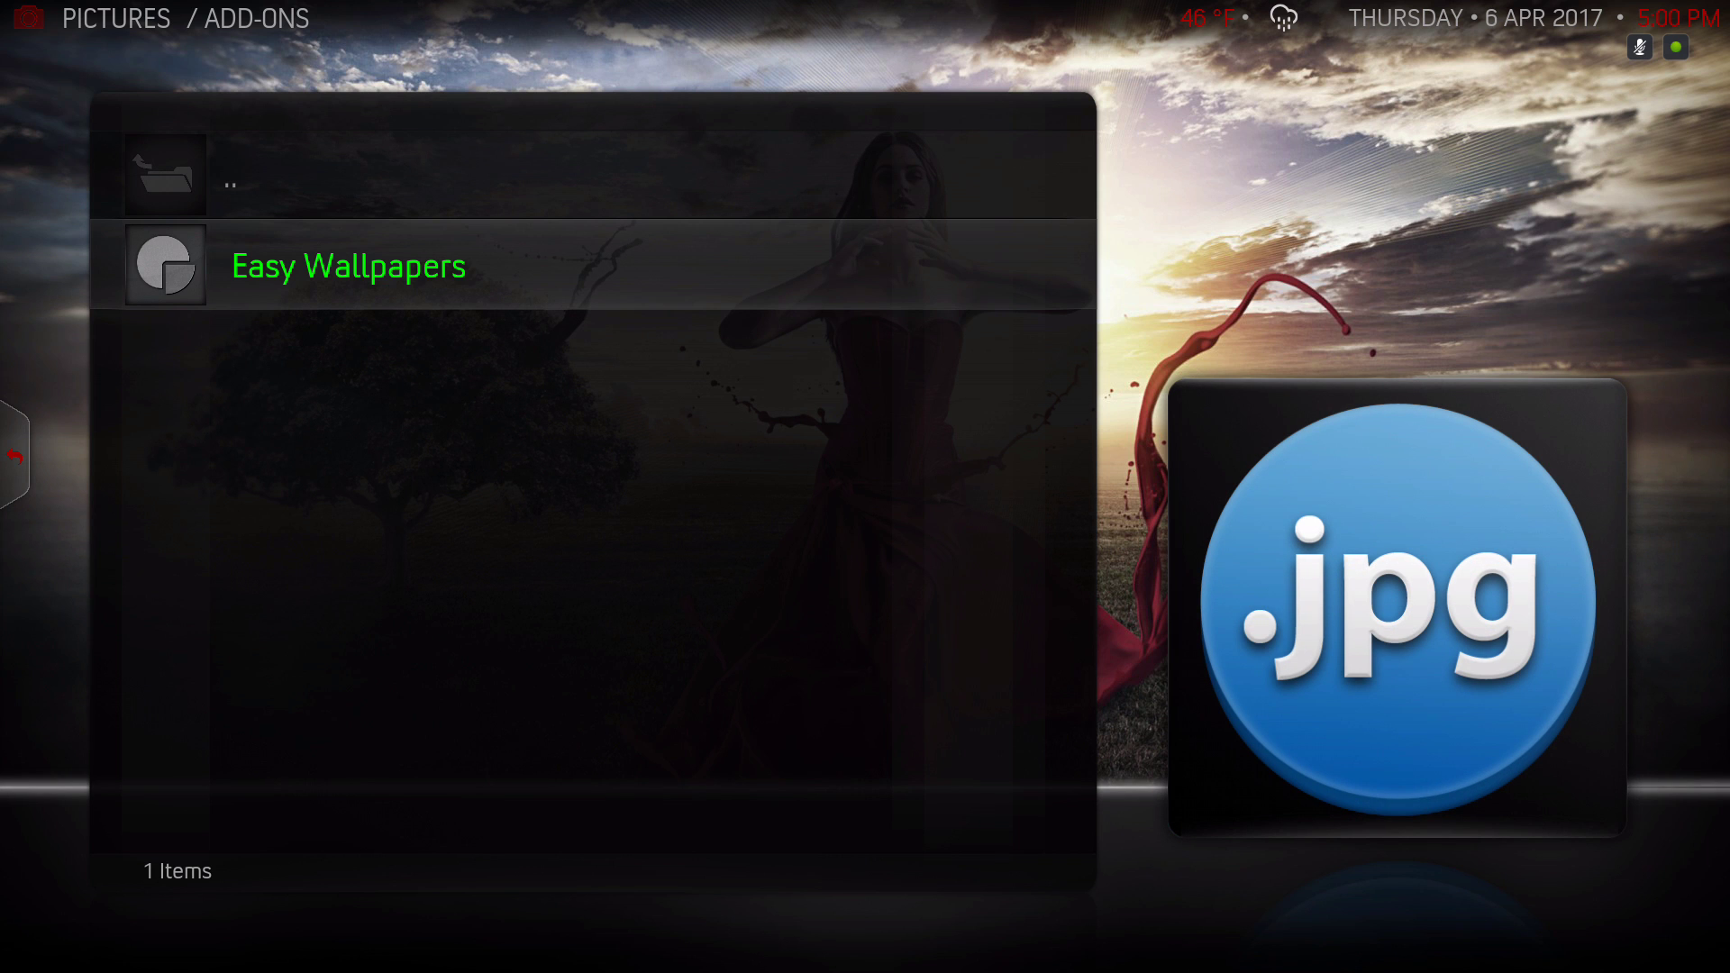
key("BackSpace")
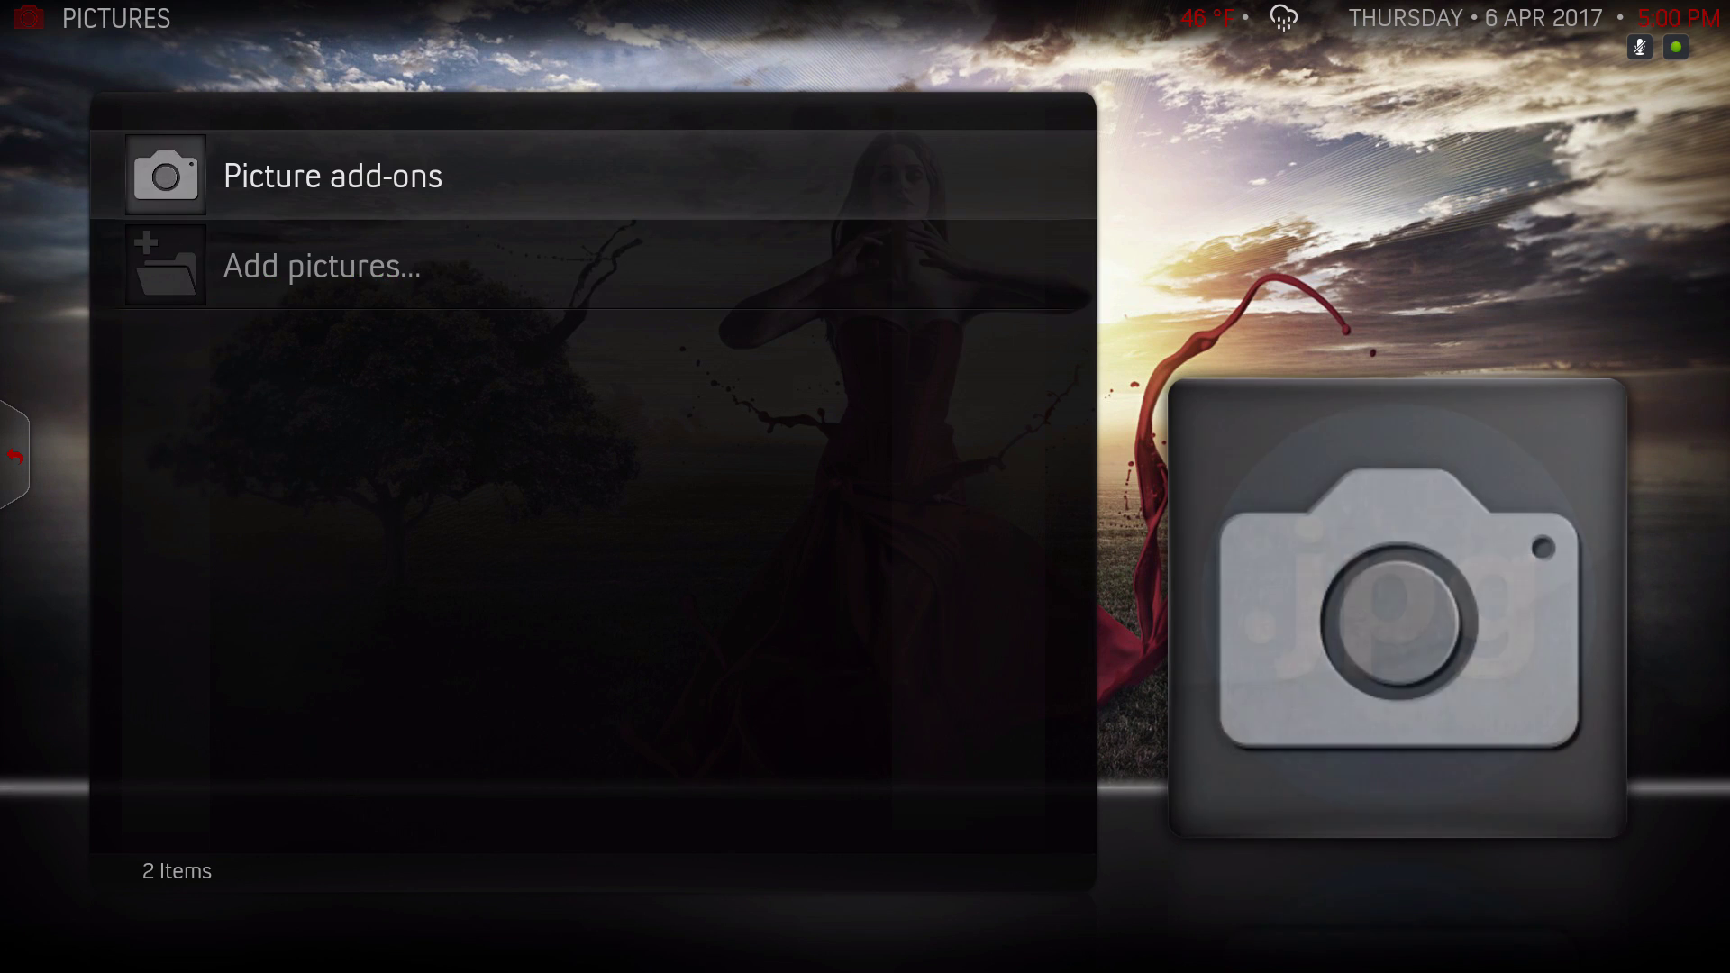
key("BackSpace")
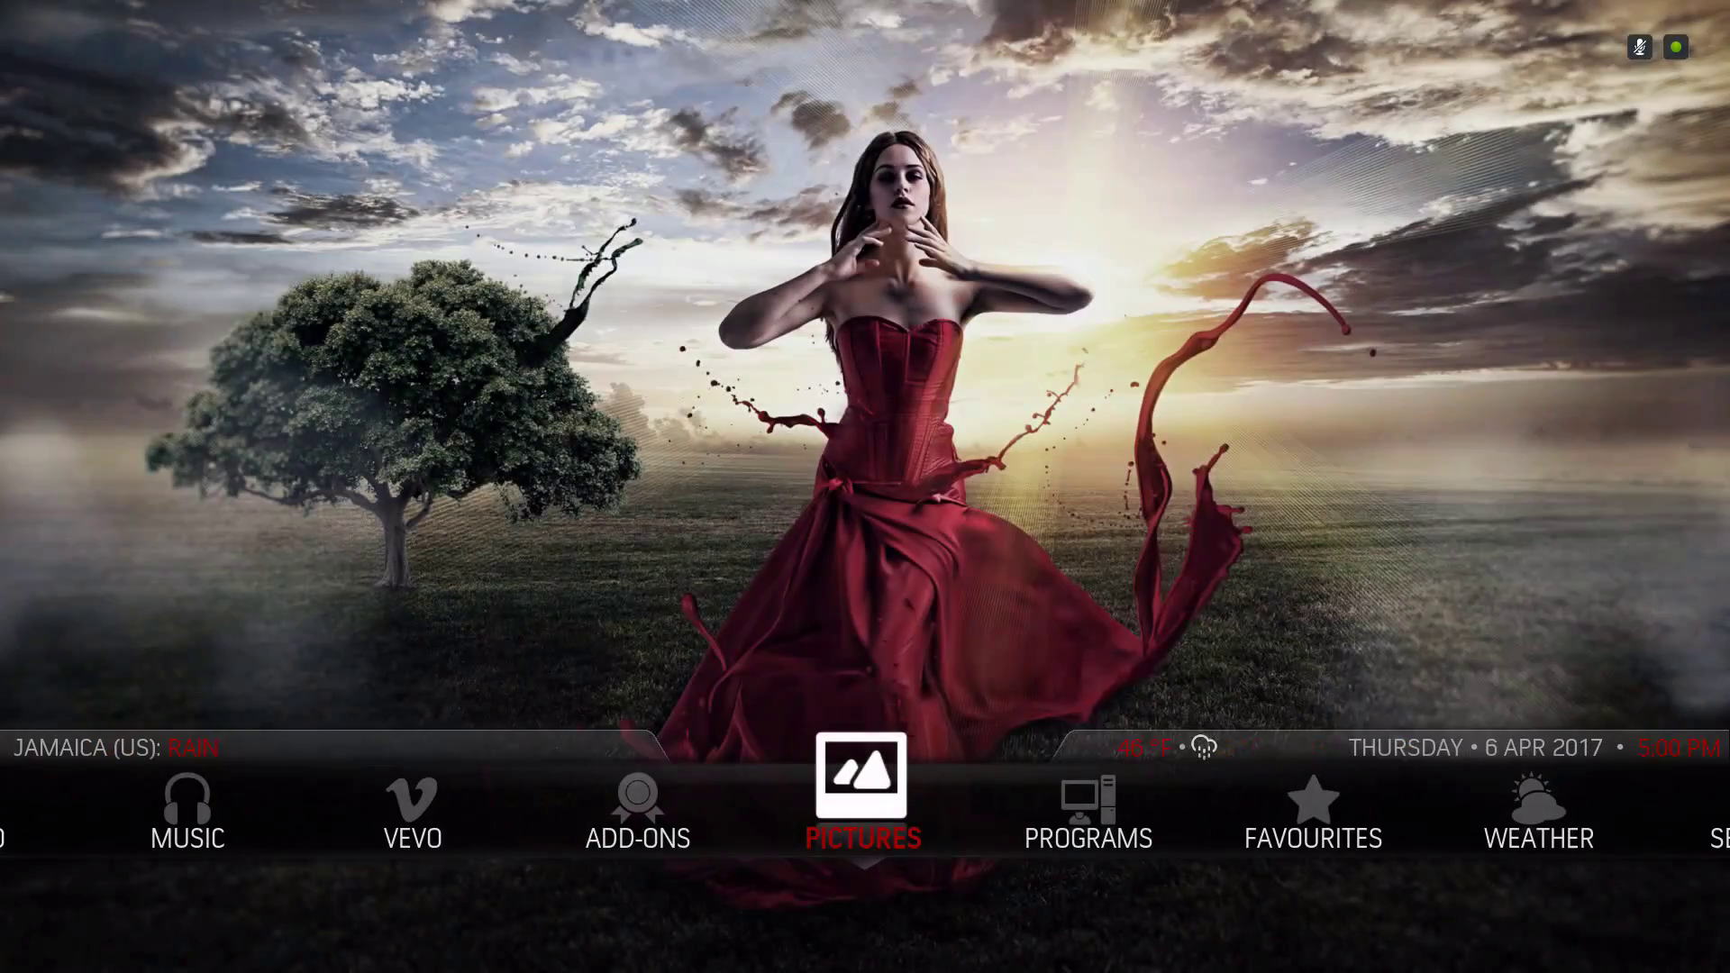
Browse the Programs add-ons grid, including YouTube-DL, EZ Maintenance, Ares Wizard and CinemaVision, then return home
key("Right")
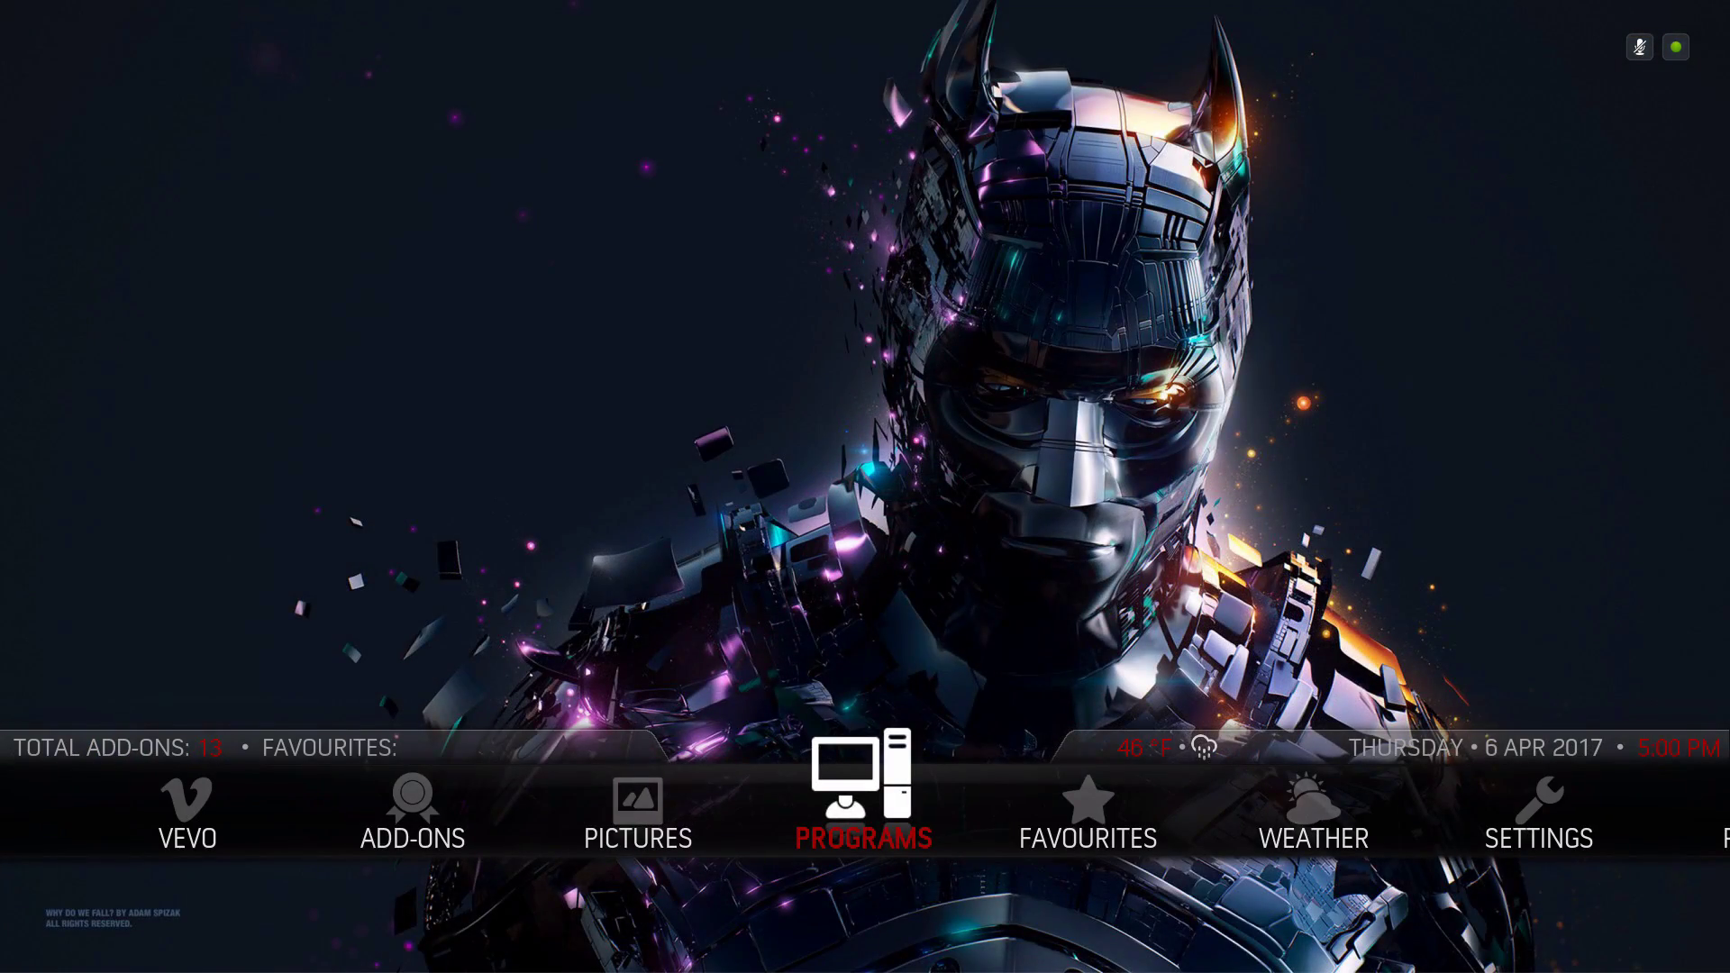
key("Return")
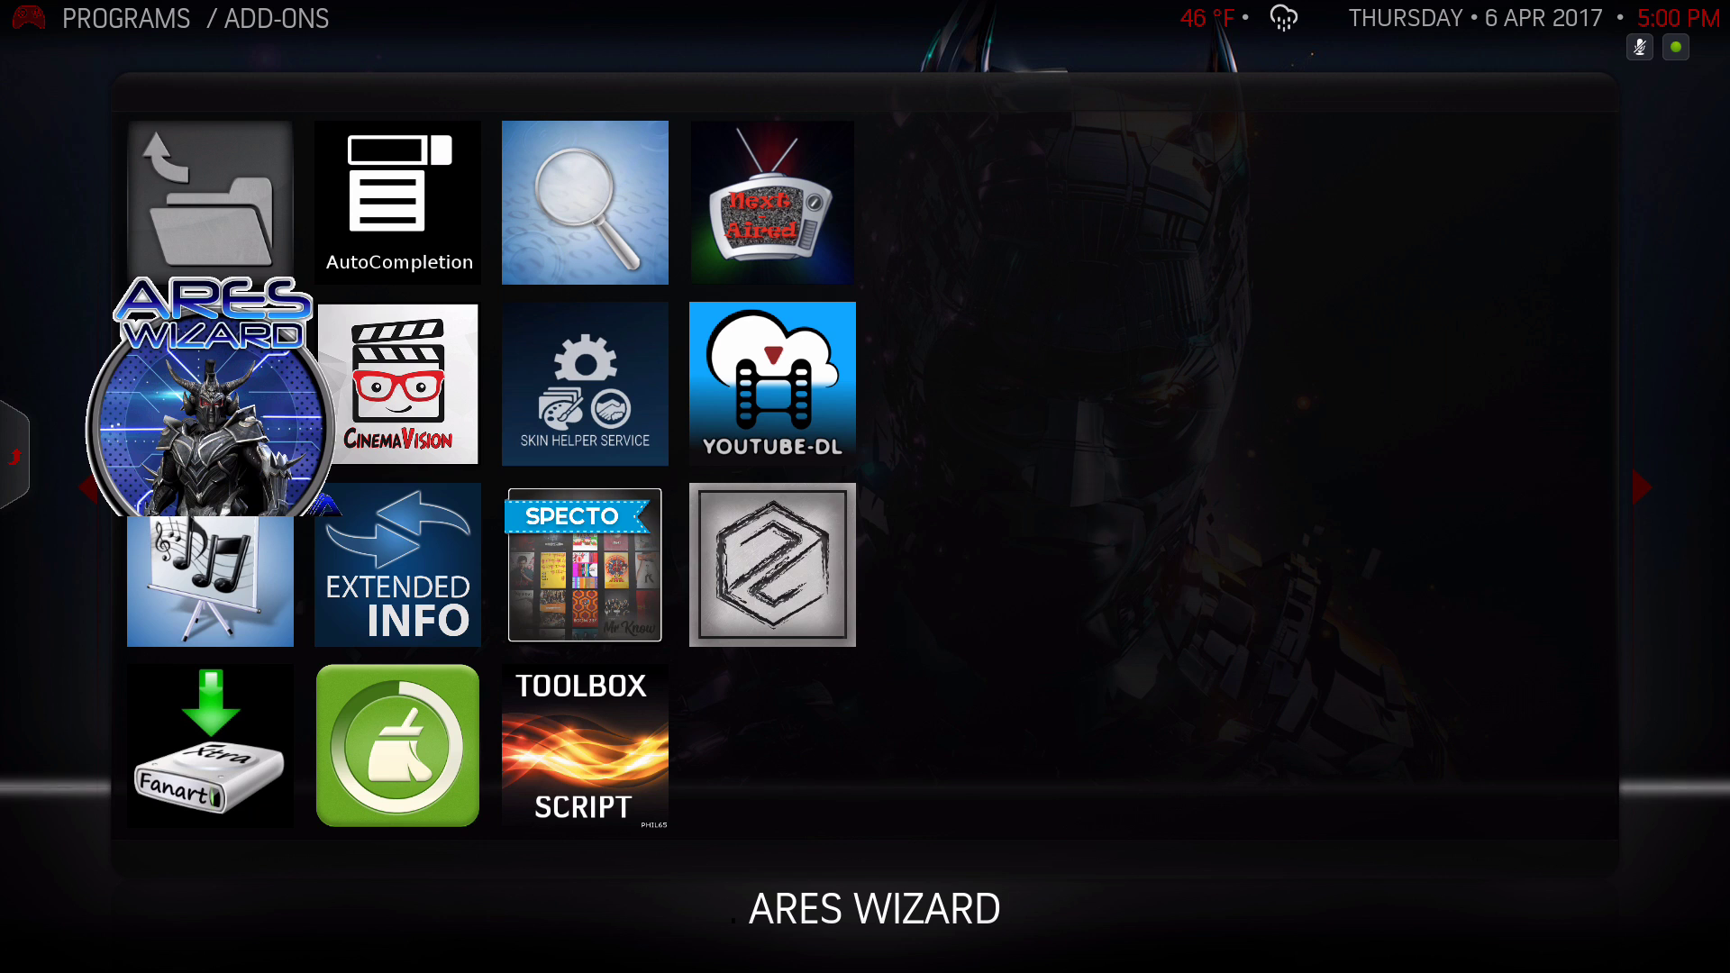
key("Right")
key("Right")
key("Right")
key("Up")
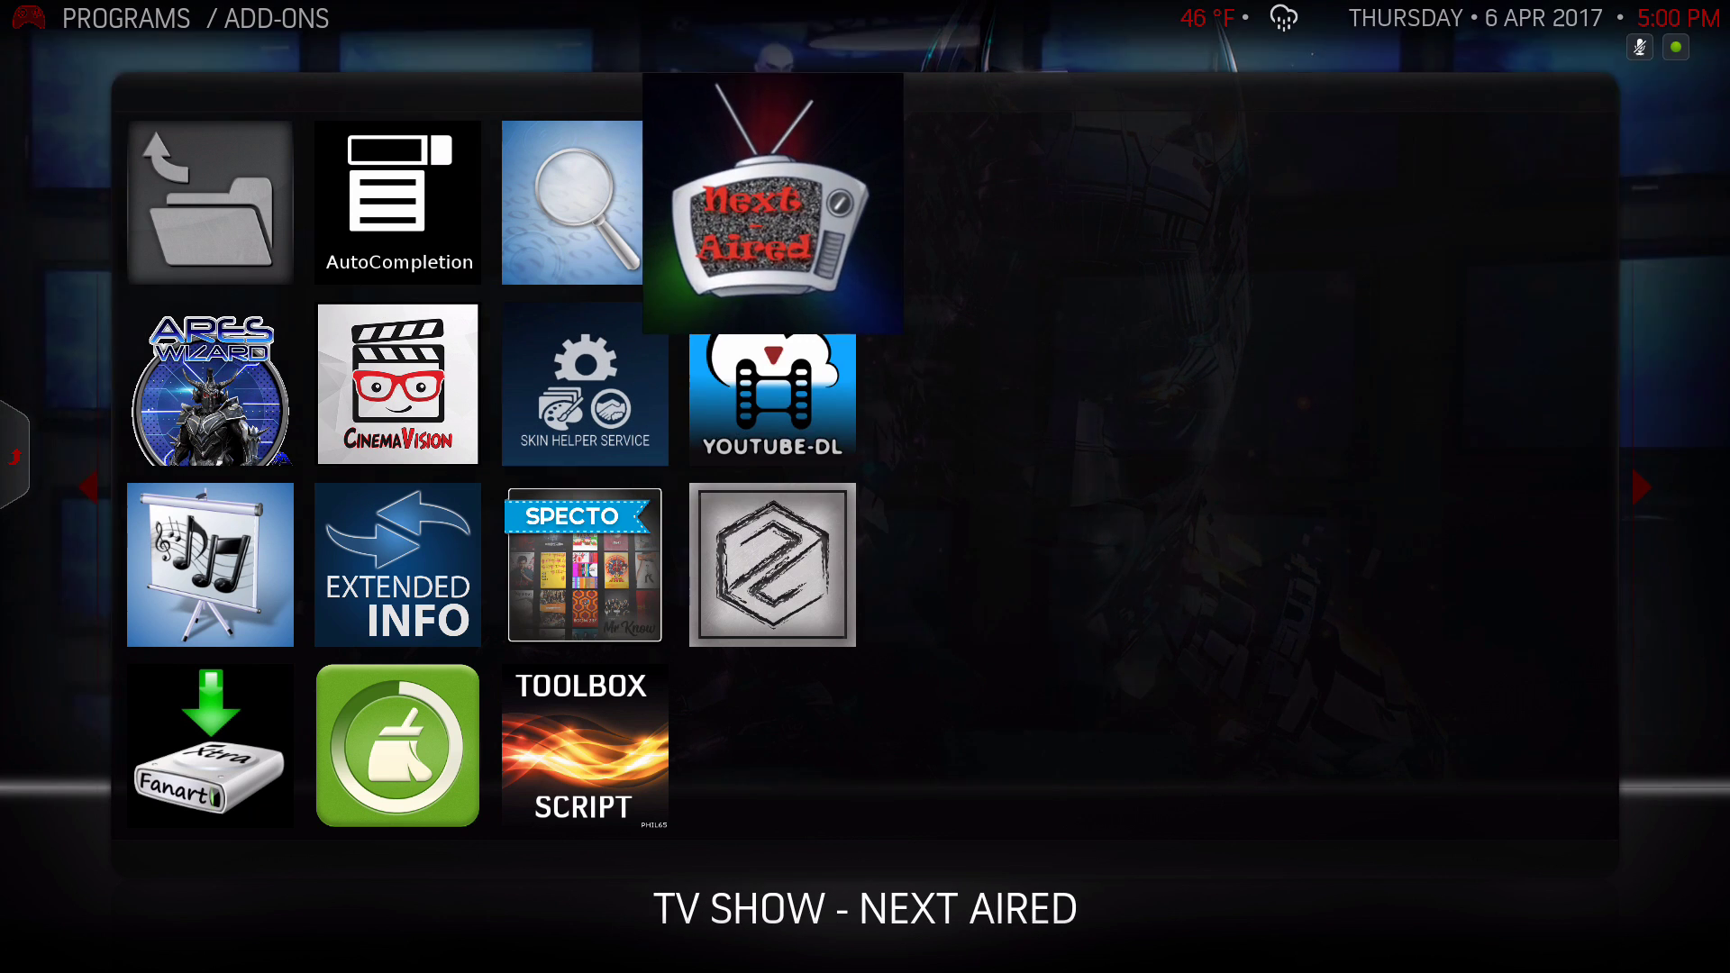
key("Down")
key("Down")
key("Left")
key("Left")
key("Down")
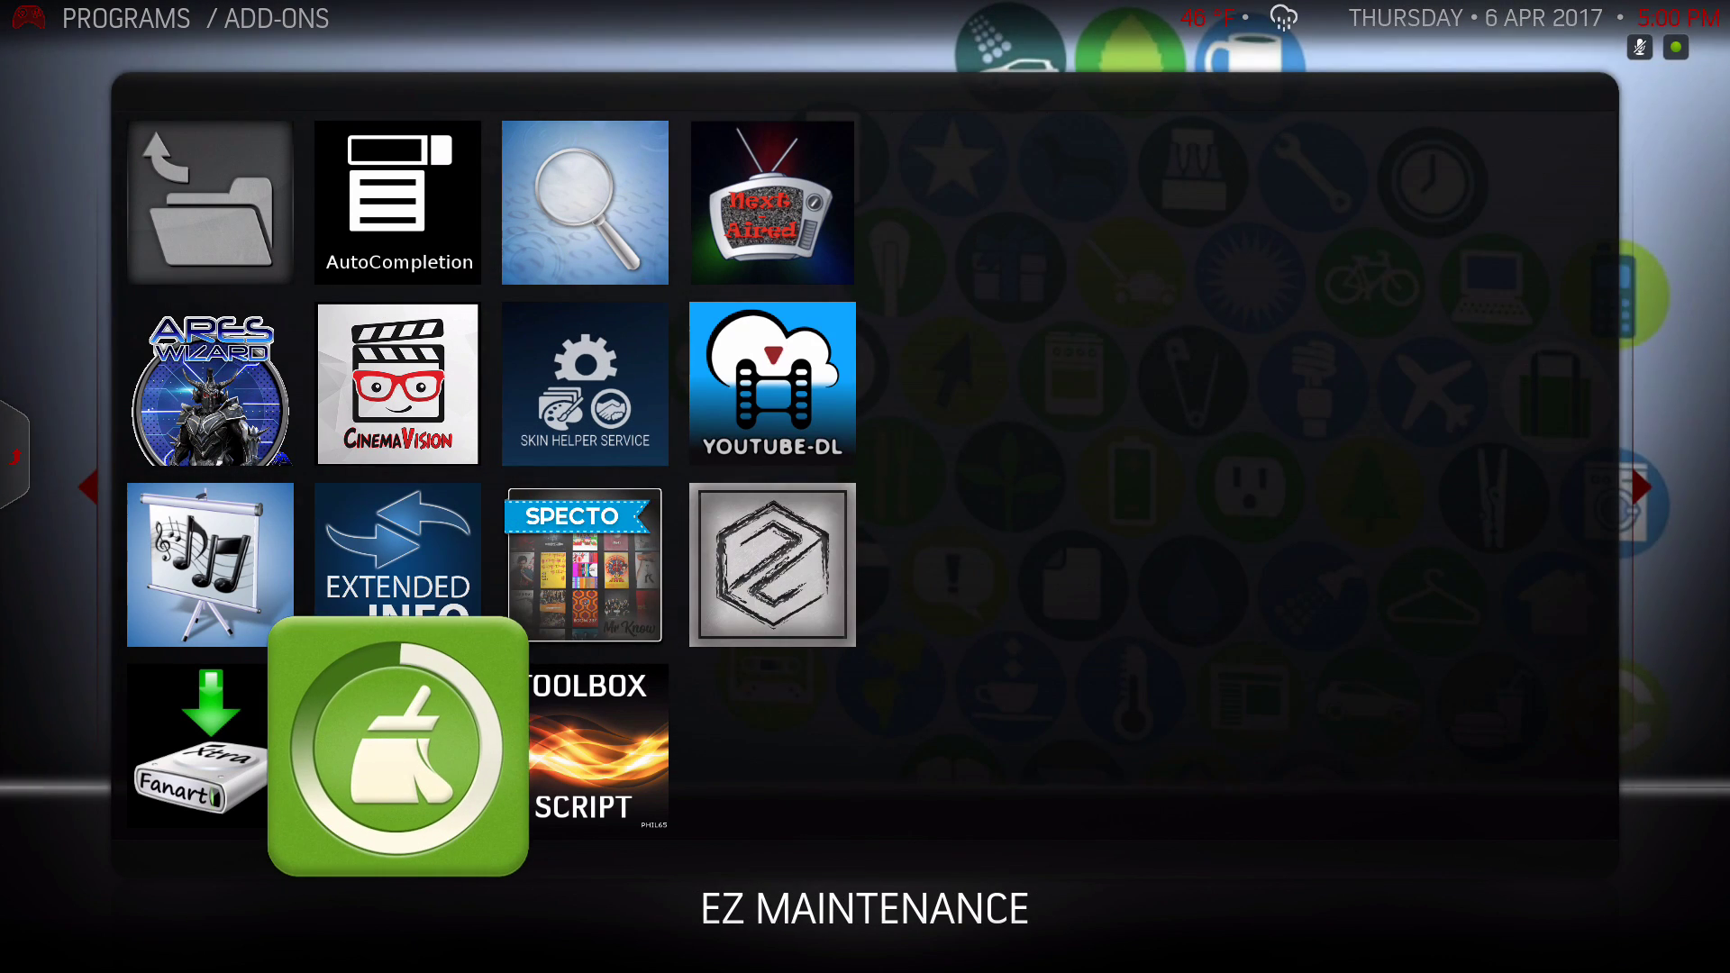
key("Up")
key("Up")
key("Left")
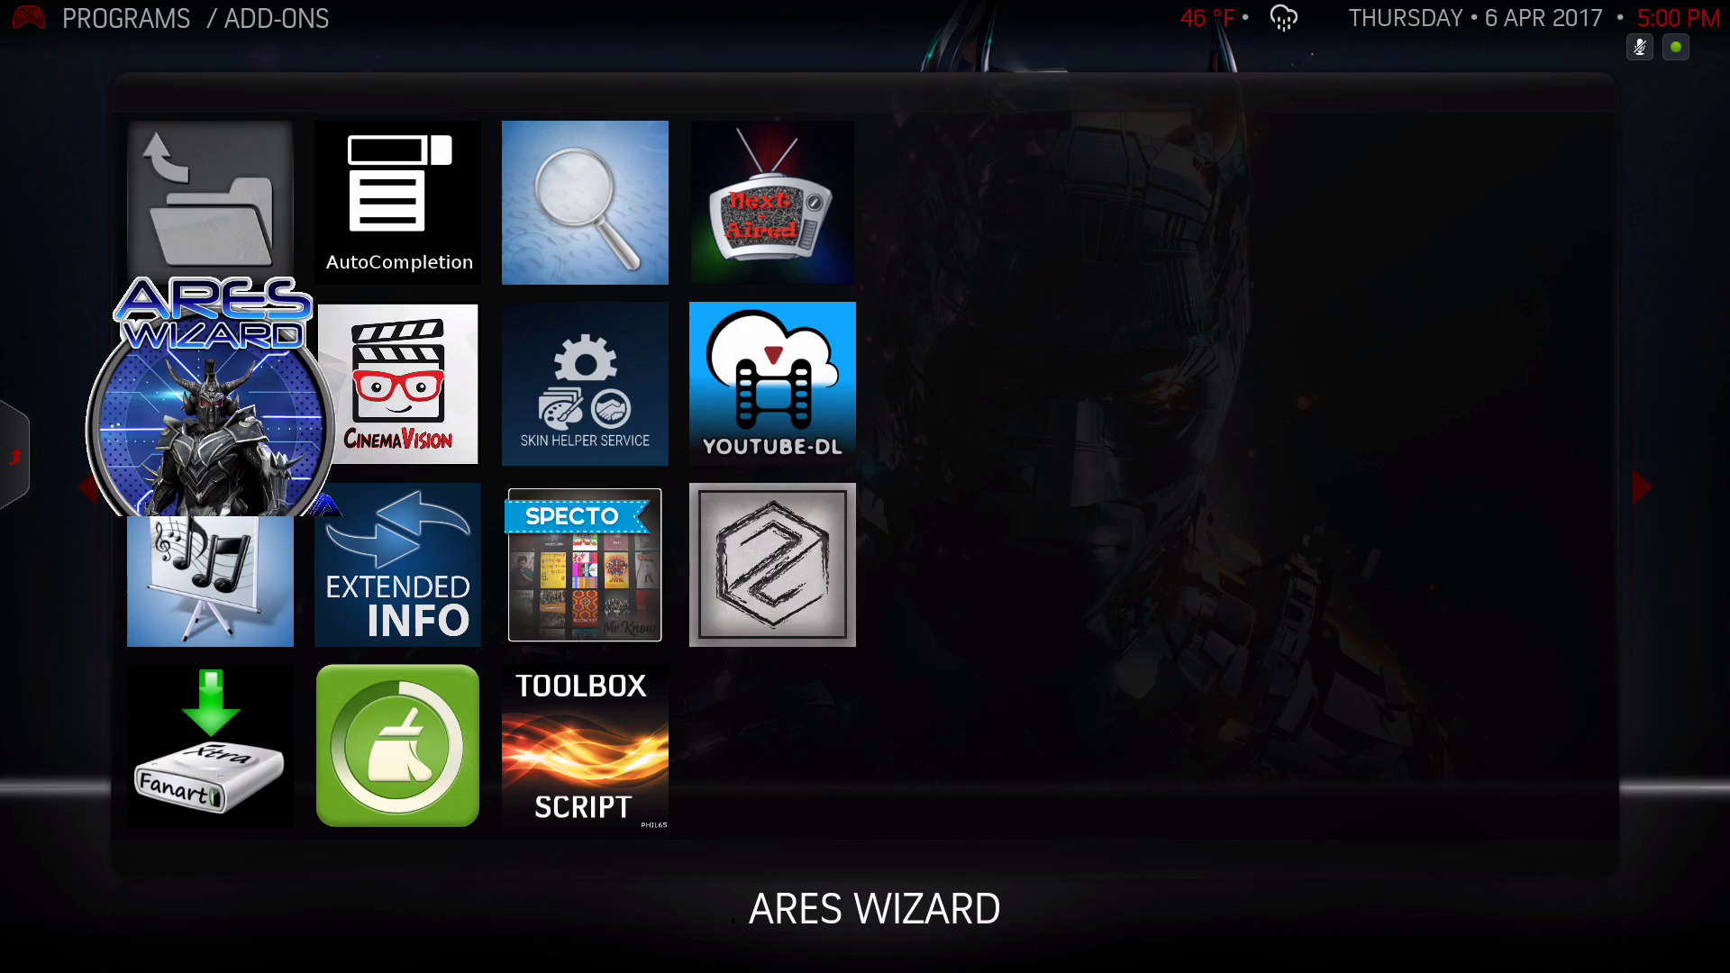
key("Right")
key("Escape")
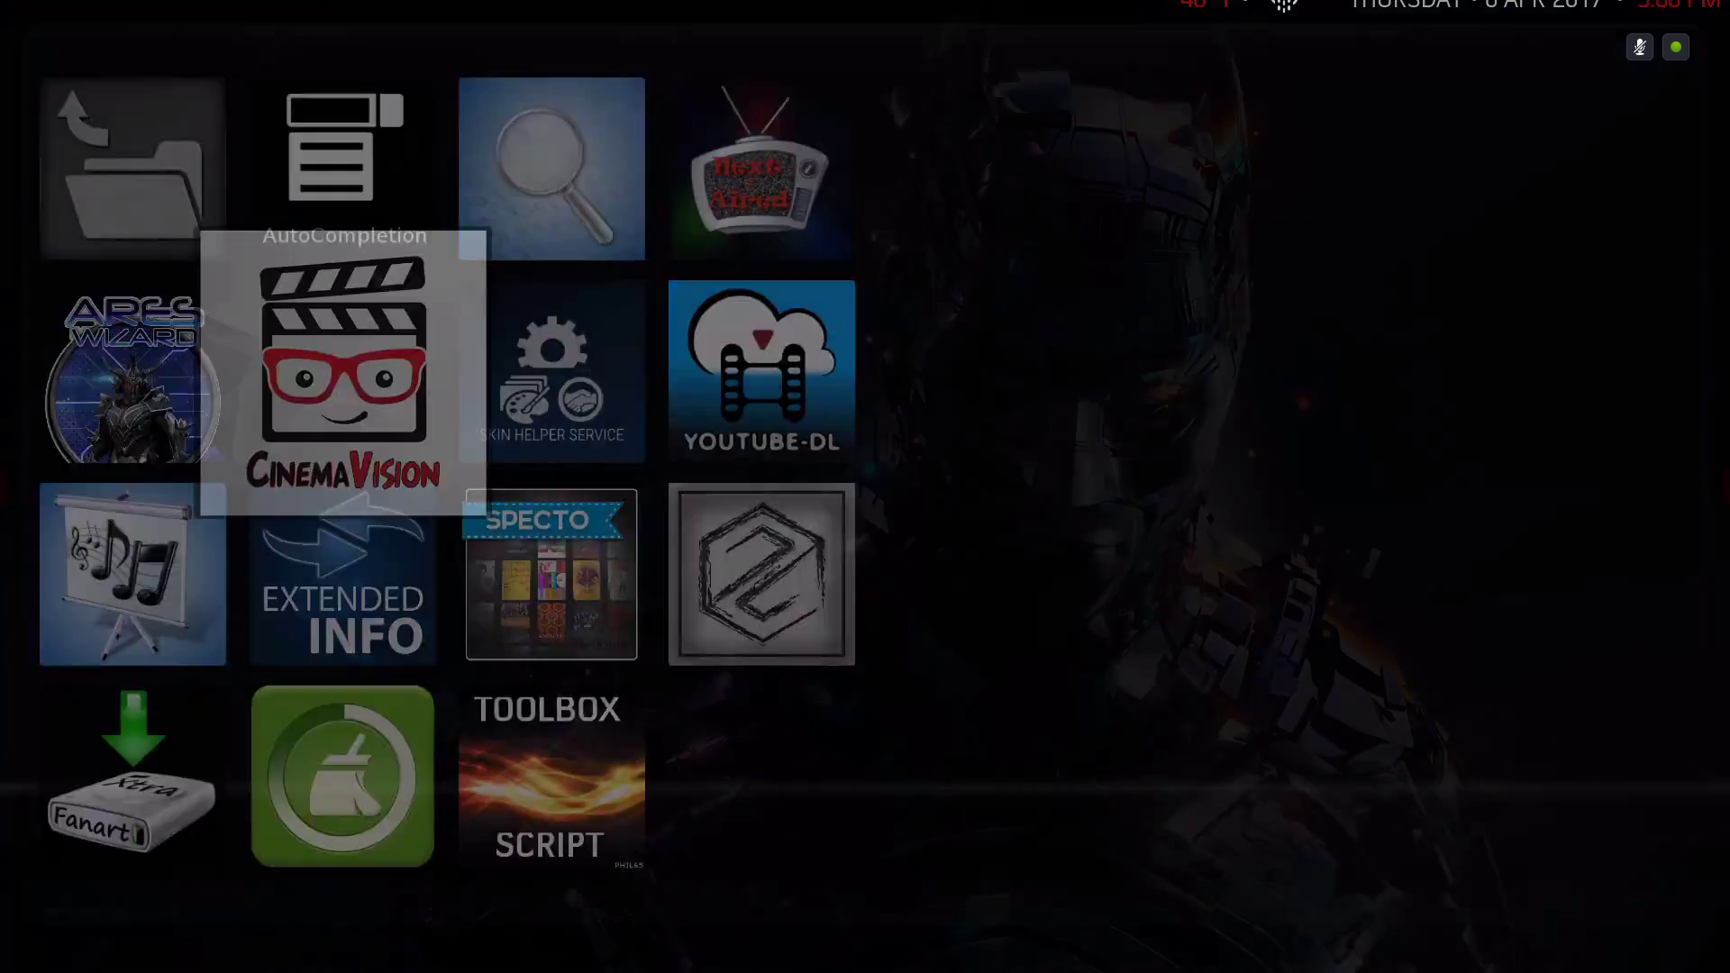
key("Right")
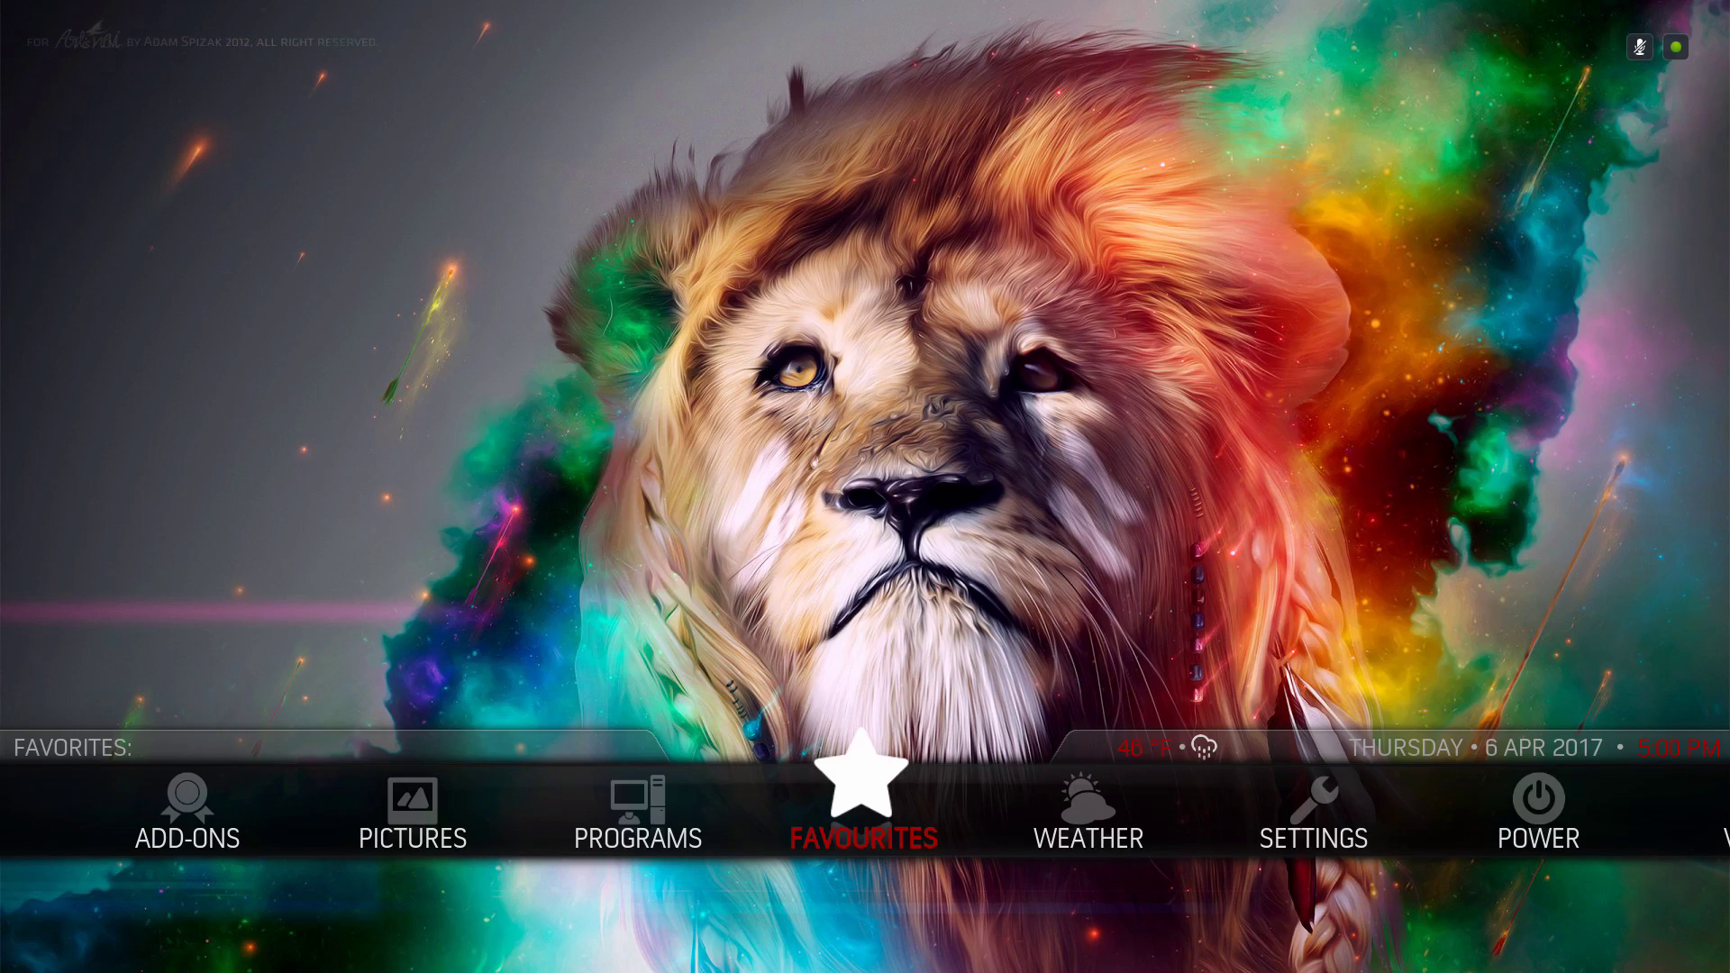
key("Right")
key("Right")
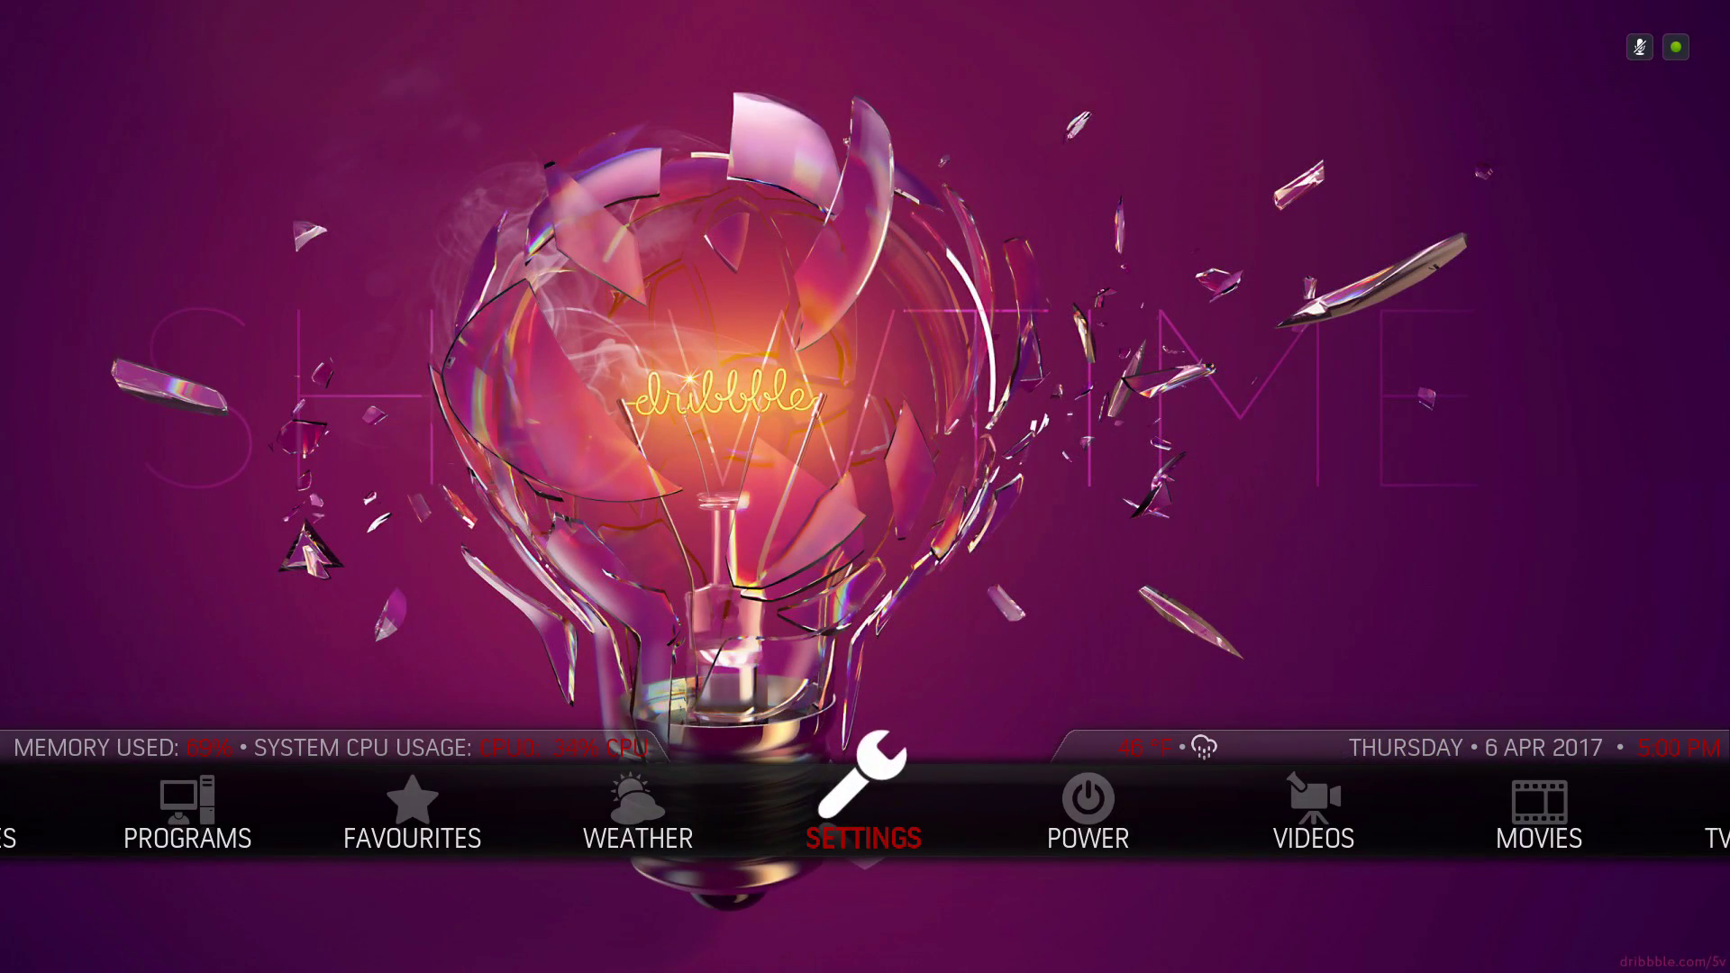
key("Right")
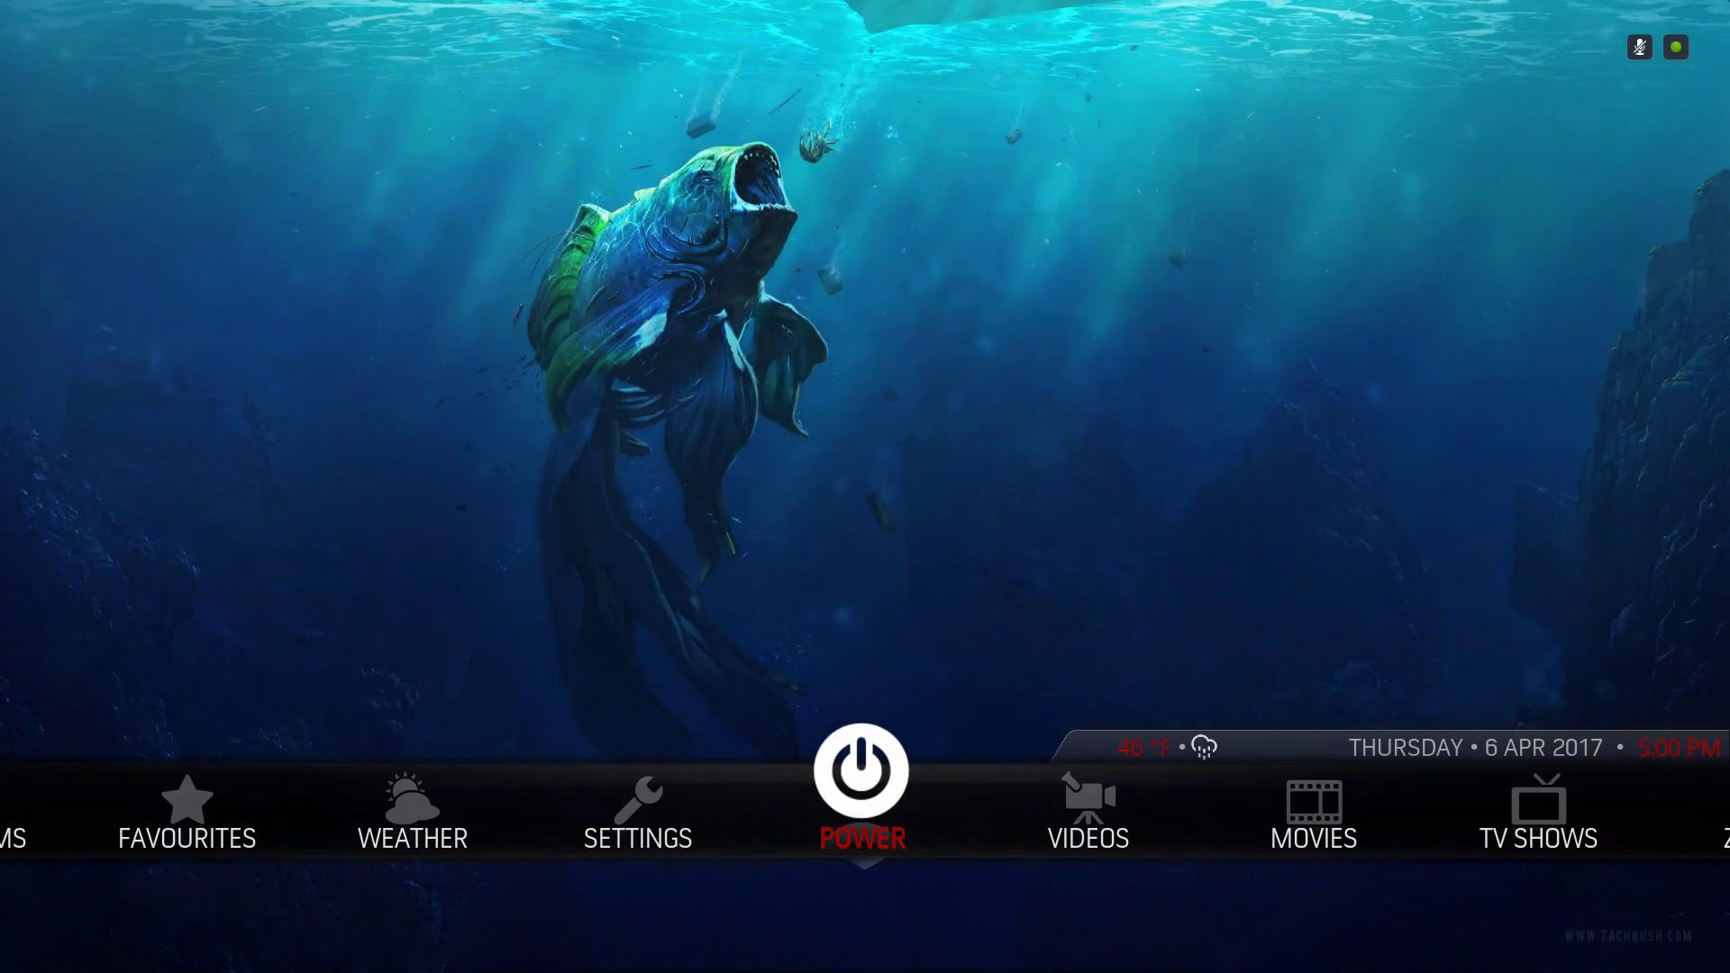
key("Return")
key("Down")
key("Down")
key("Down")
key("Down")
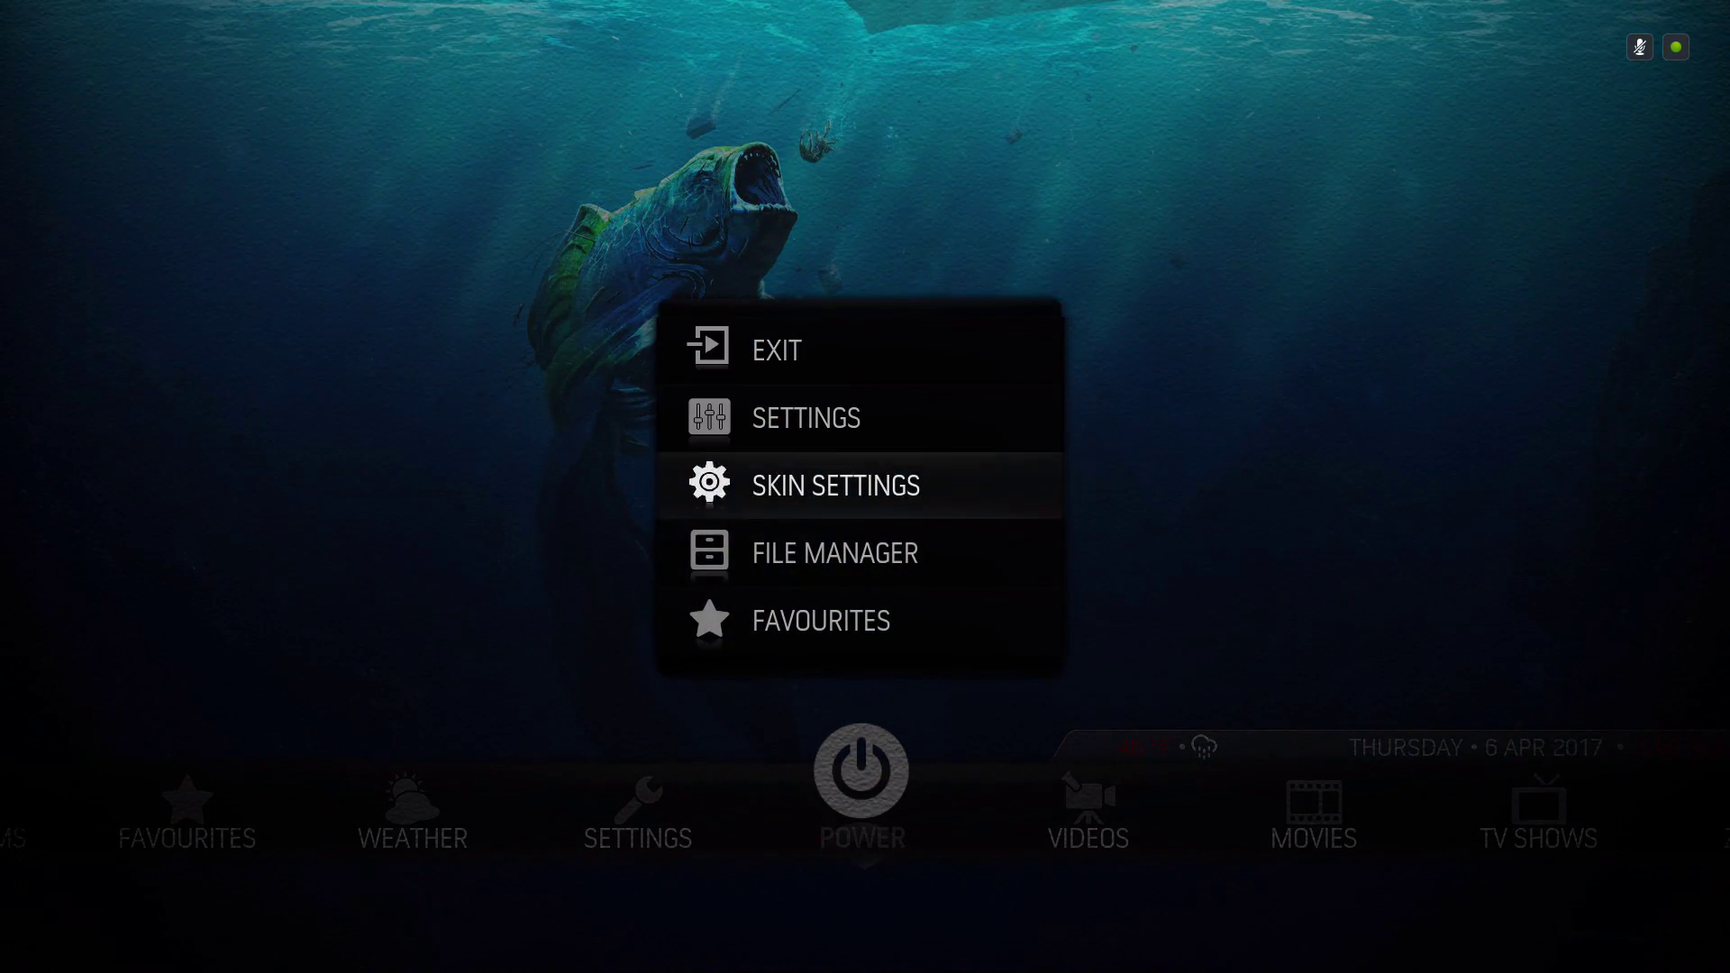
key("Up")
key("Up")
key("Up")
key("Escape")
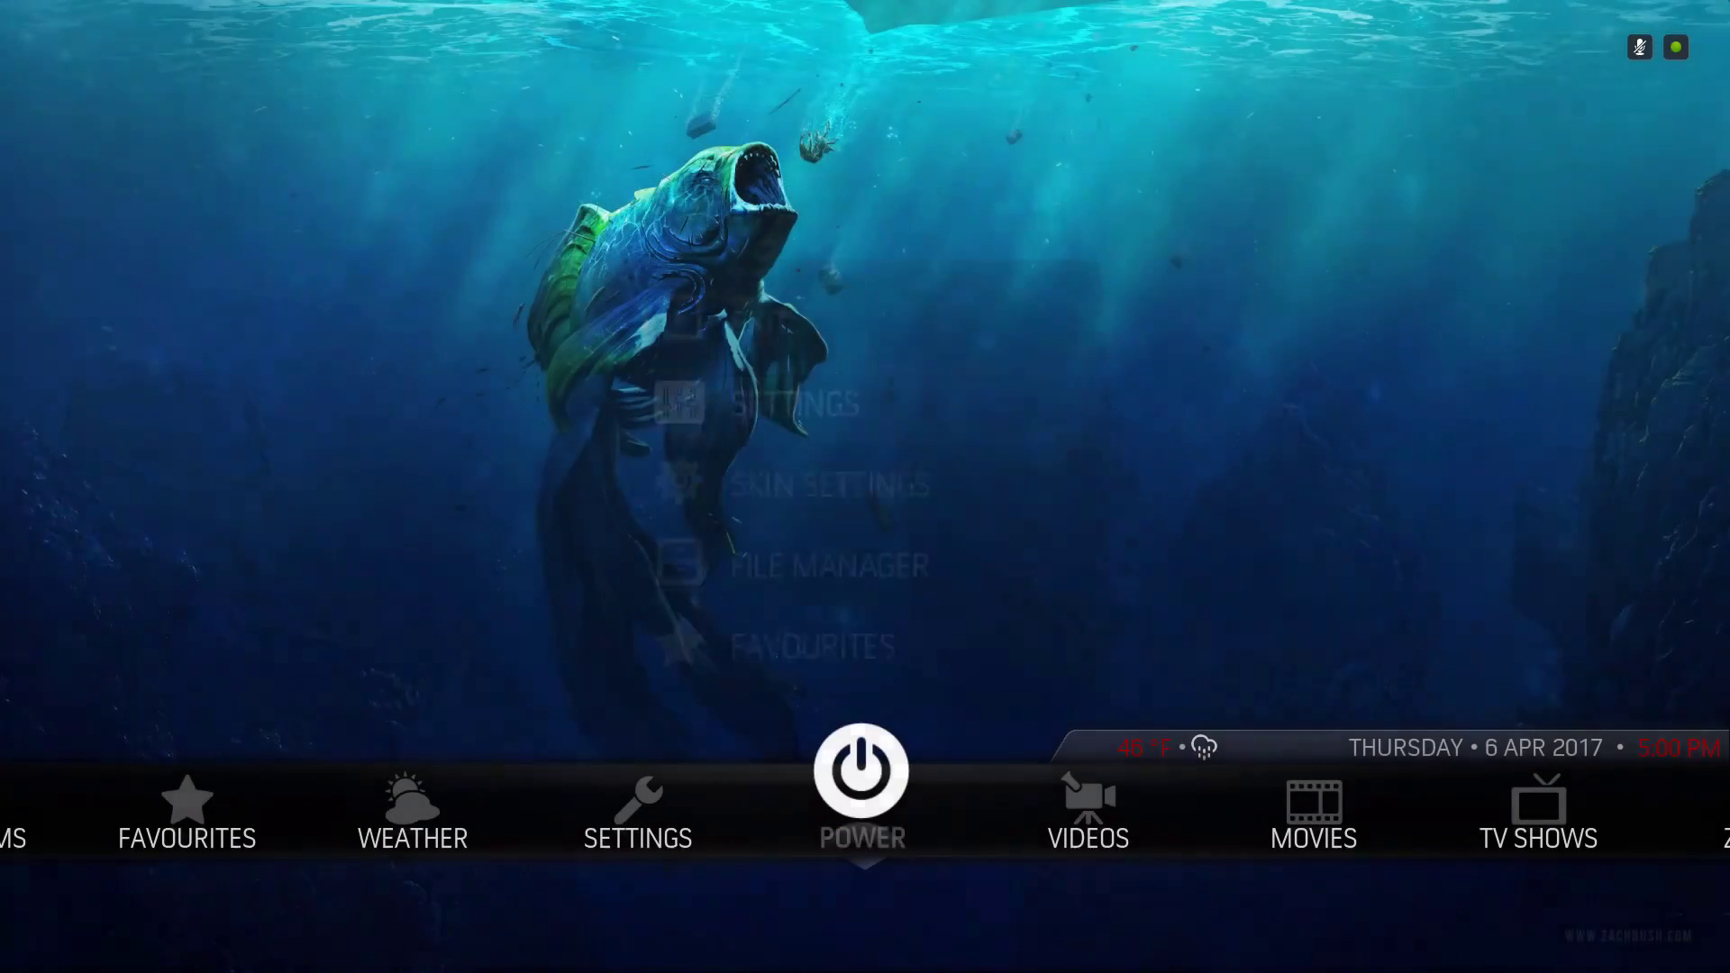
key("Left")
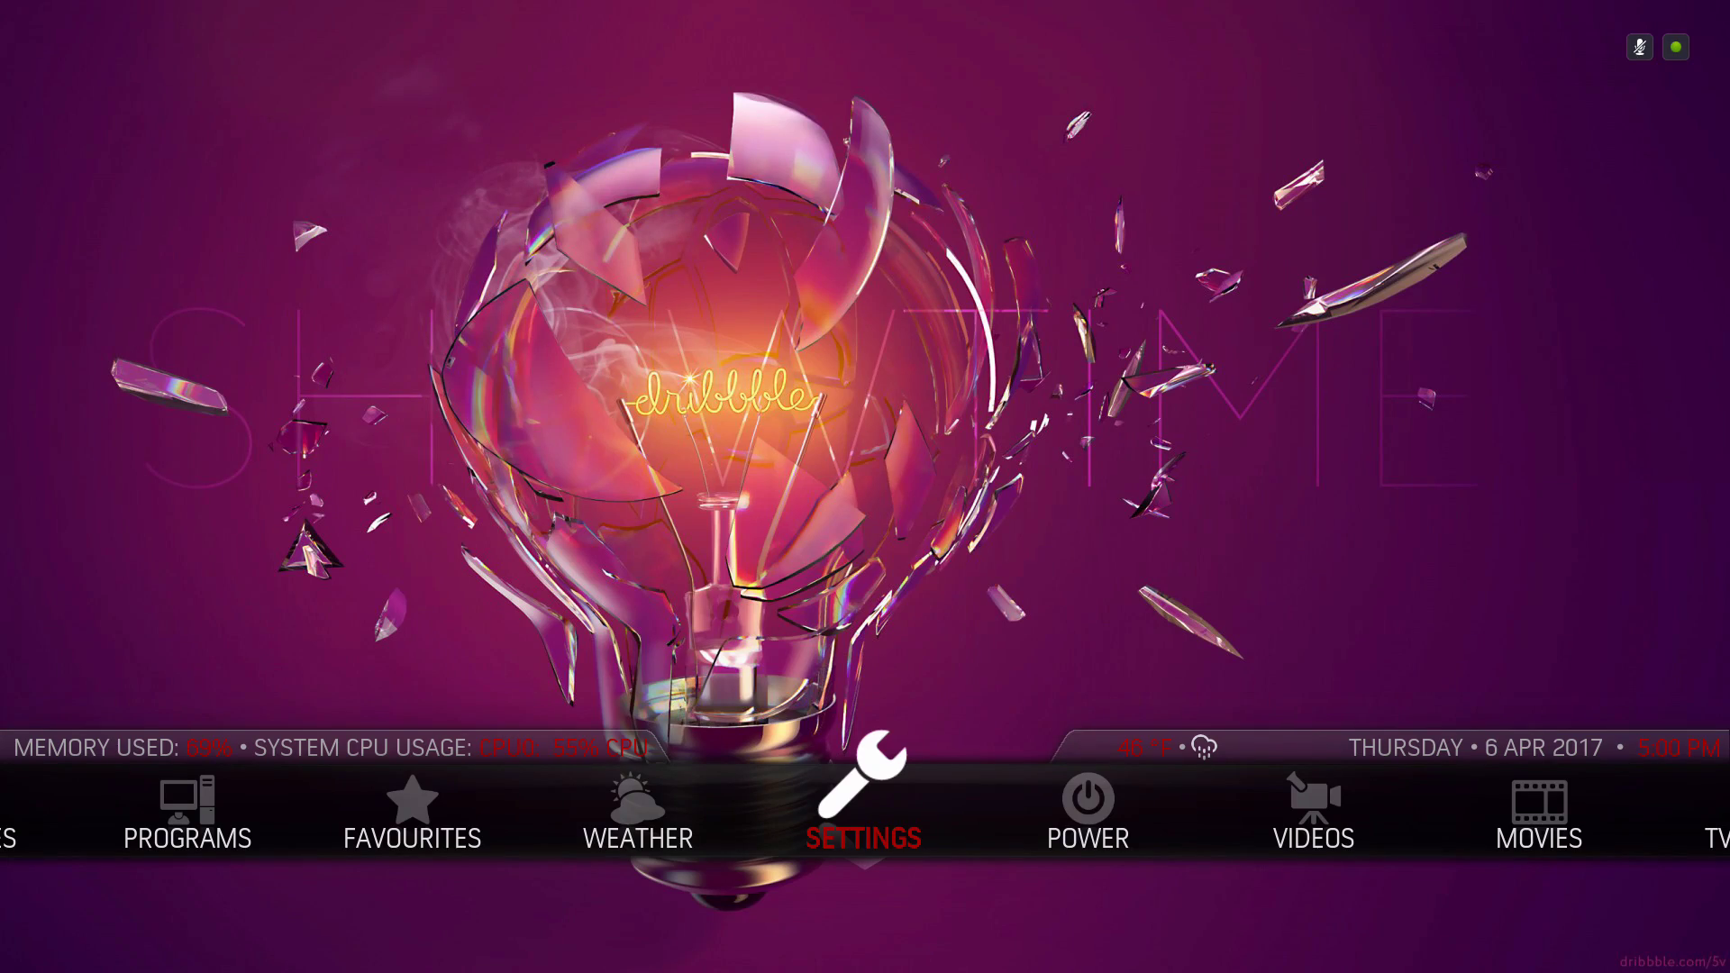
Open Skin settings from Settings, go to Customizers and highlight 'Set up the Aeon MadNox main menu'
key("Return")
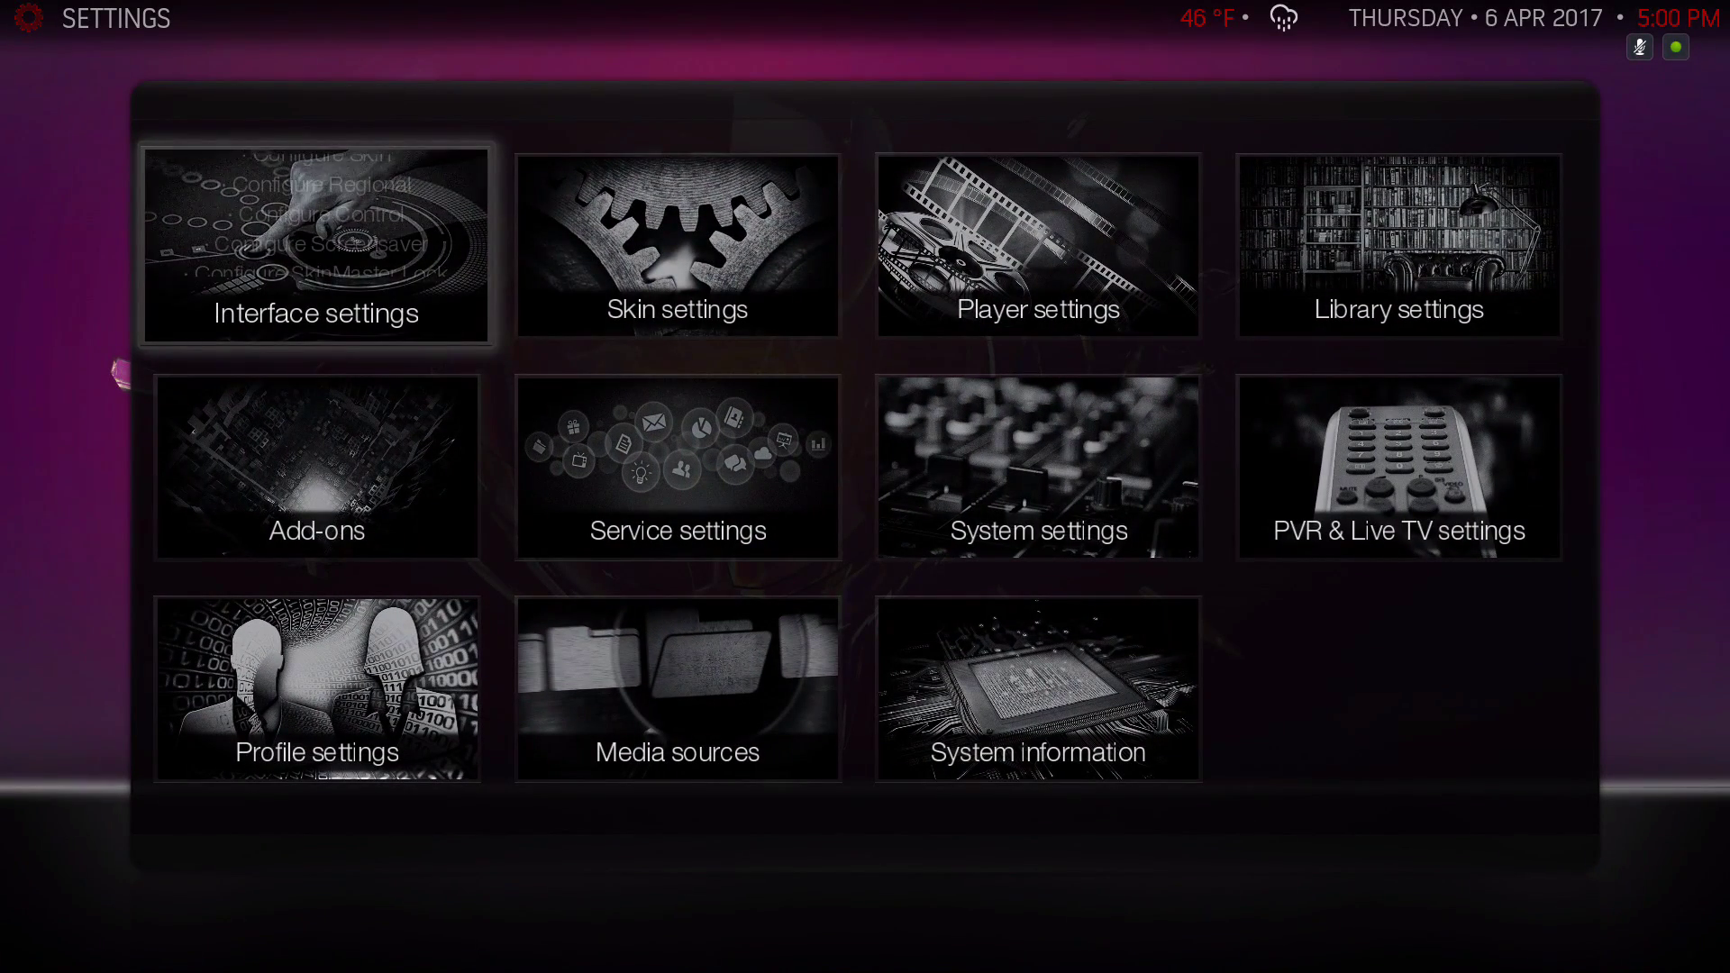
key("Right")
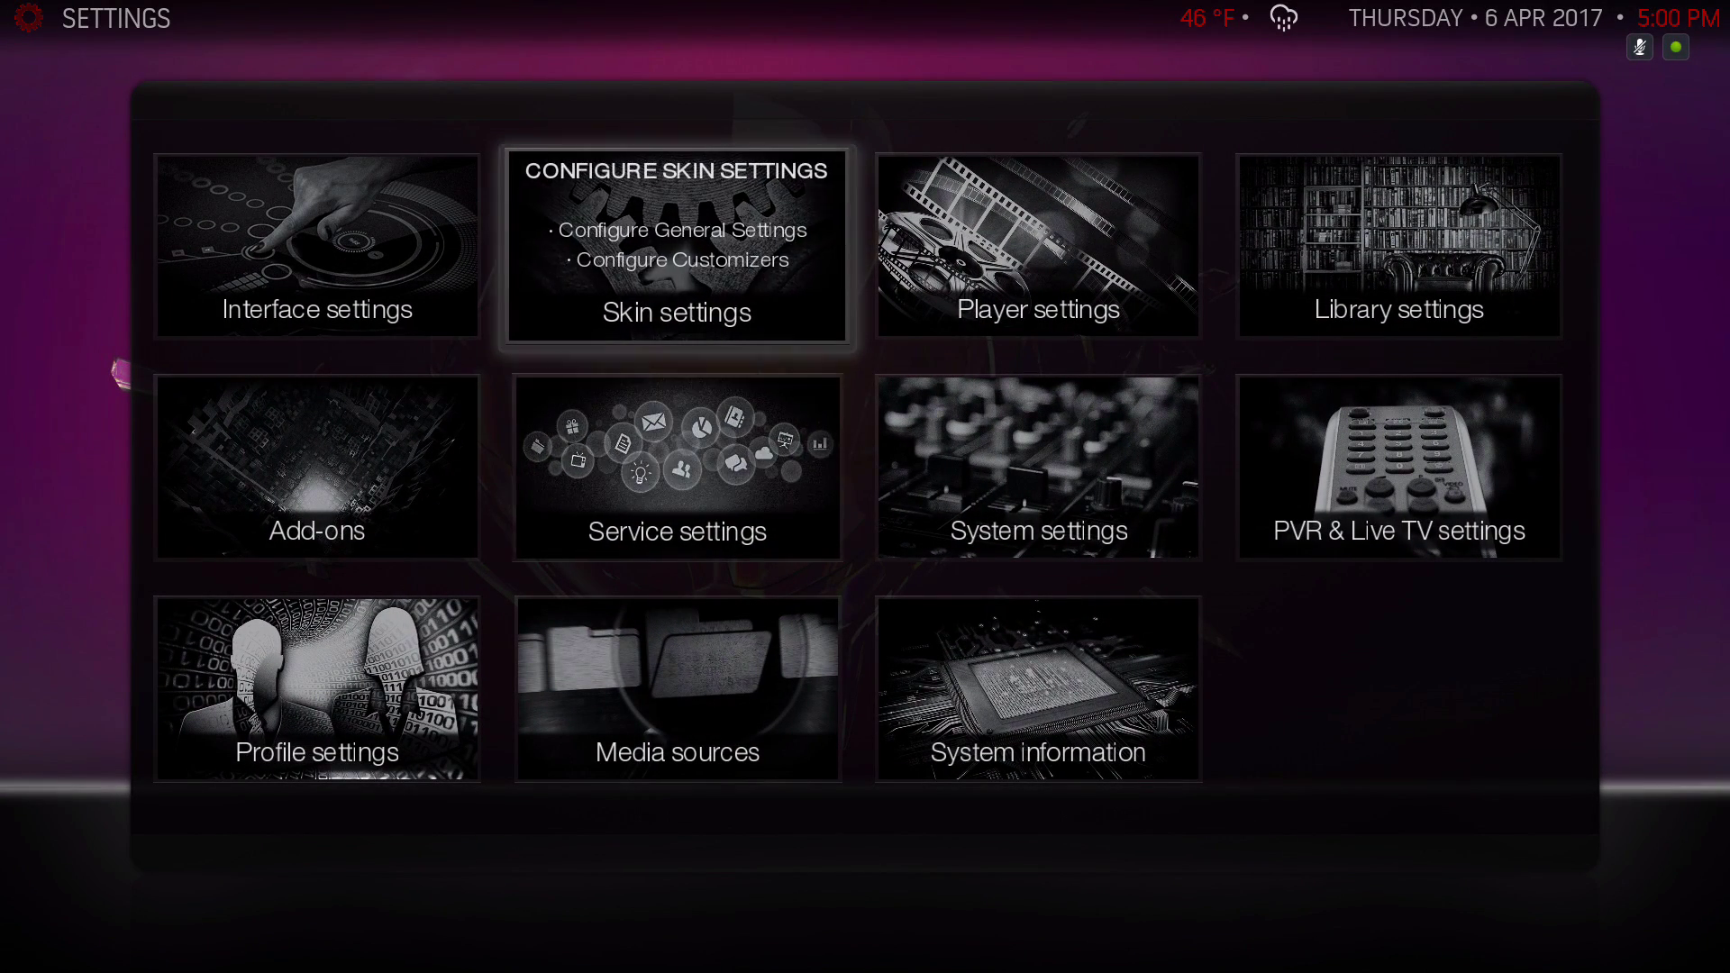
key("Down")
key("Up")
key("Return")
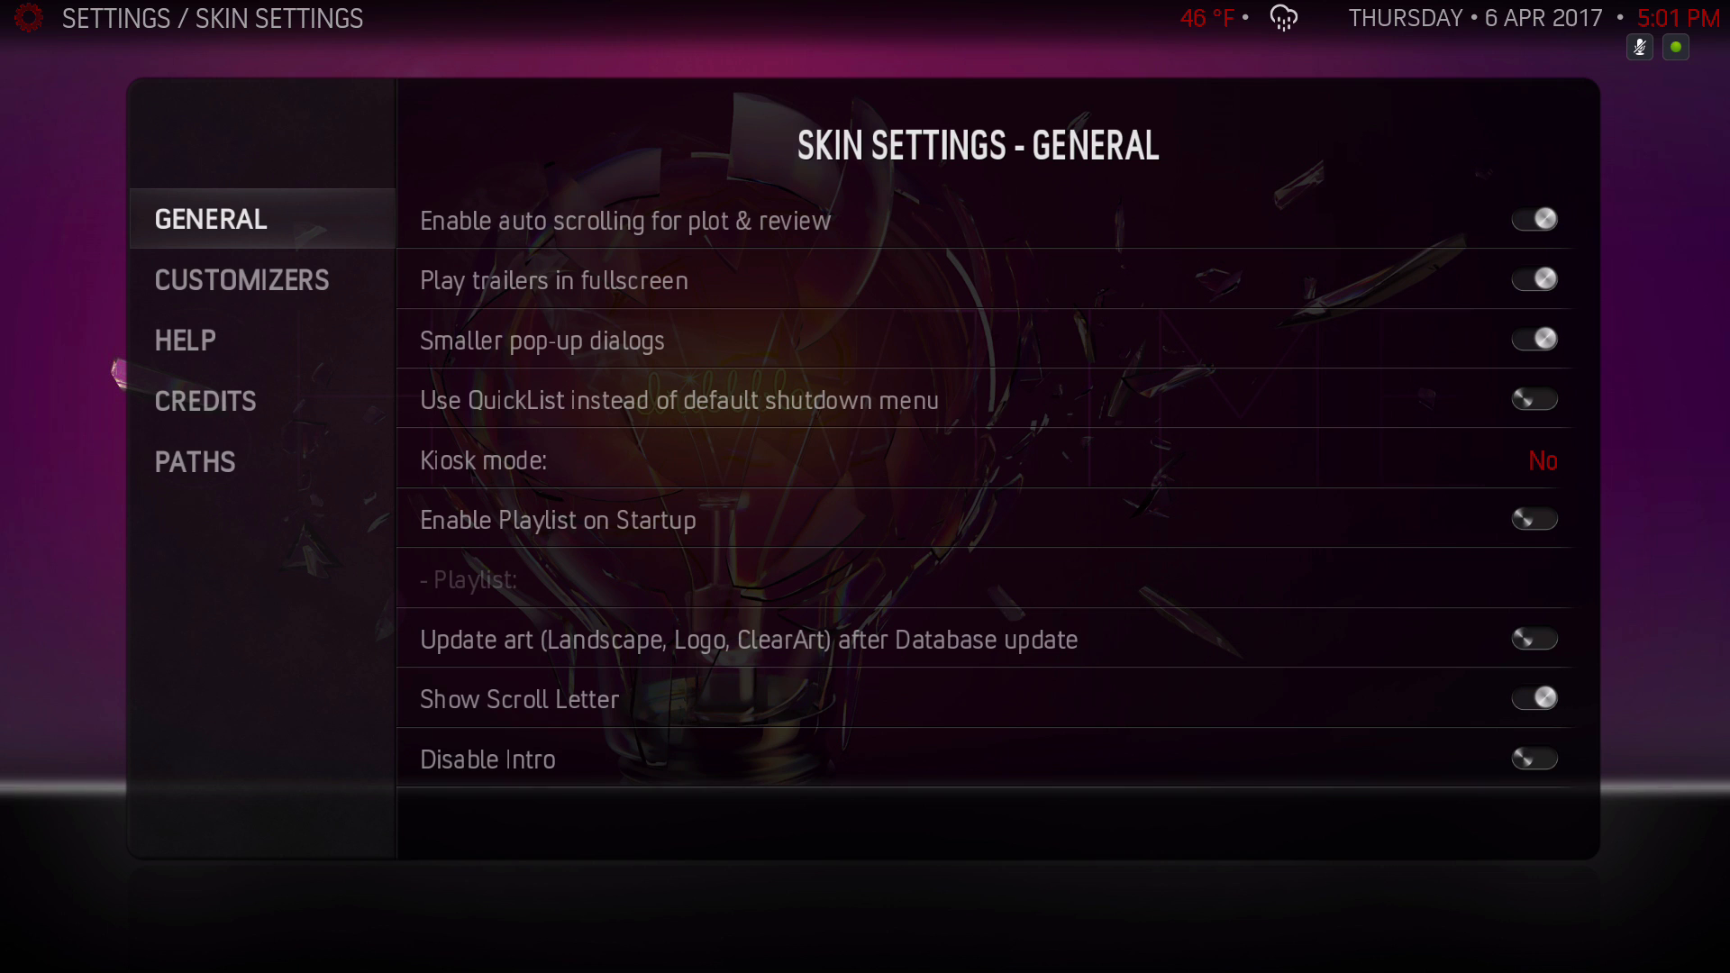
key("Down")
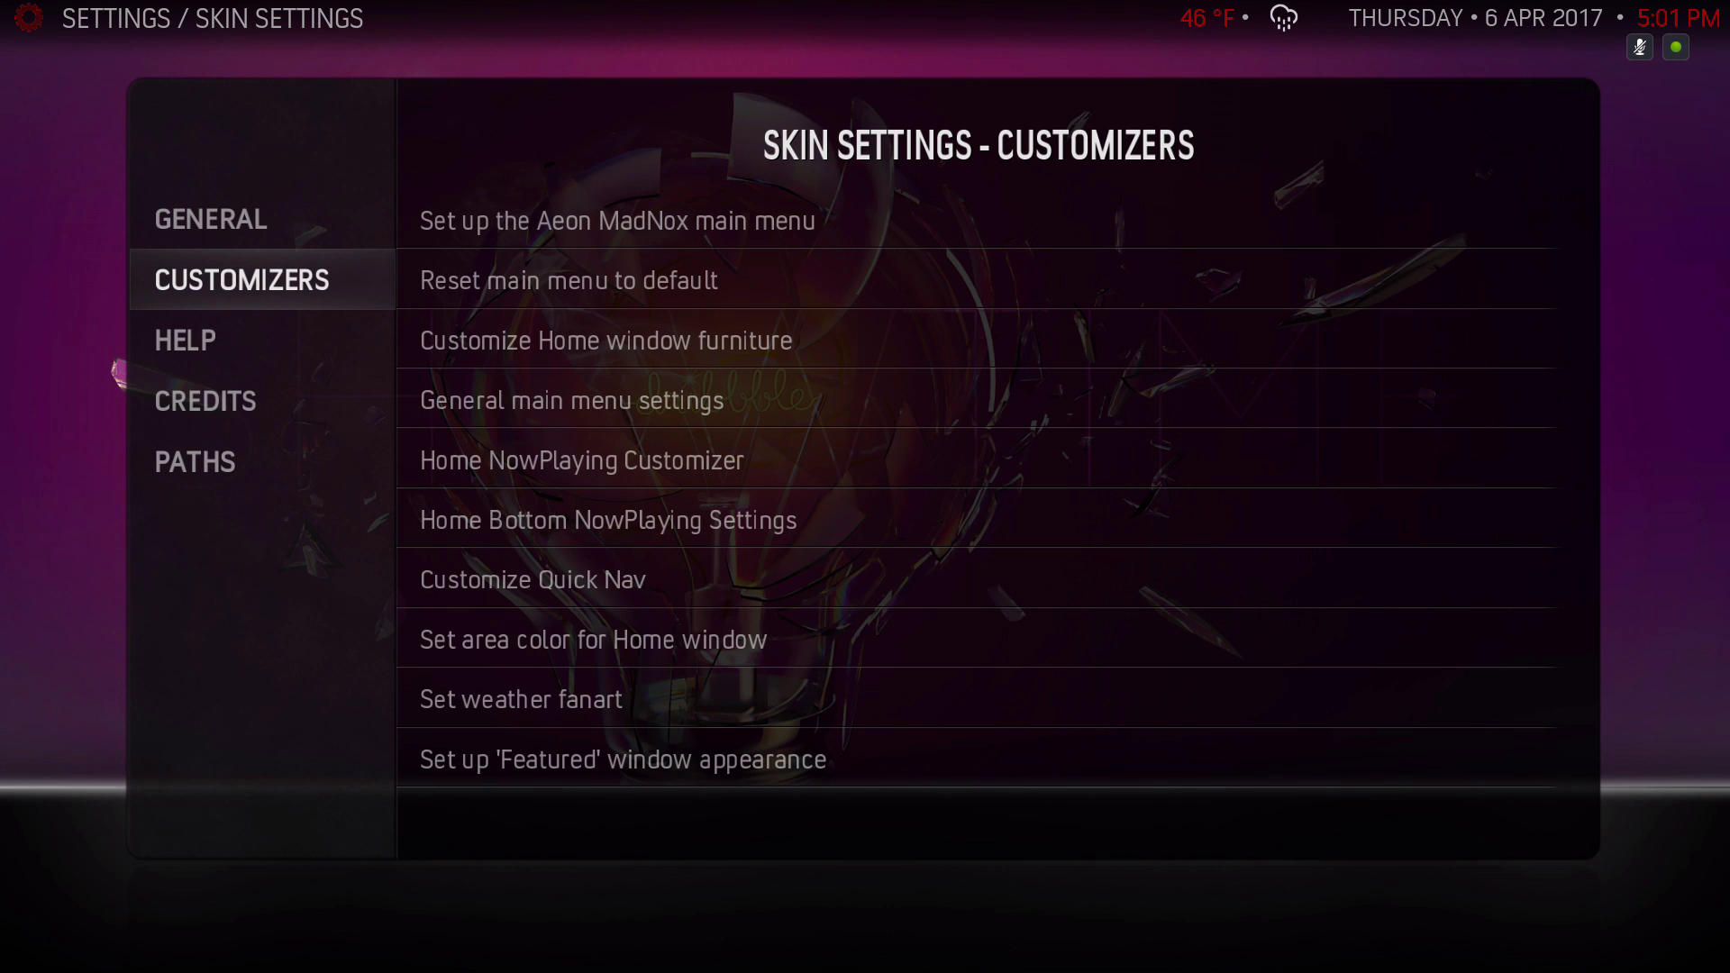
key("Right")
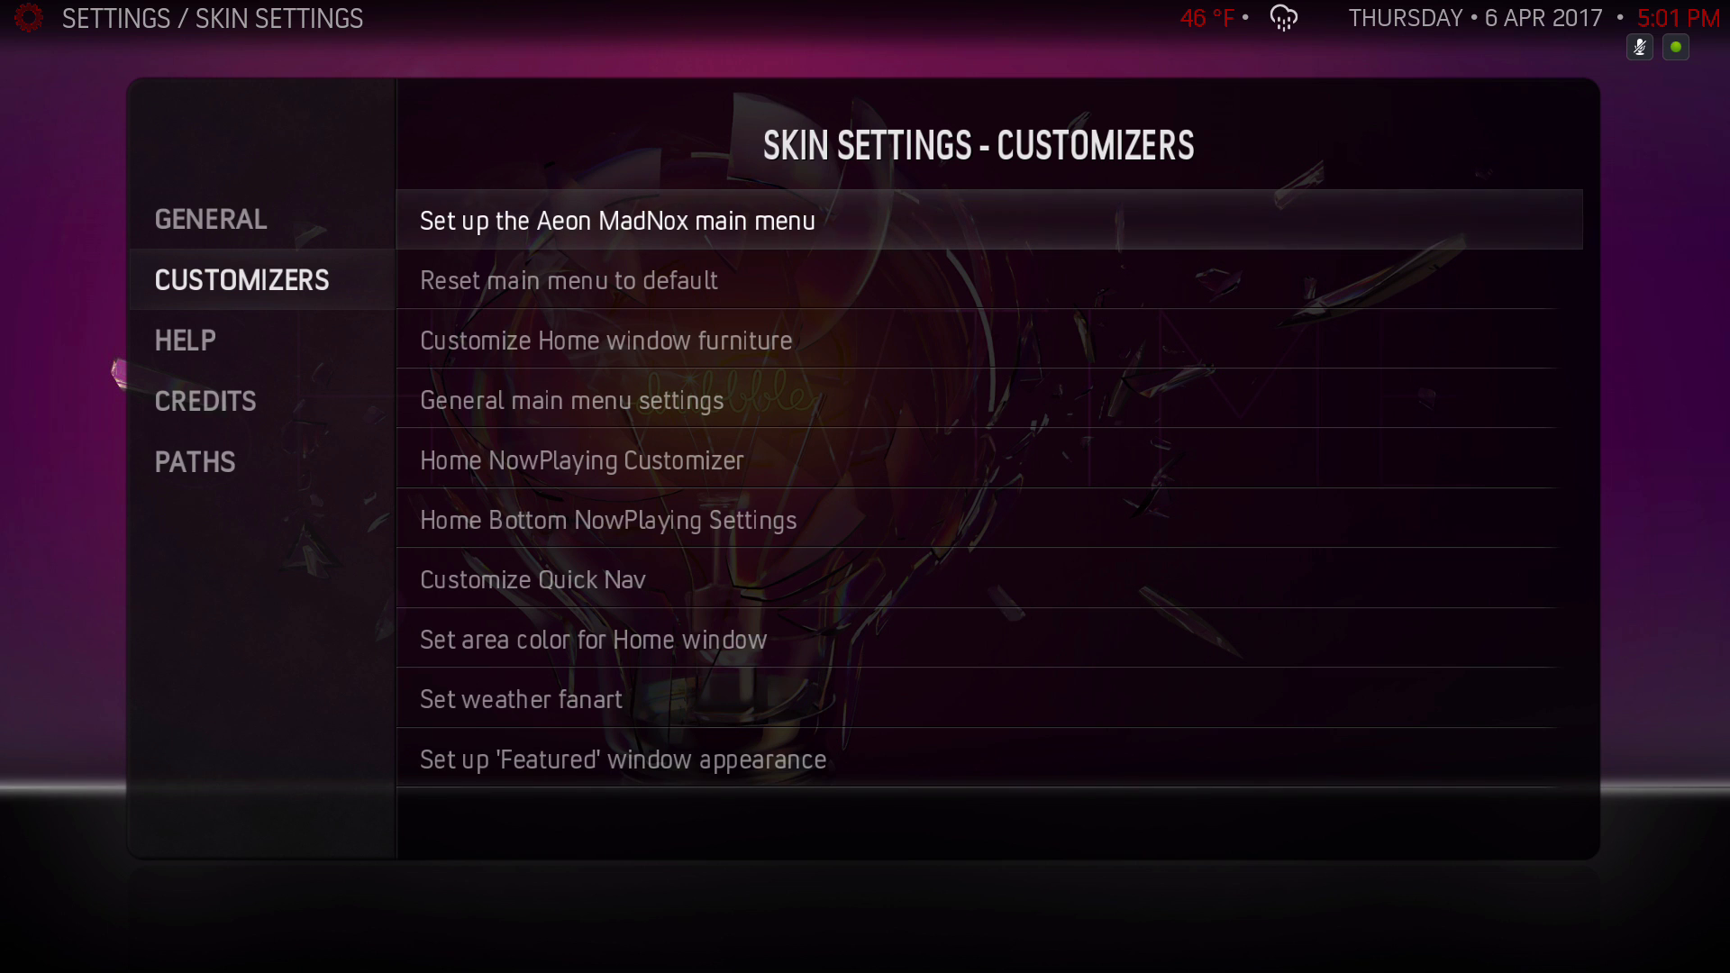
Open the Aeon MadNox main-menu editor and select the FAMILY entry in the left list
key("Return")
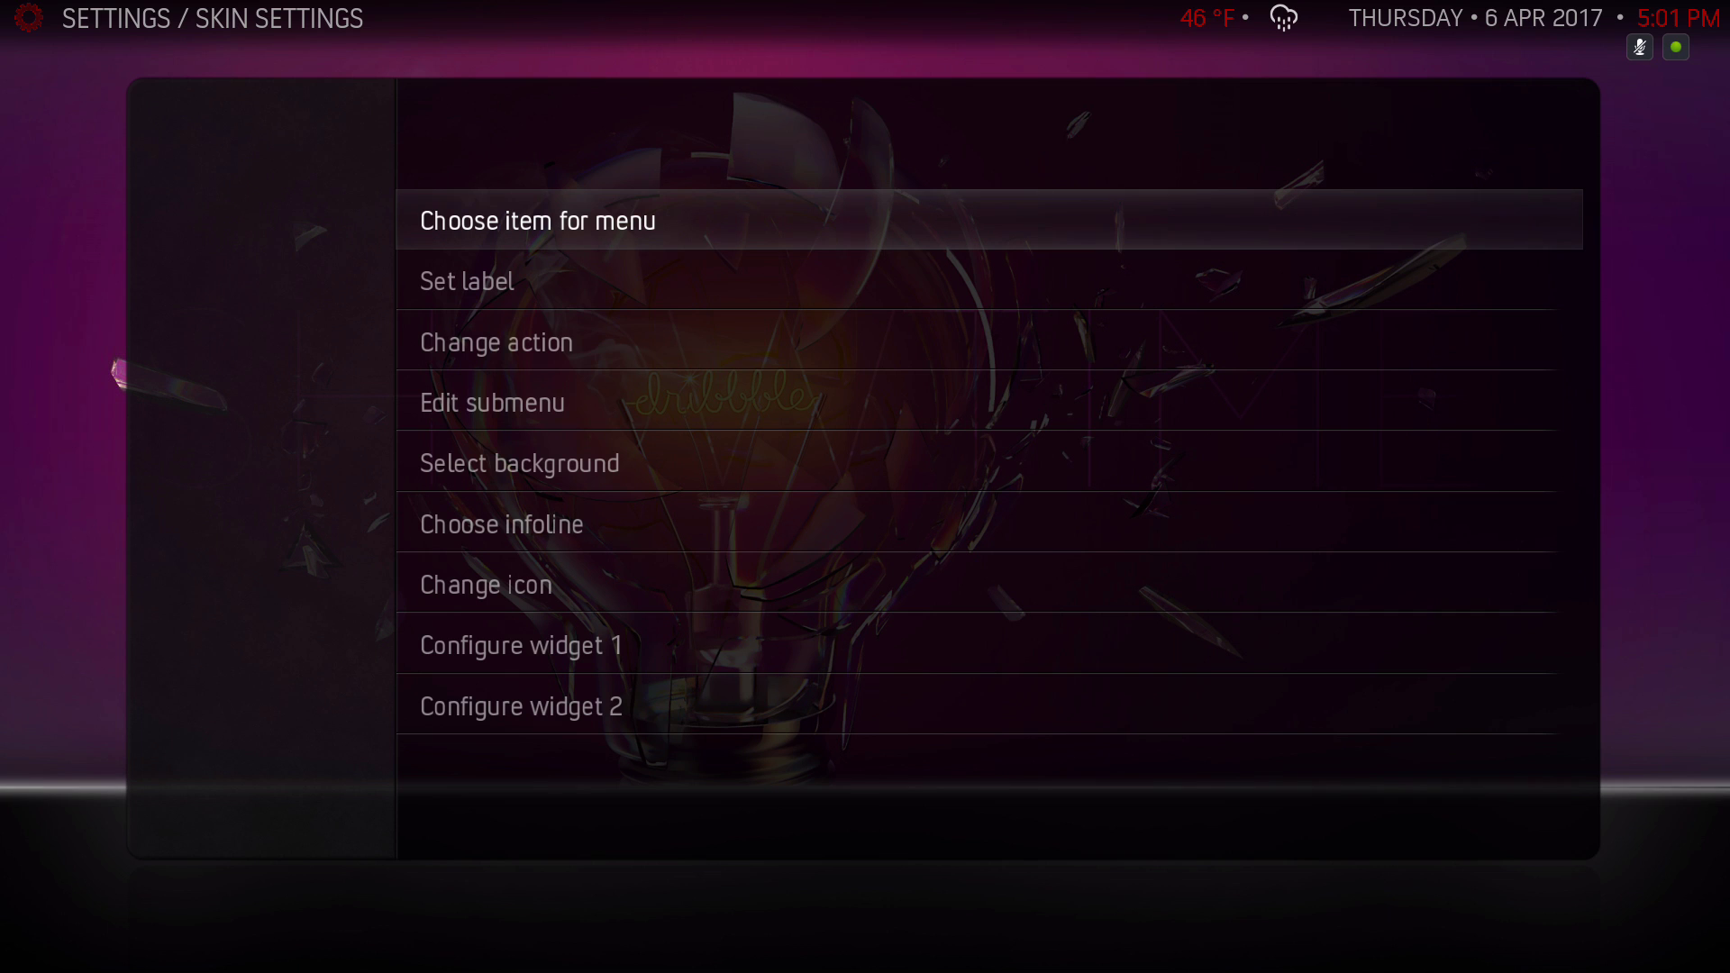
key("Left")
key("Down")
key("Down")
key("Down")
key("Down")
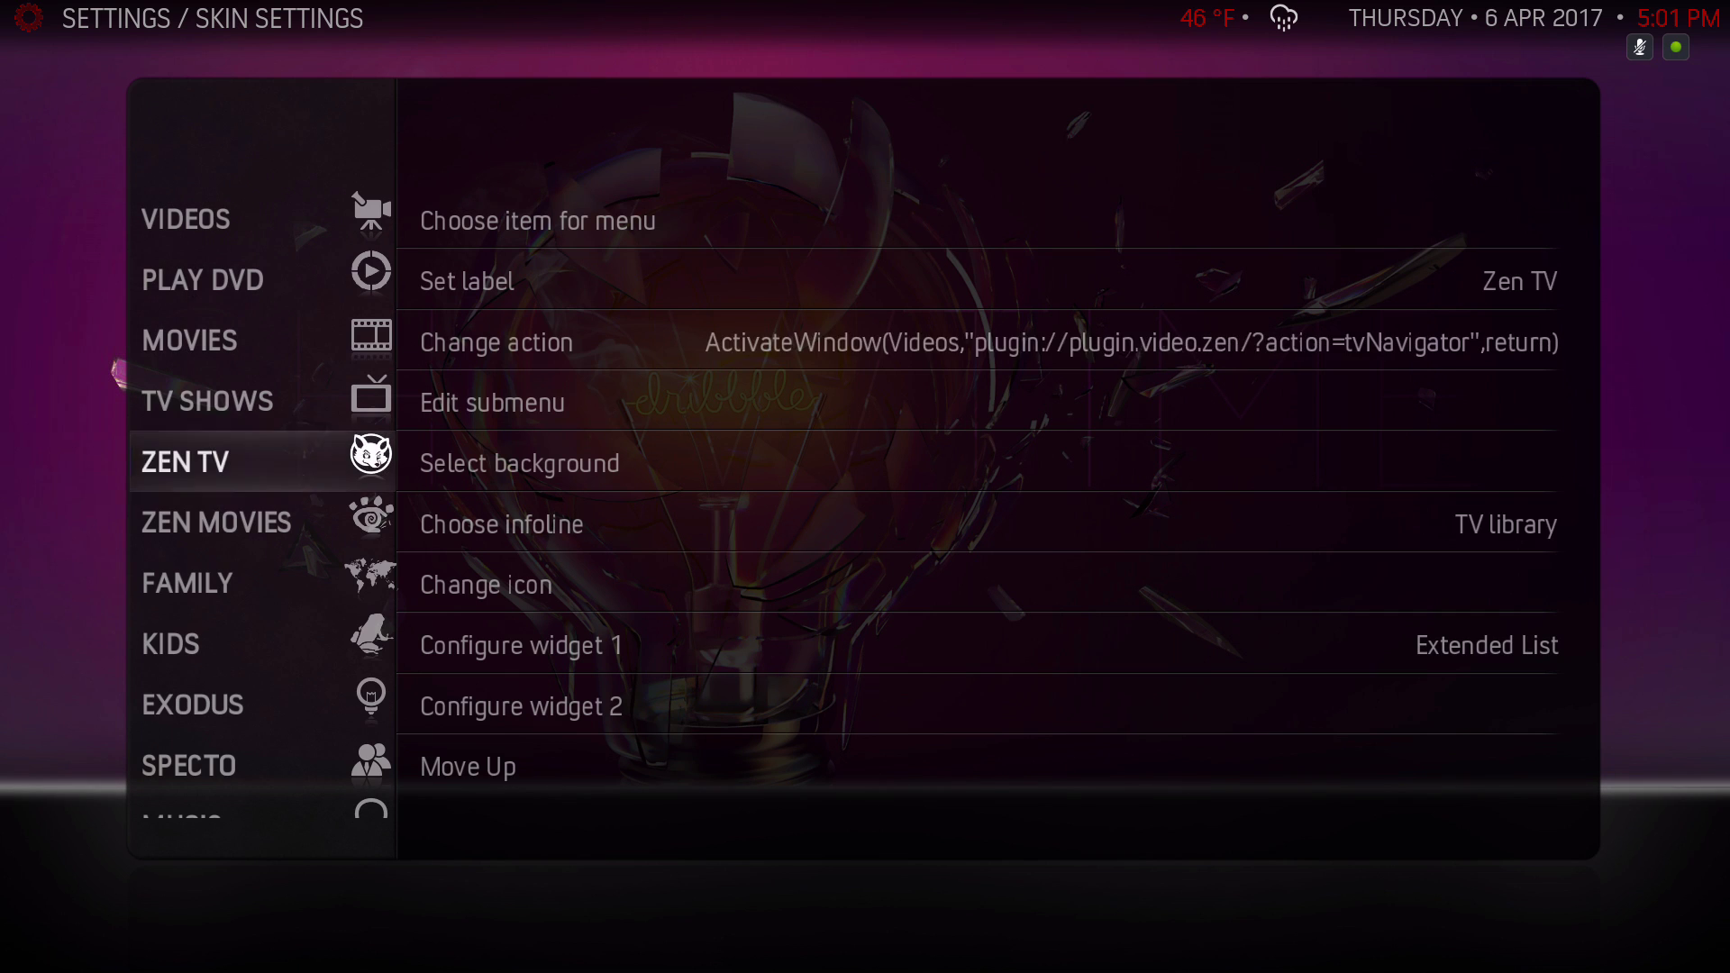
key("Down")
key("Down")
key("Up")
key("Down")
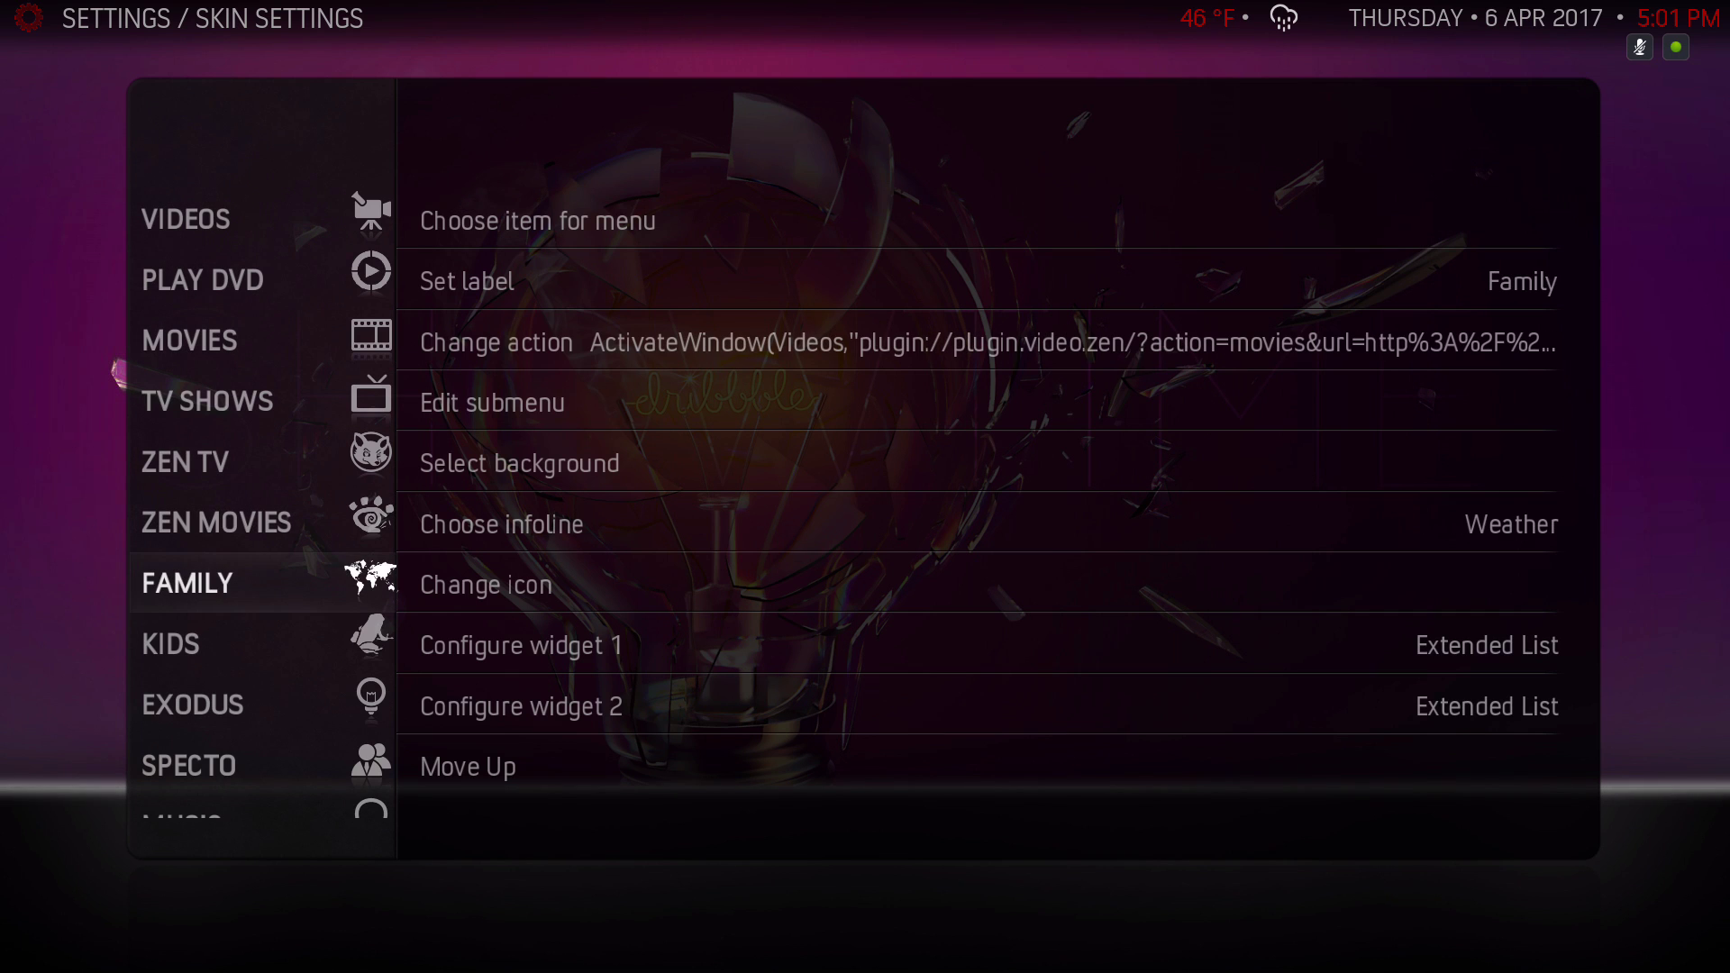
key("Down")
key("Up")
Add a new empty <NONE> menu entry directly below FAMILY
key("Right")
key("Down")
key("Down")
key("Down")
key("Down")
key("Down")
key("Down")
key("Down")
key("Down")
key("Down")
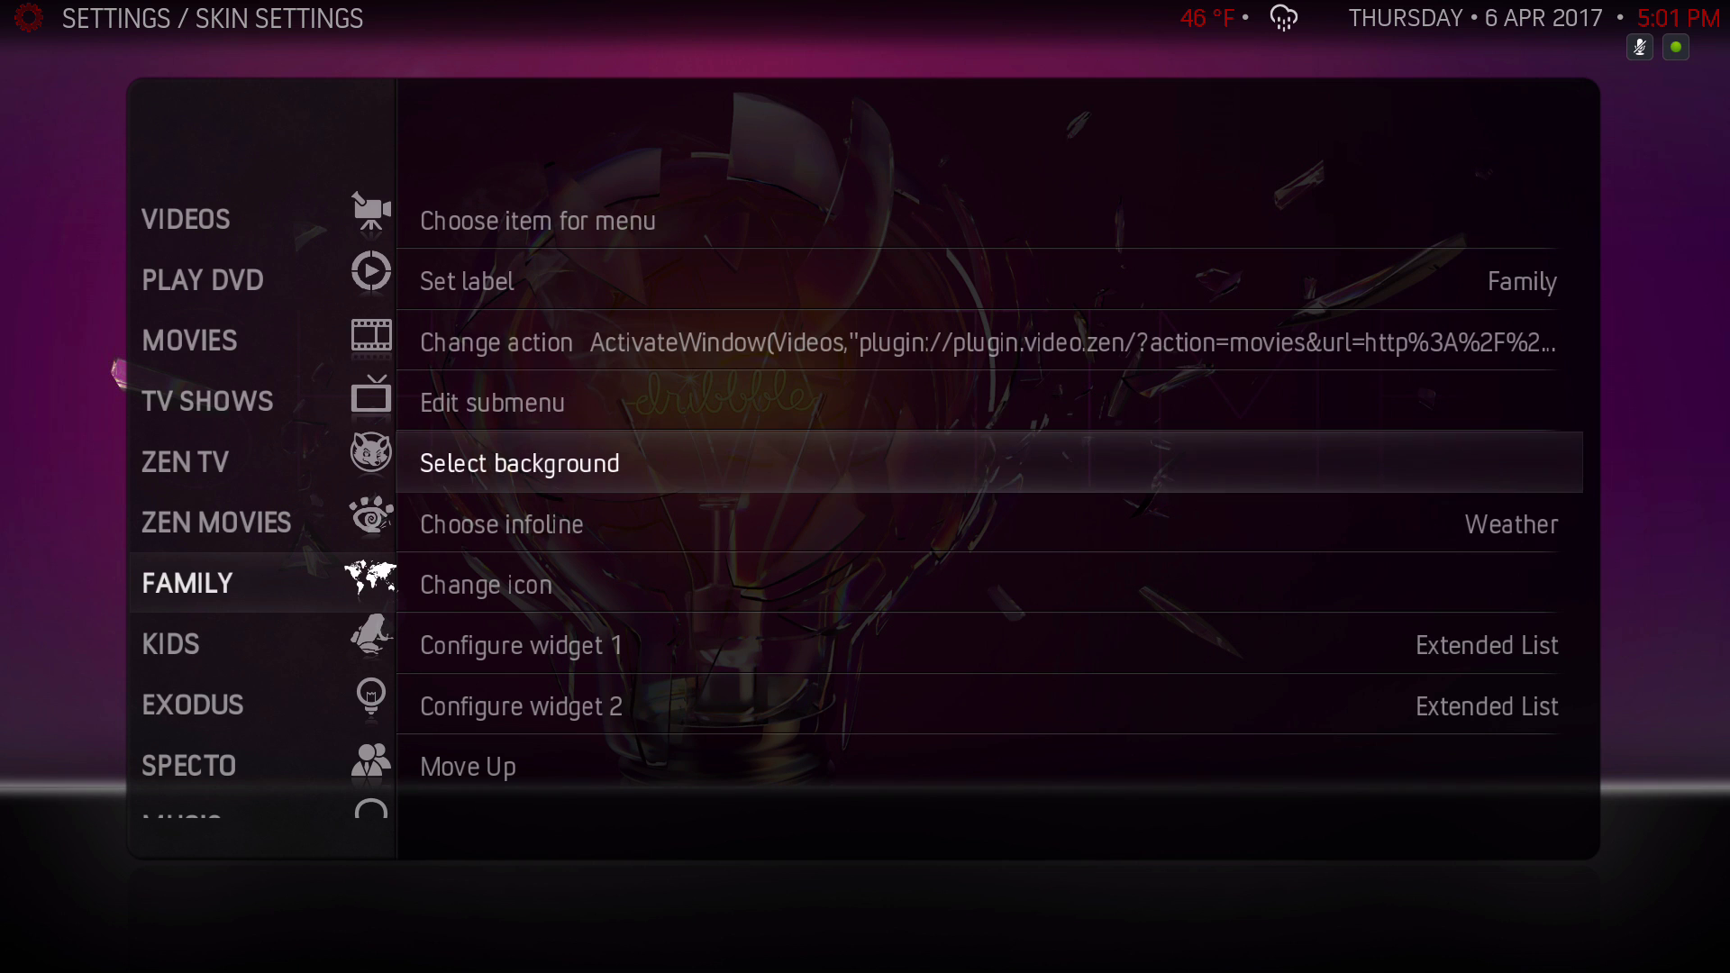
key("Down")
key("Down")
key("Down")
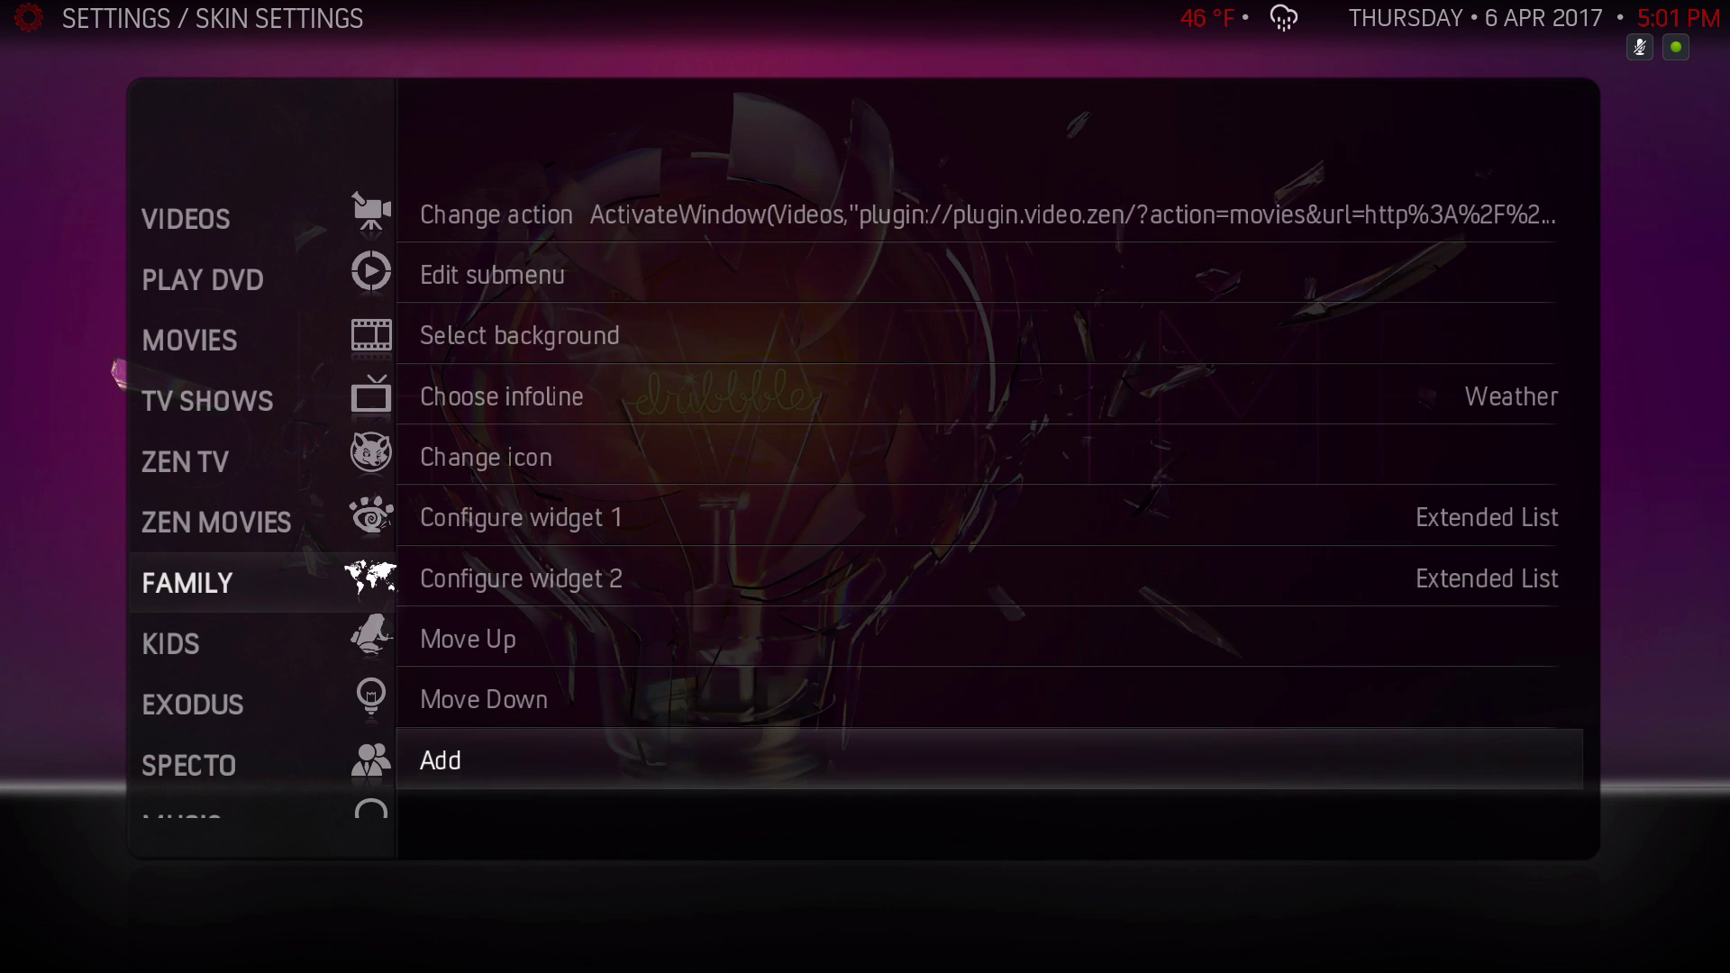
key("Up")
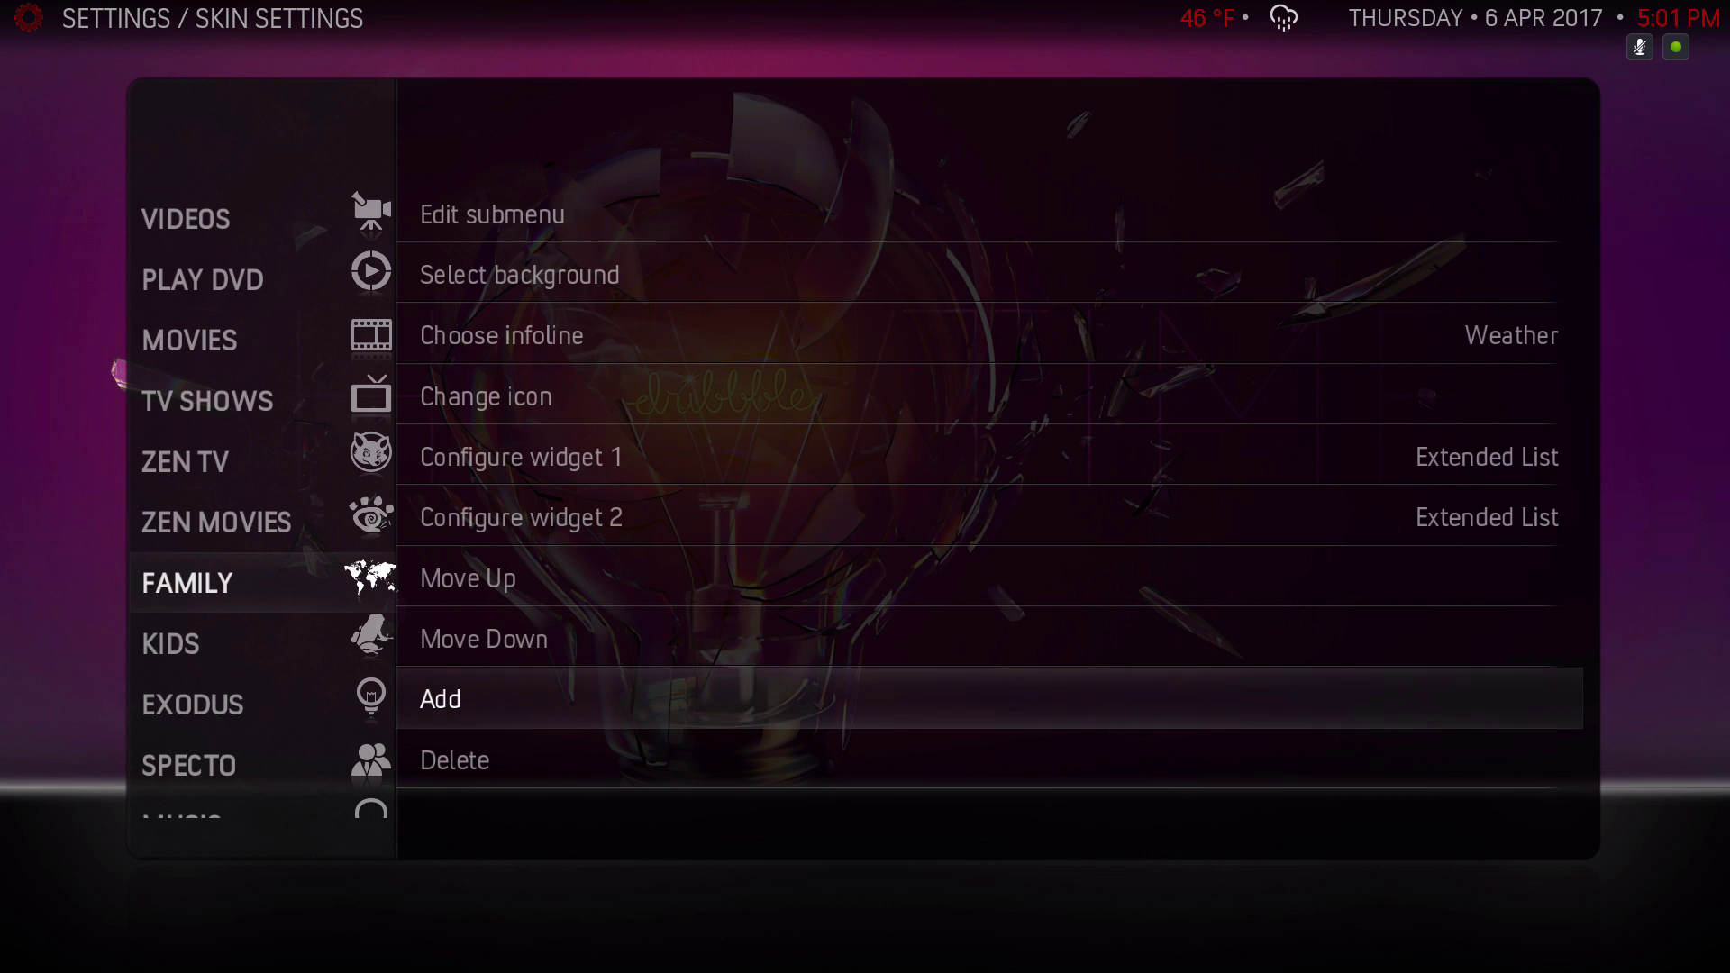
key("Return")
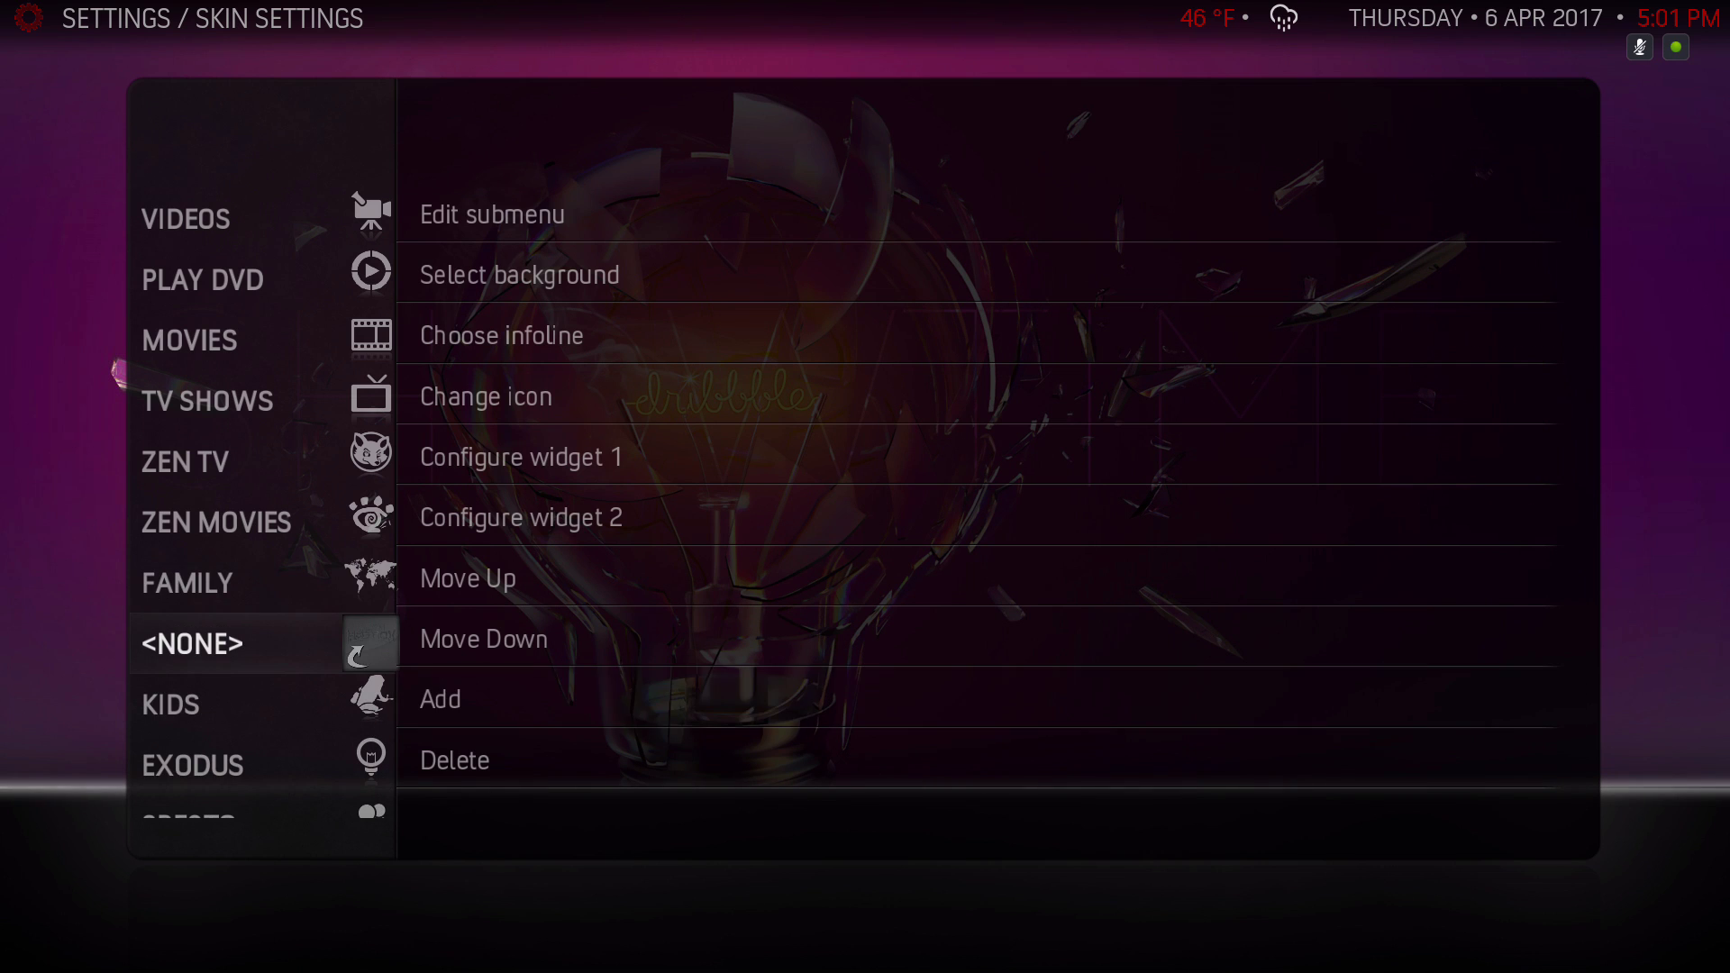
Highlight the new entry's 'Choose item for menu' option
key("Up")
key("Up")
key("Up")
key("Up")
key("Up")
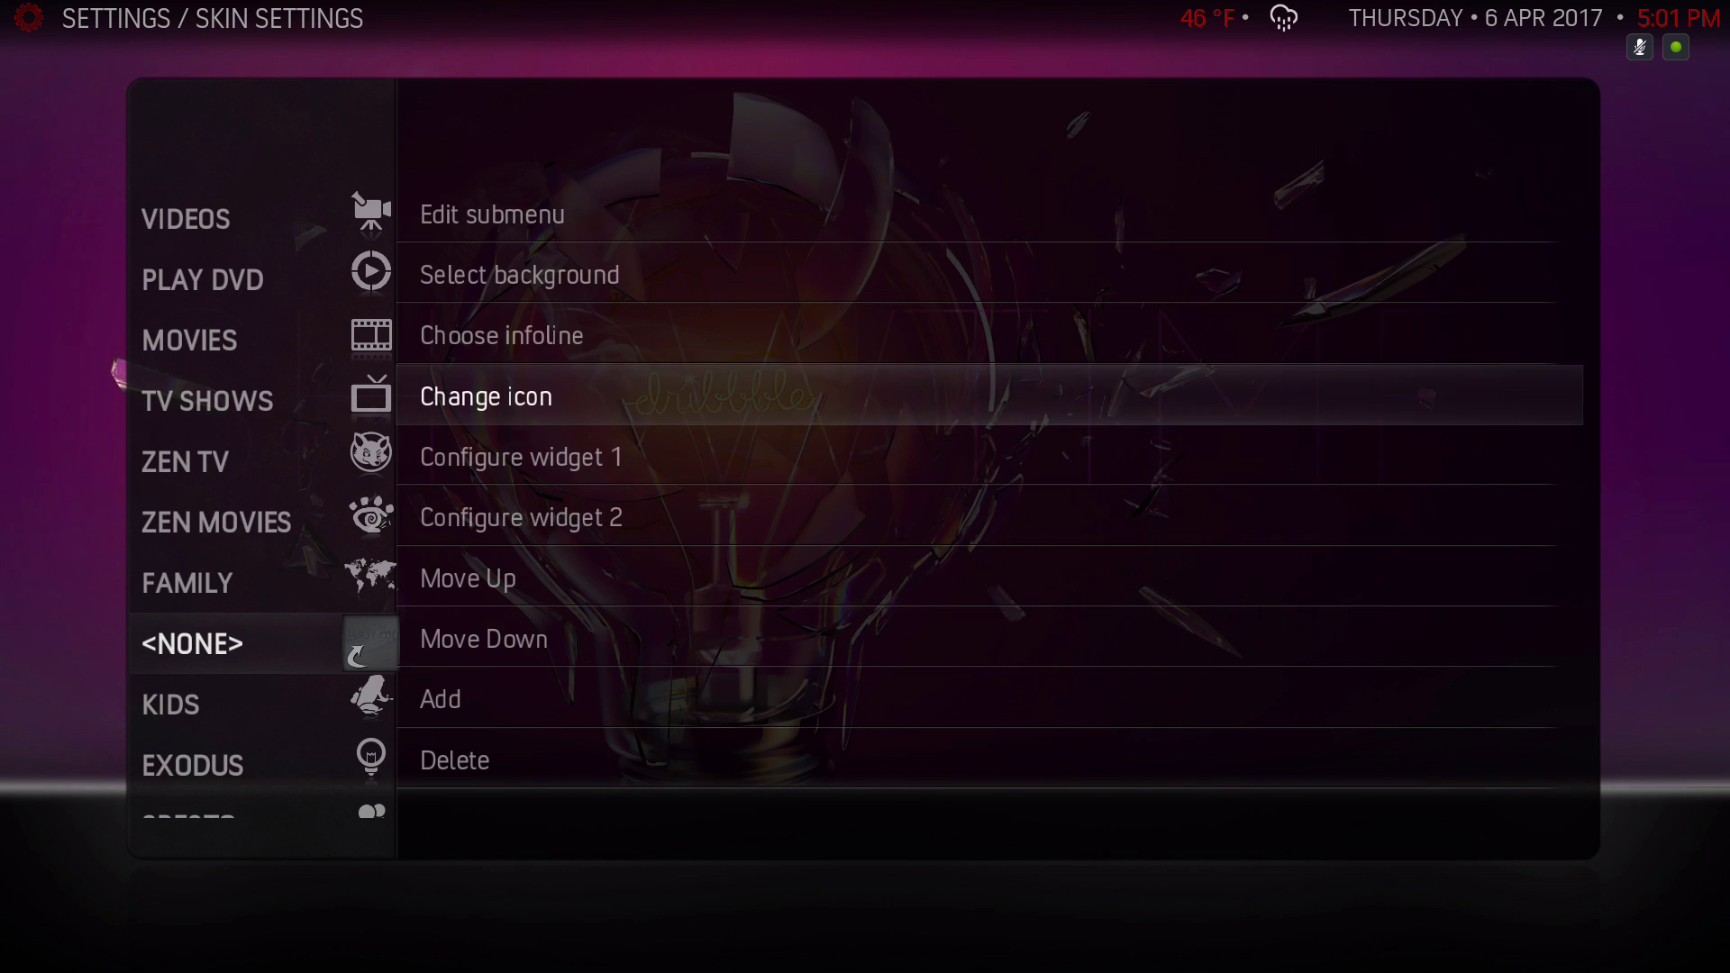
key("Up")
key("Up")
key("Up")
key("Up")
key("Up")
key("Up")
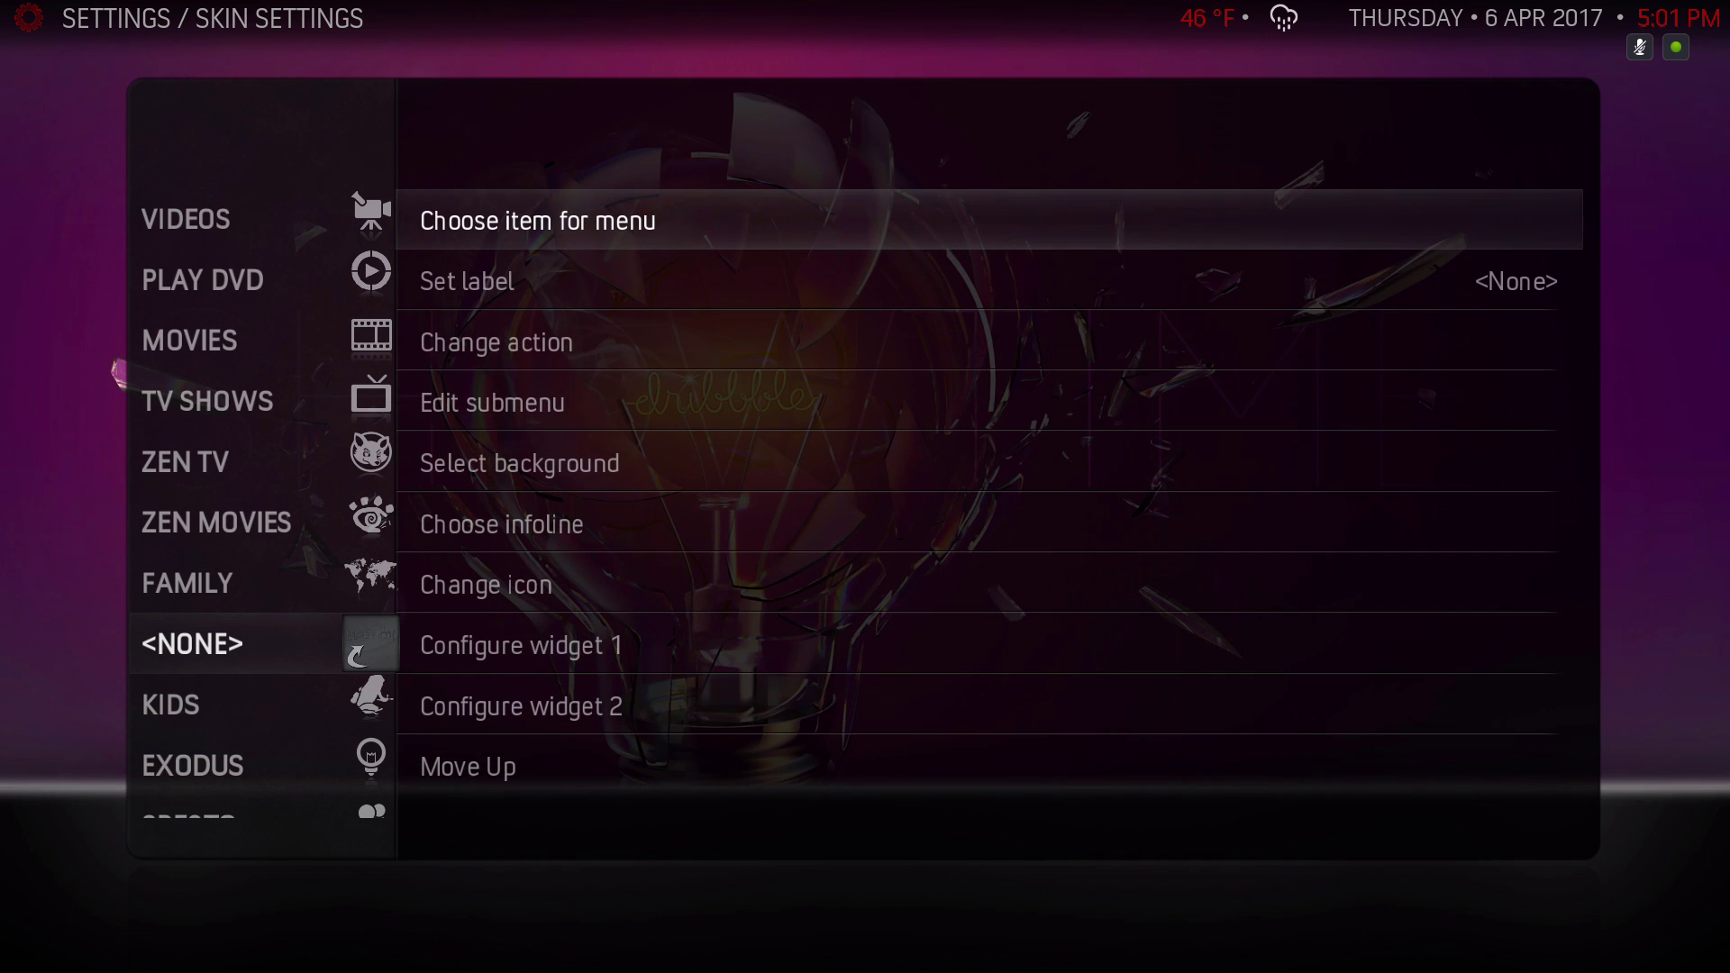
key("Up")
key("Down")
Open the item categories for the <NONE> entry and highlight Add-On
key("Return")
key("Down")
key("Down")
key("Down")
key("Down")
key("Down")
key("Down")
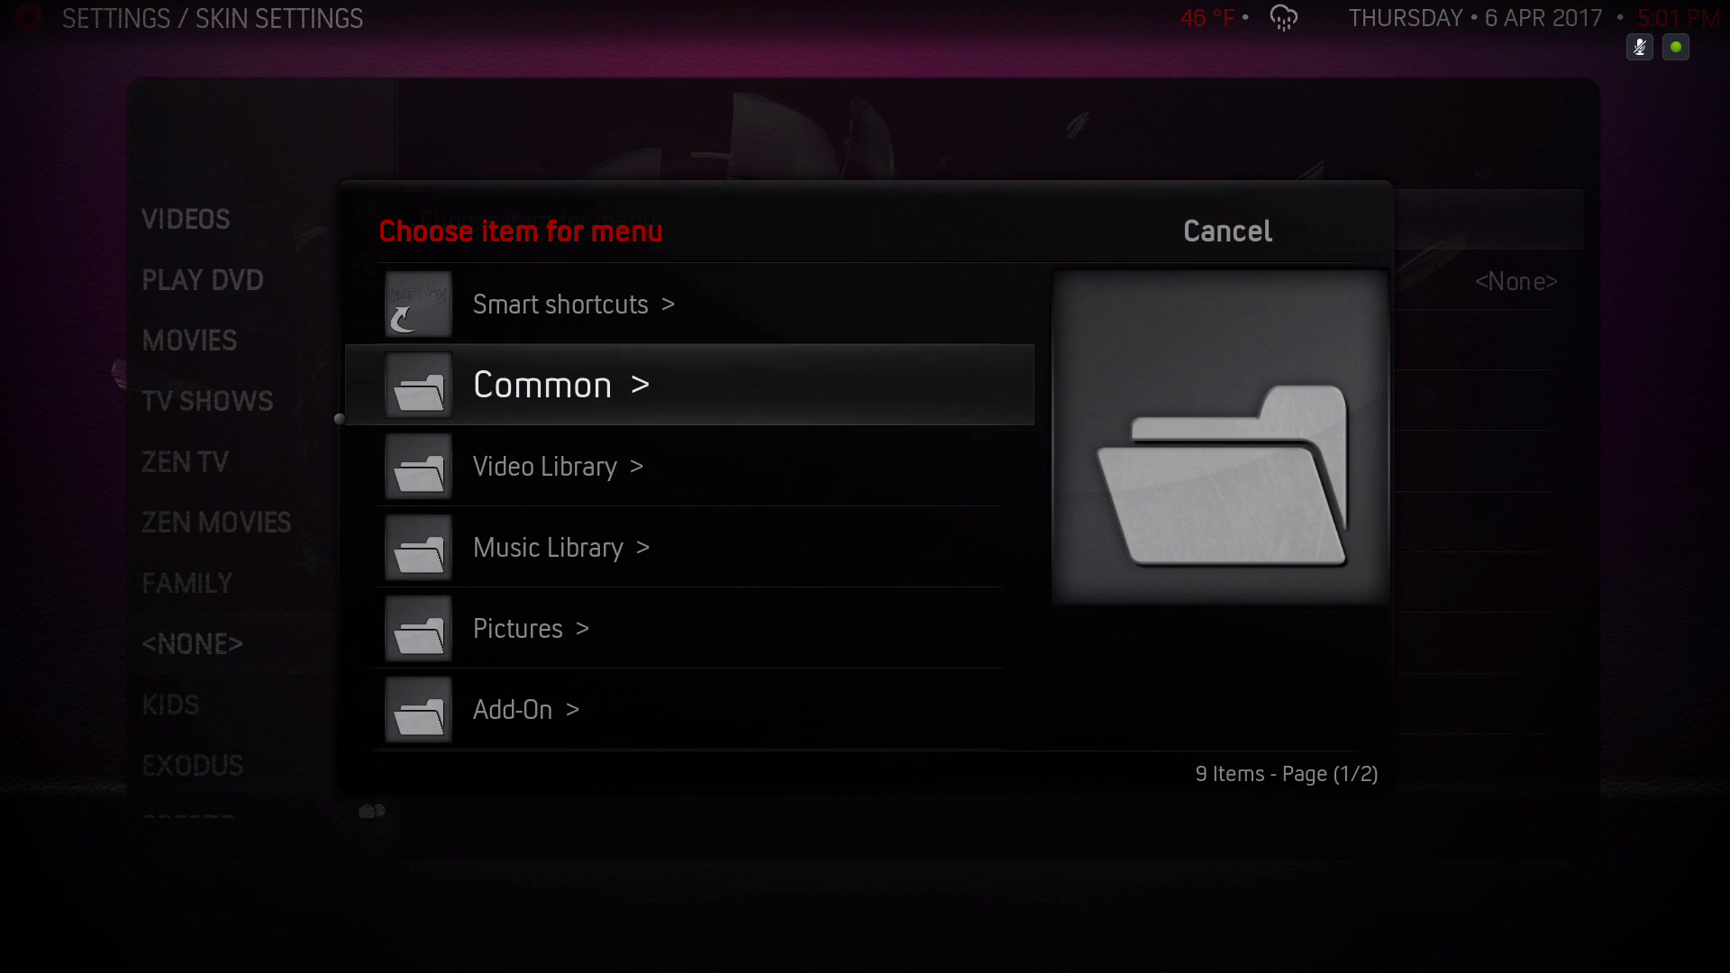
key("Up")
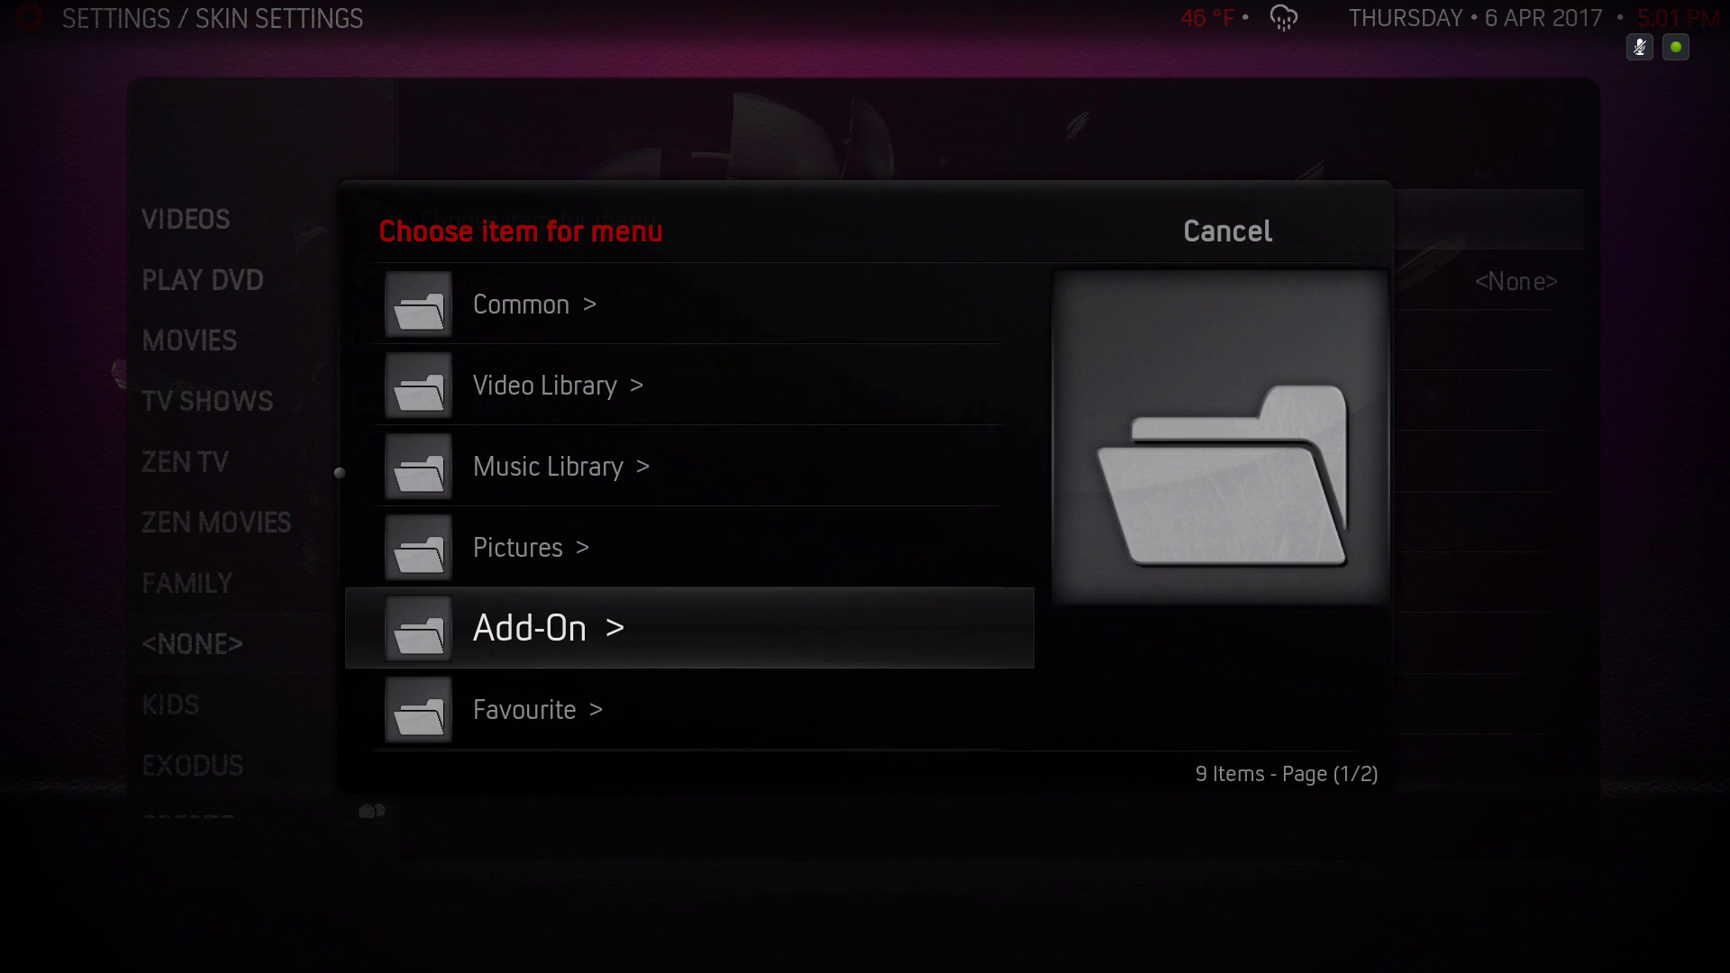